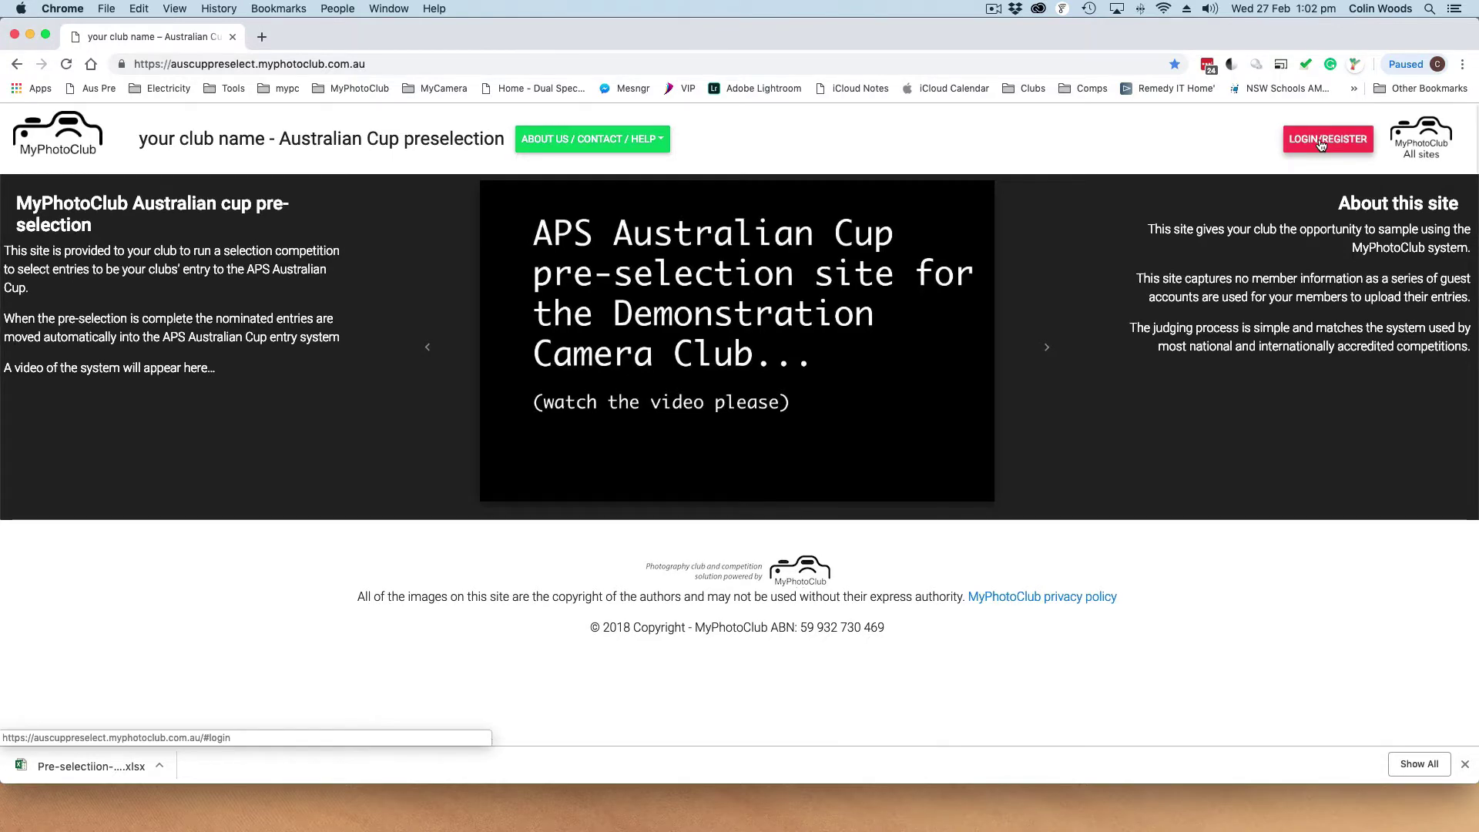
Log in through LOGIN/REGISTER with the entrant guest email and its password
{"action": "left_click", "coordinate": [1320, 144]}
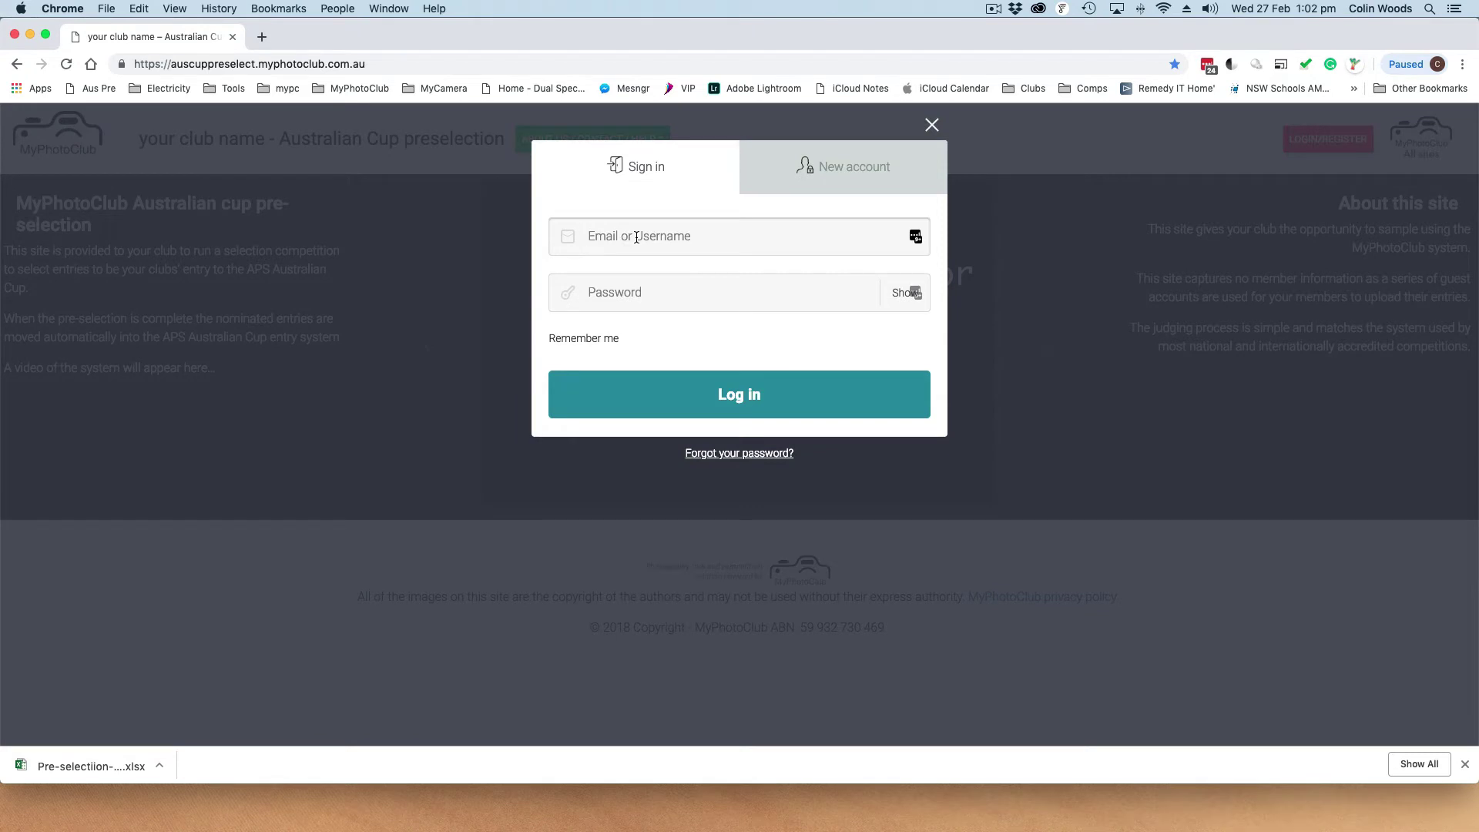
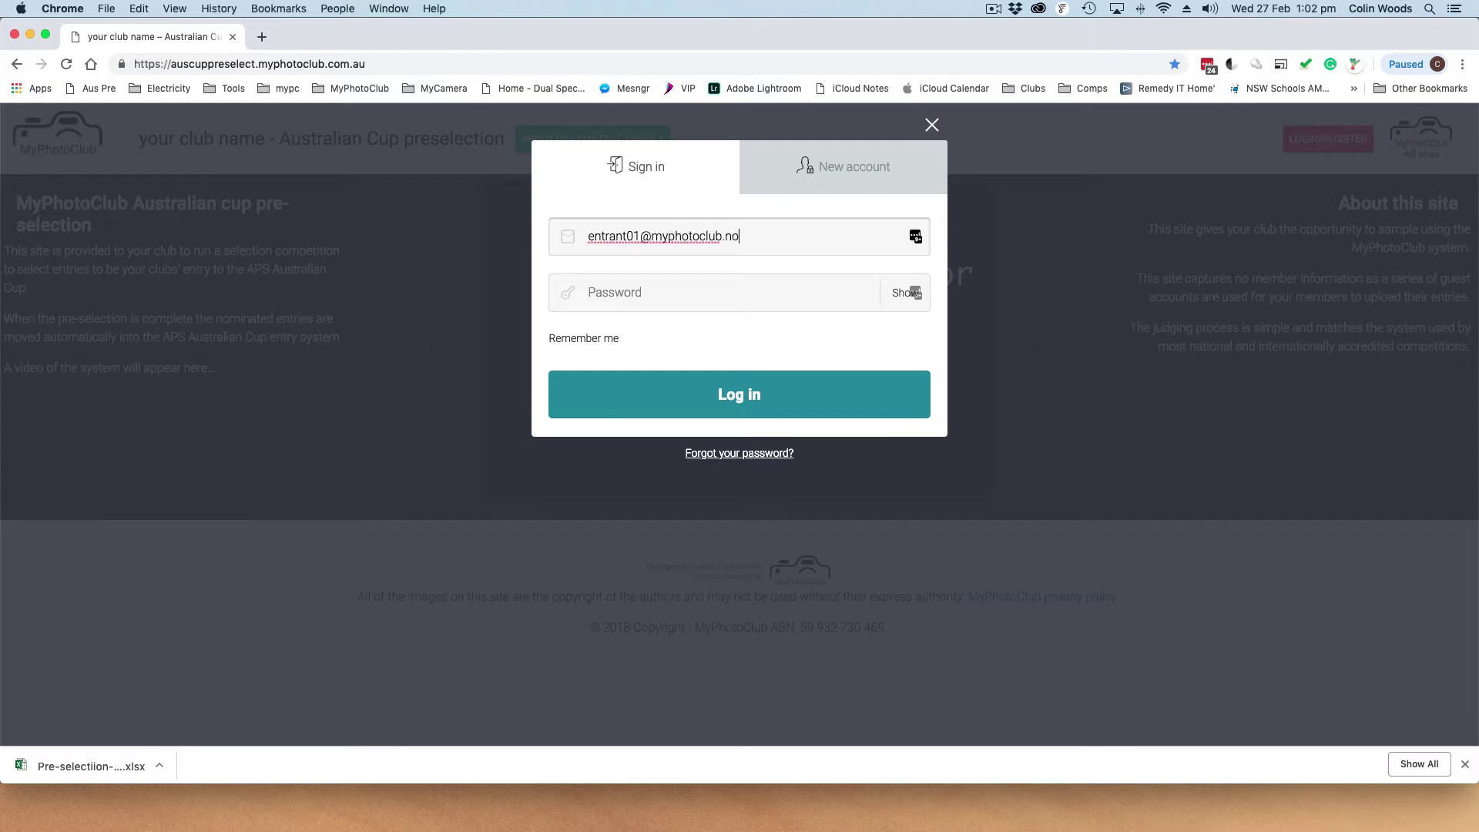
{"action": "type", "text": "email"}
{"action": "left_click", "coordinate": [642, 300]}
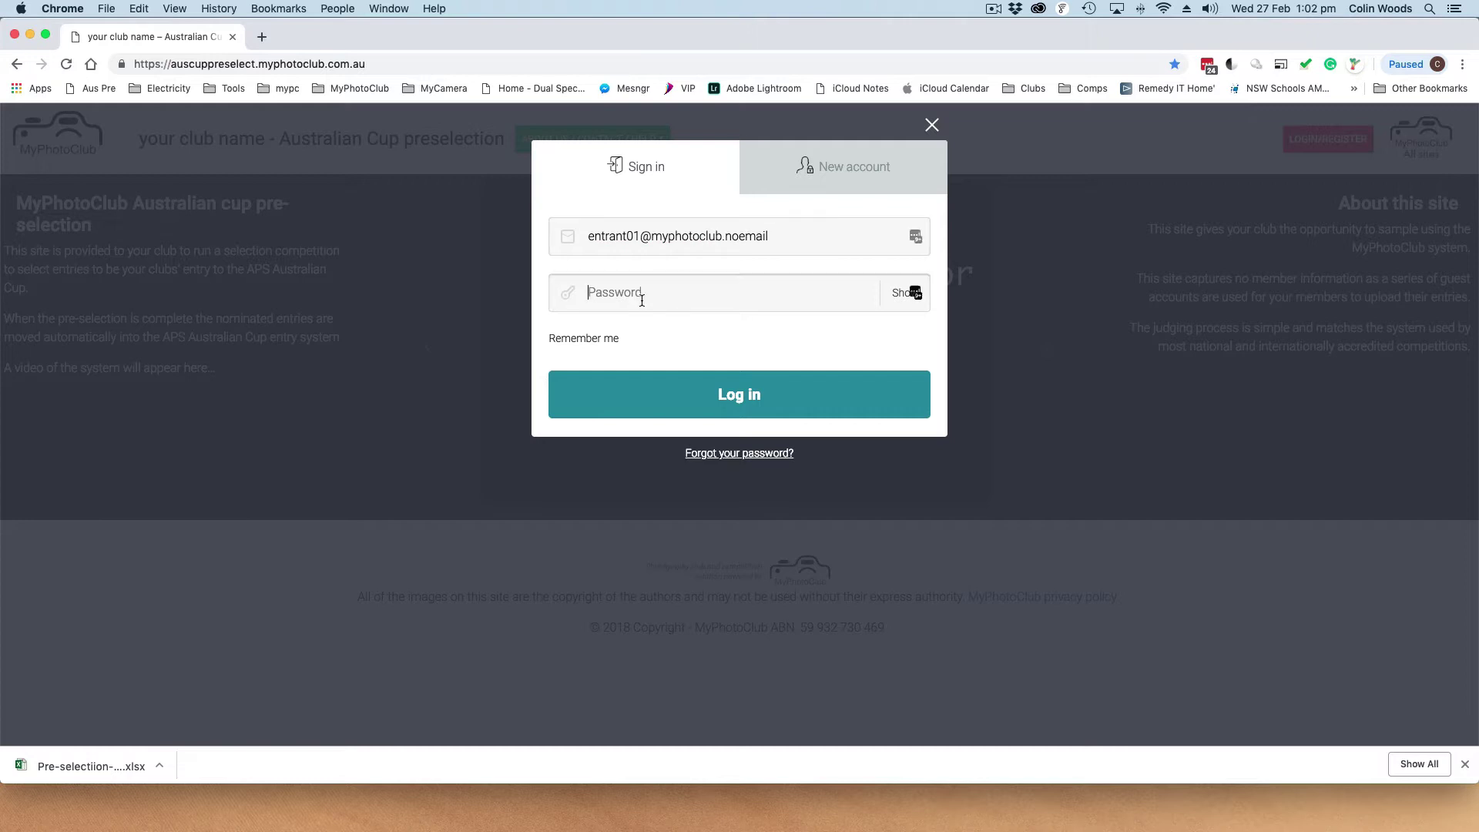
{"action": "type", "text": "***********"}
{"action": "key", "text": "Return"}
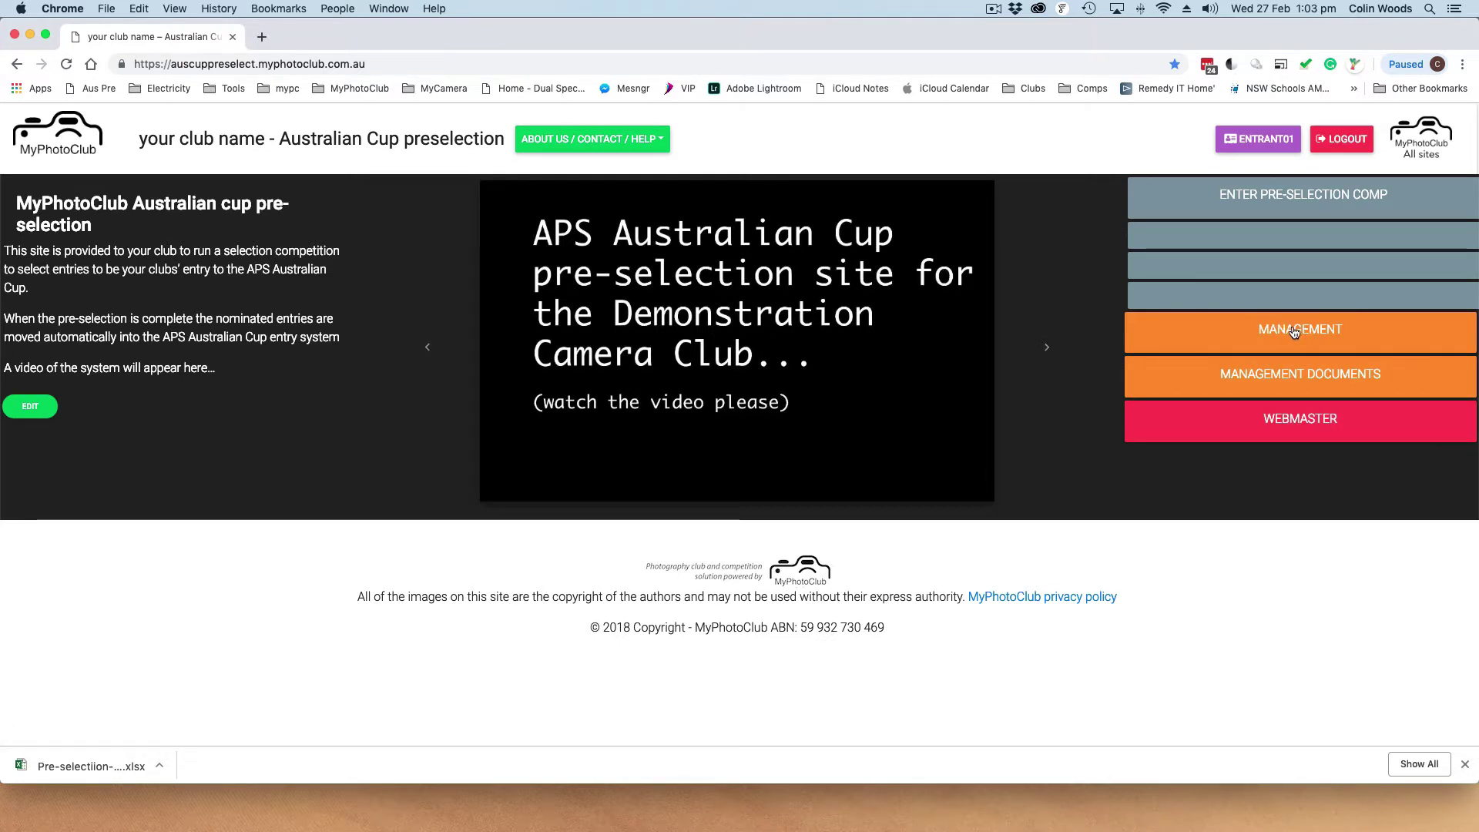
Get the Pre selection account list spreadsheet from Management Documents
{"action": "left_click", "coordinate": [1313, 375]}
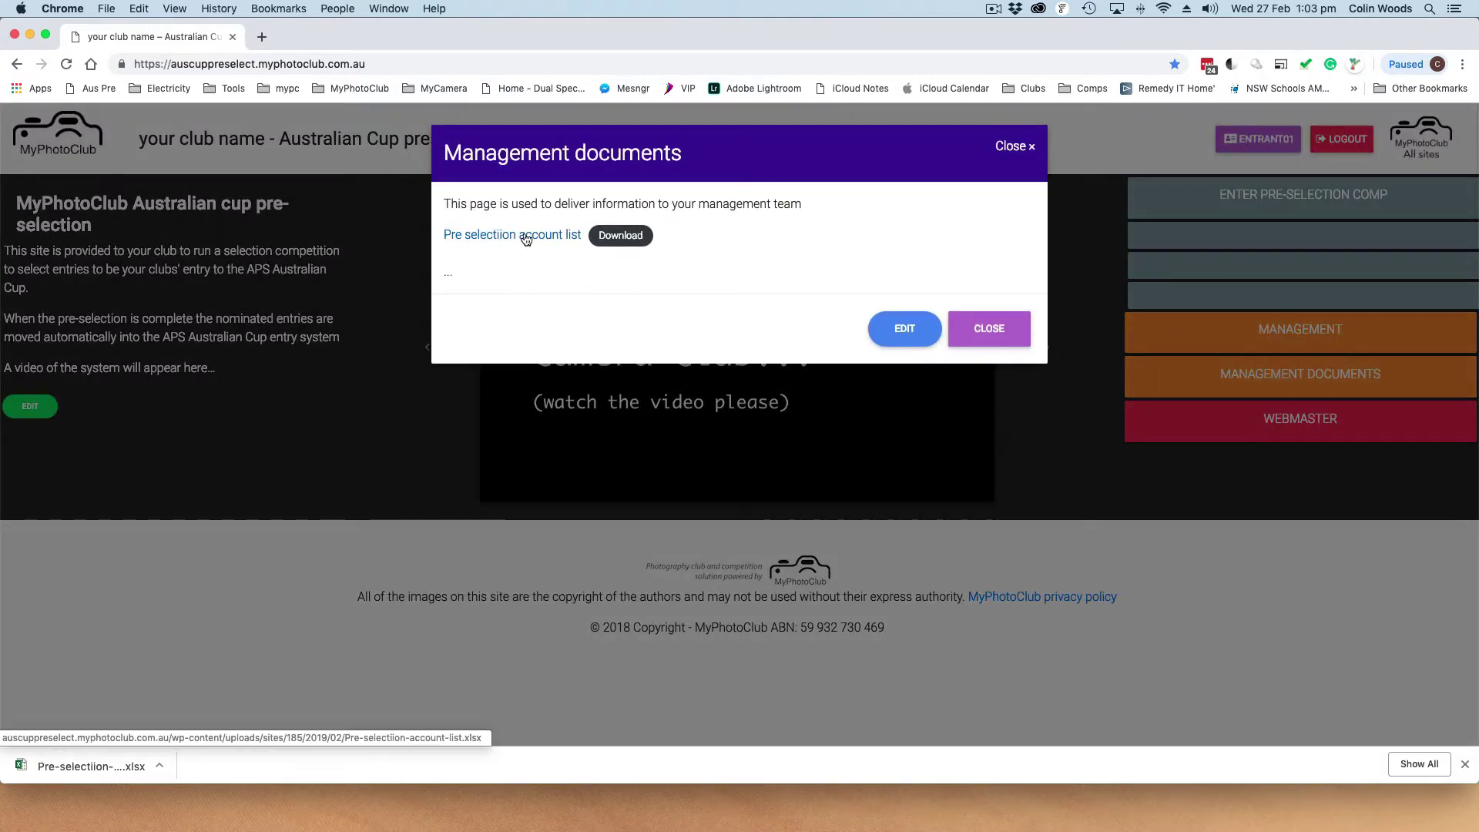
{"action": "left_click", "coordinate": [614, 239]}
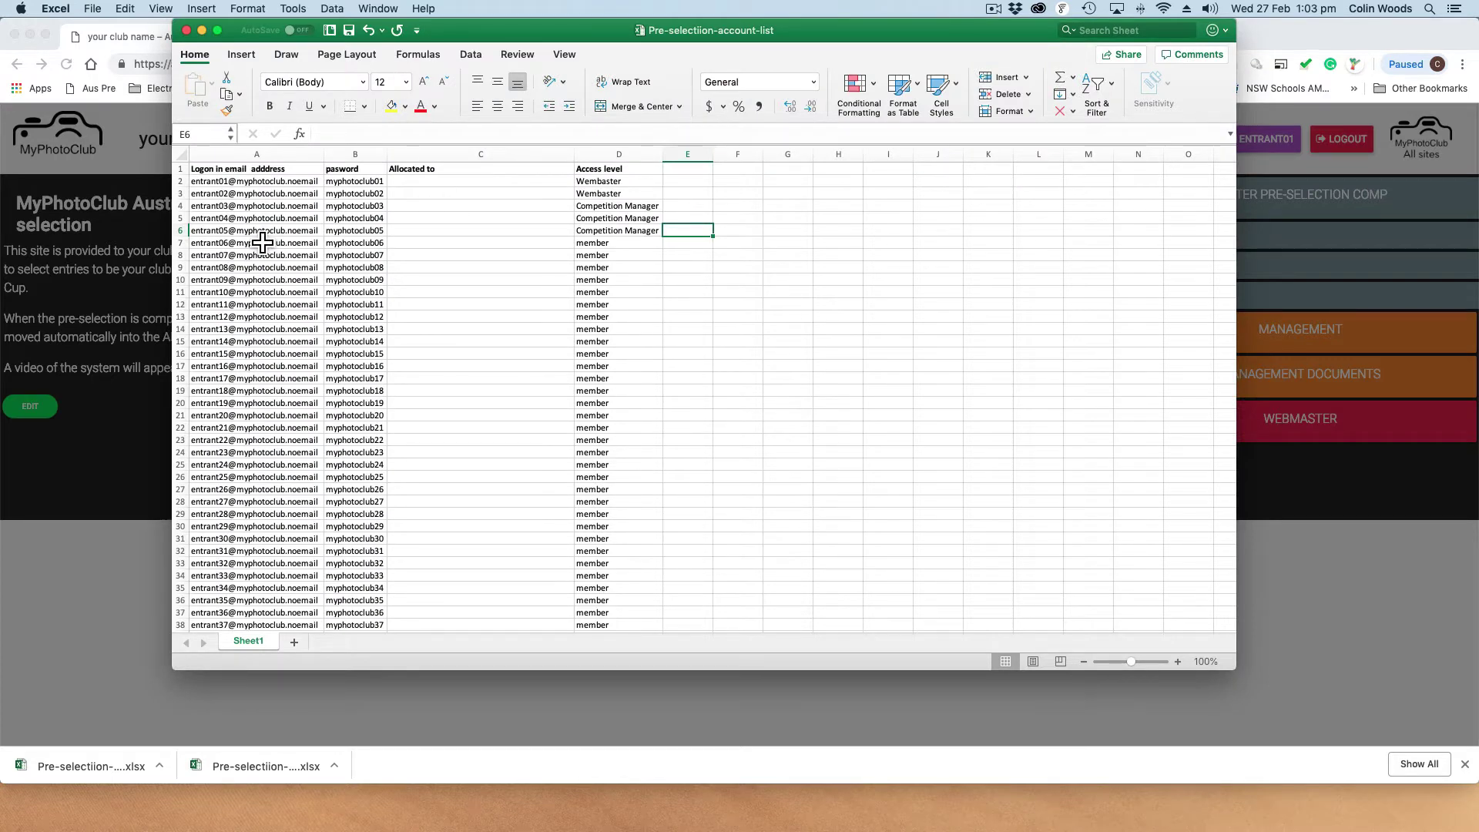
{"action": "left_click_drag", "start_coordinate": [236, 194], "coordinate": [236, 329]}
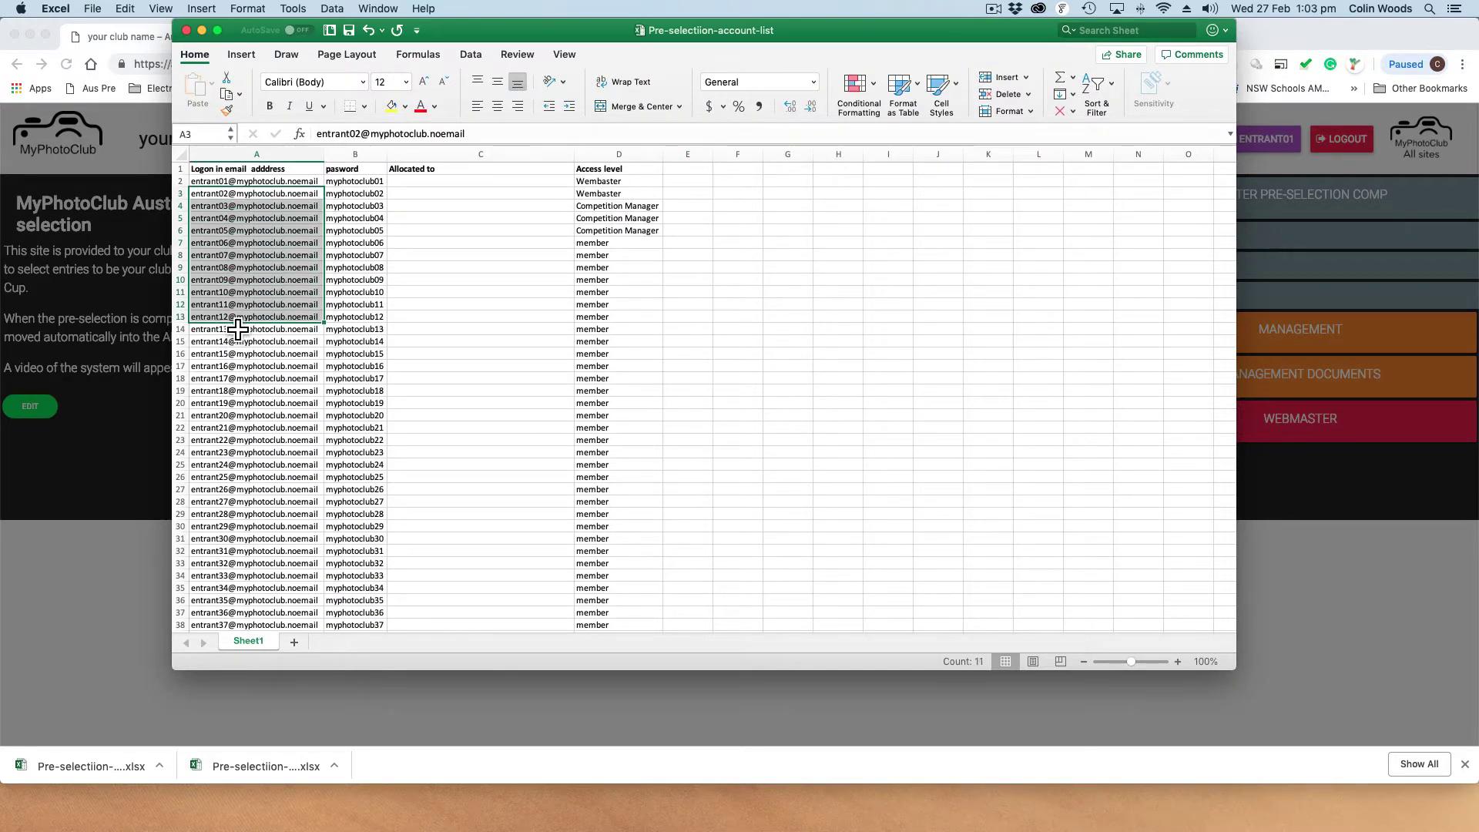
{"action": "left_click", "coordinate": [362, 208]}
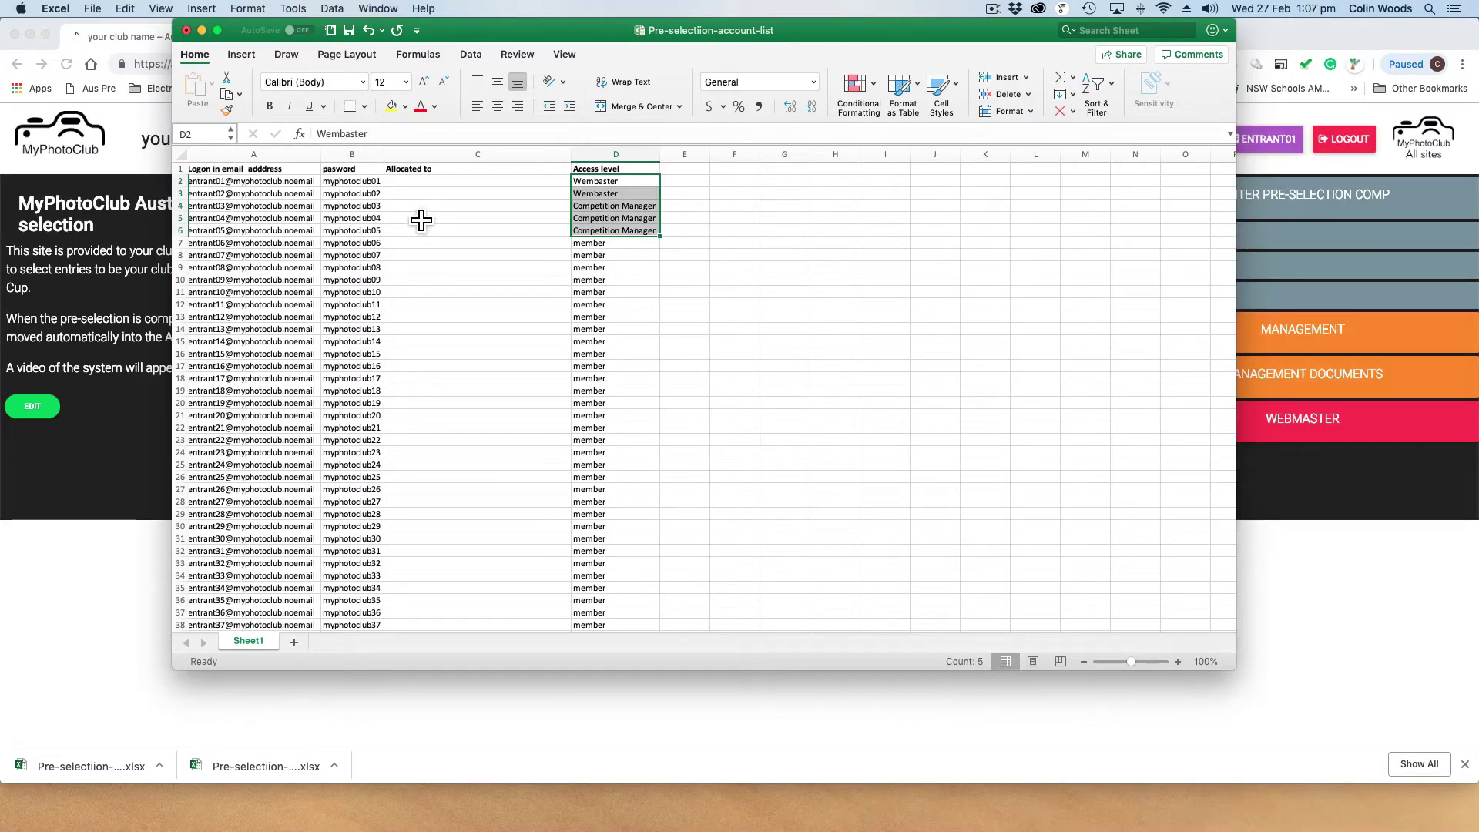
{"action": "left_click", "coordinate": [426, 245]}
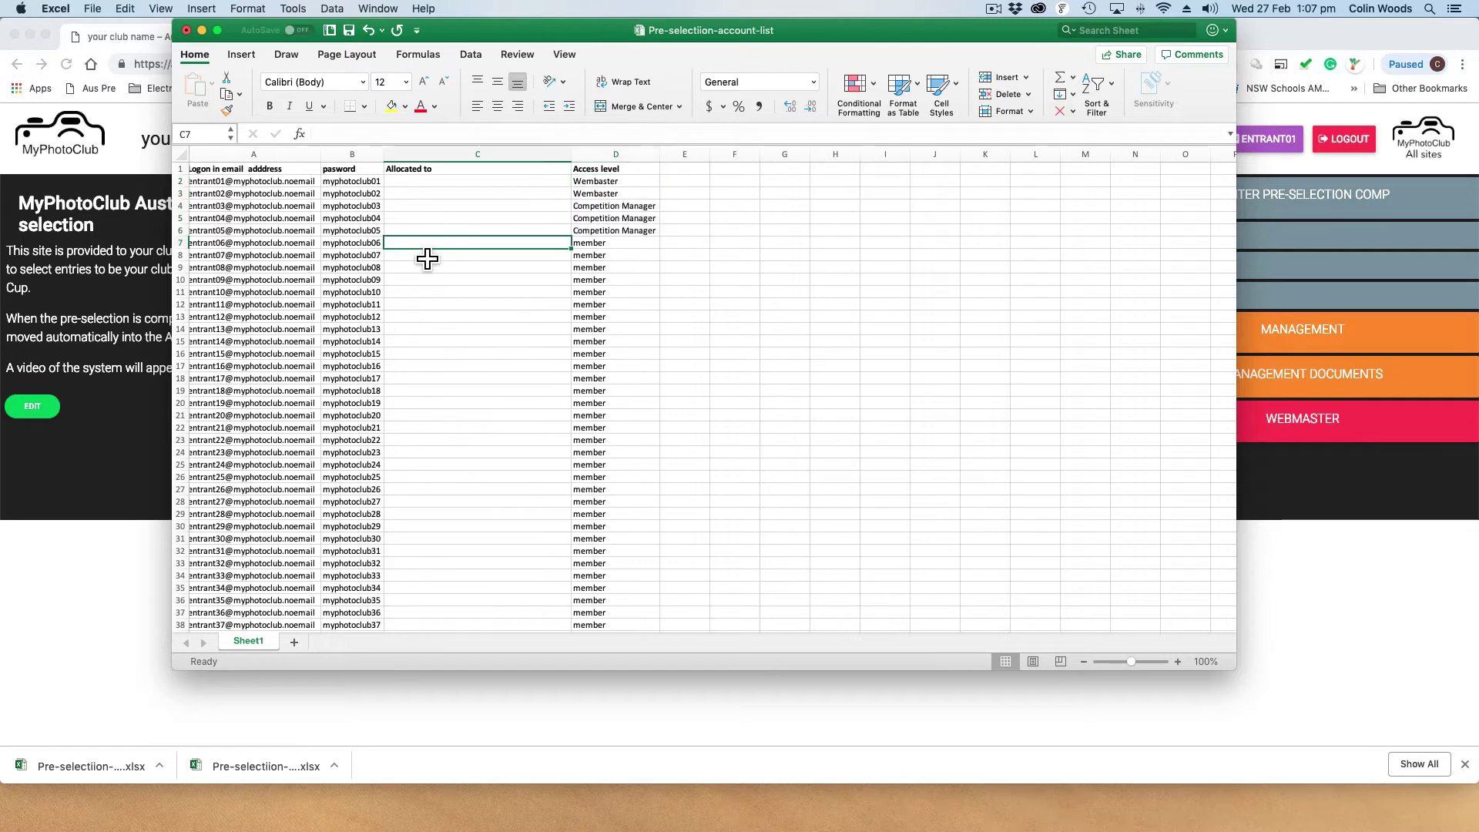
{"action": "left_click", "coordinate": [436, 284]}
{"action": "scroll", "coordinate": [436, 286], "scroll_direction": "left", "scroll_amount": 1}
{"action": "scroll", "coordinate": [435, 286], "scroll_direction": "down", "scroll_amount": 1}
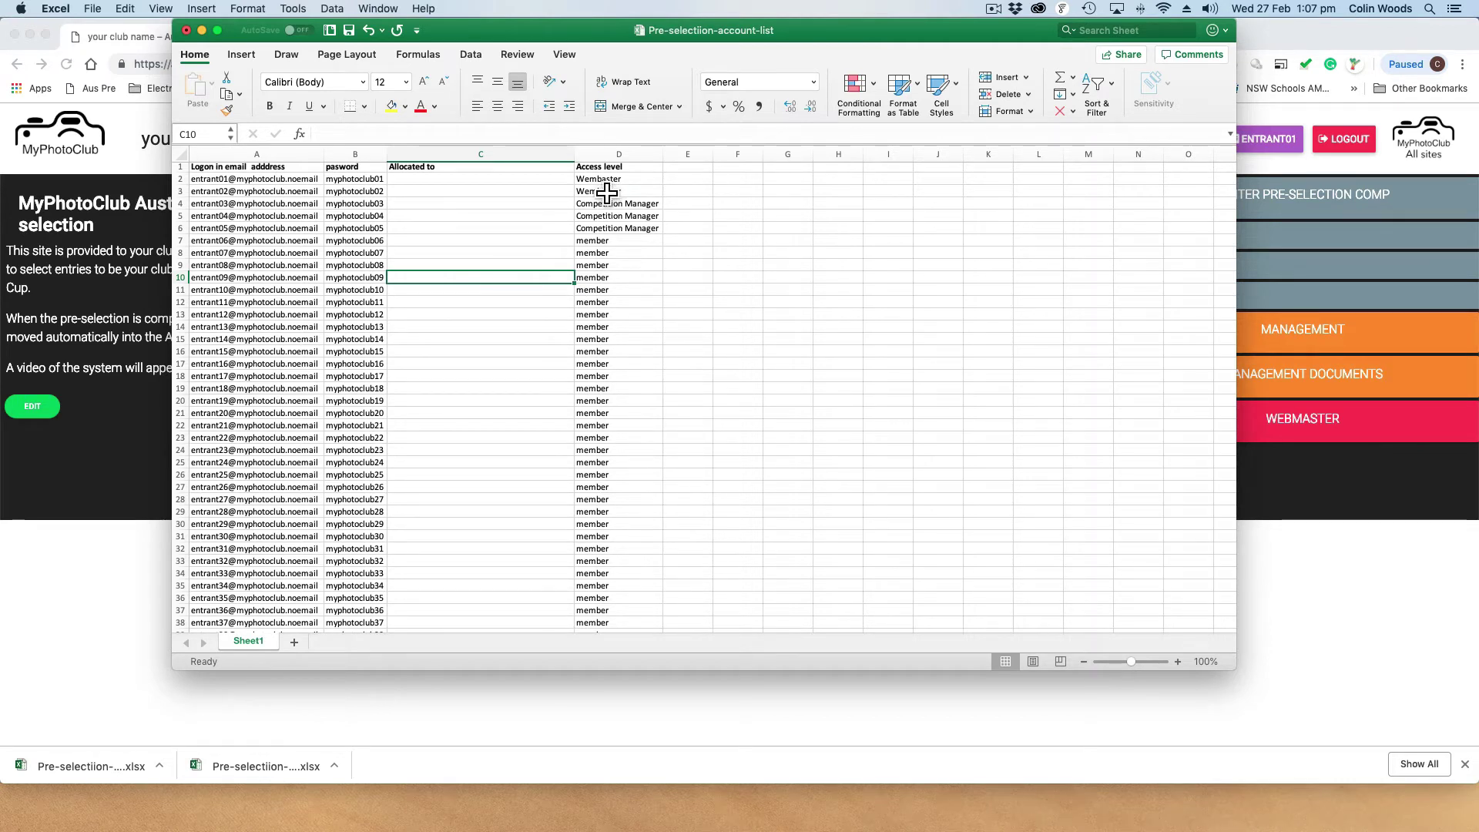
{"action": "left_click_drag", "start_coordinate": [607, 181], "coordinate": [602, 234]}
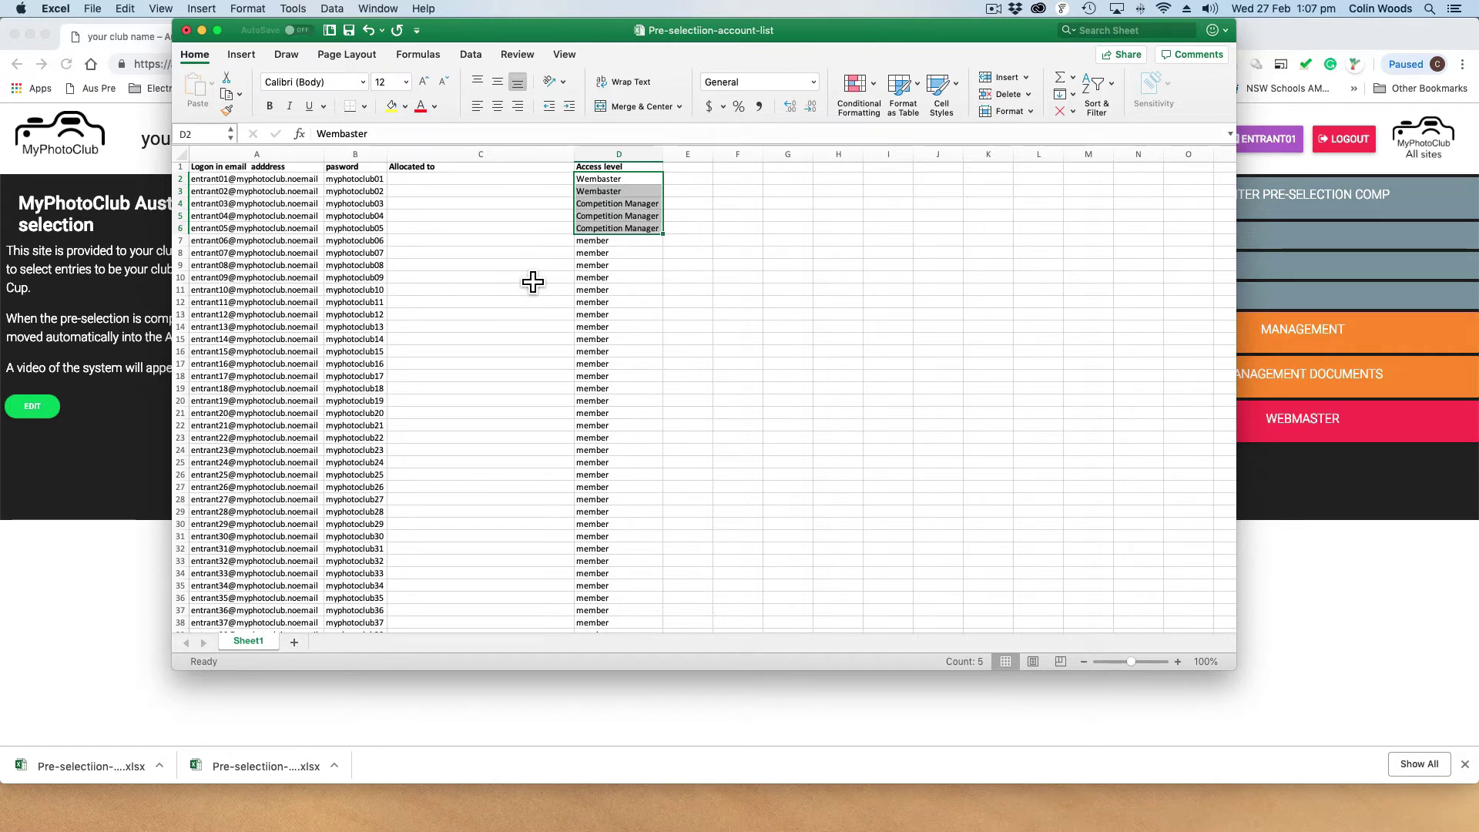
{"action": "scroll", "coordinate": [531, 283], "scroll_direction": "right", "scroll_amount": 1}
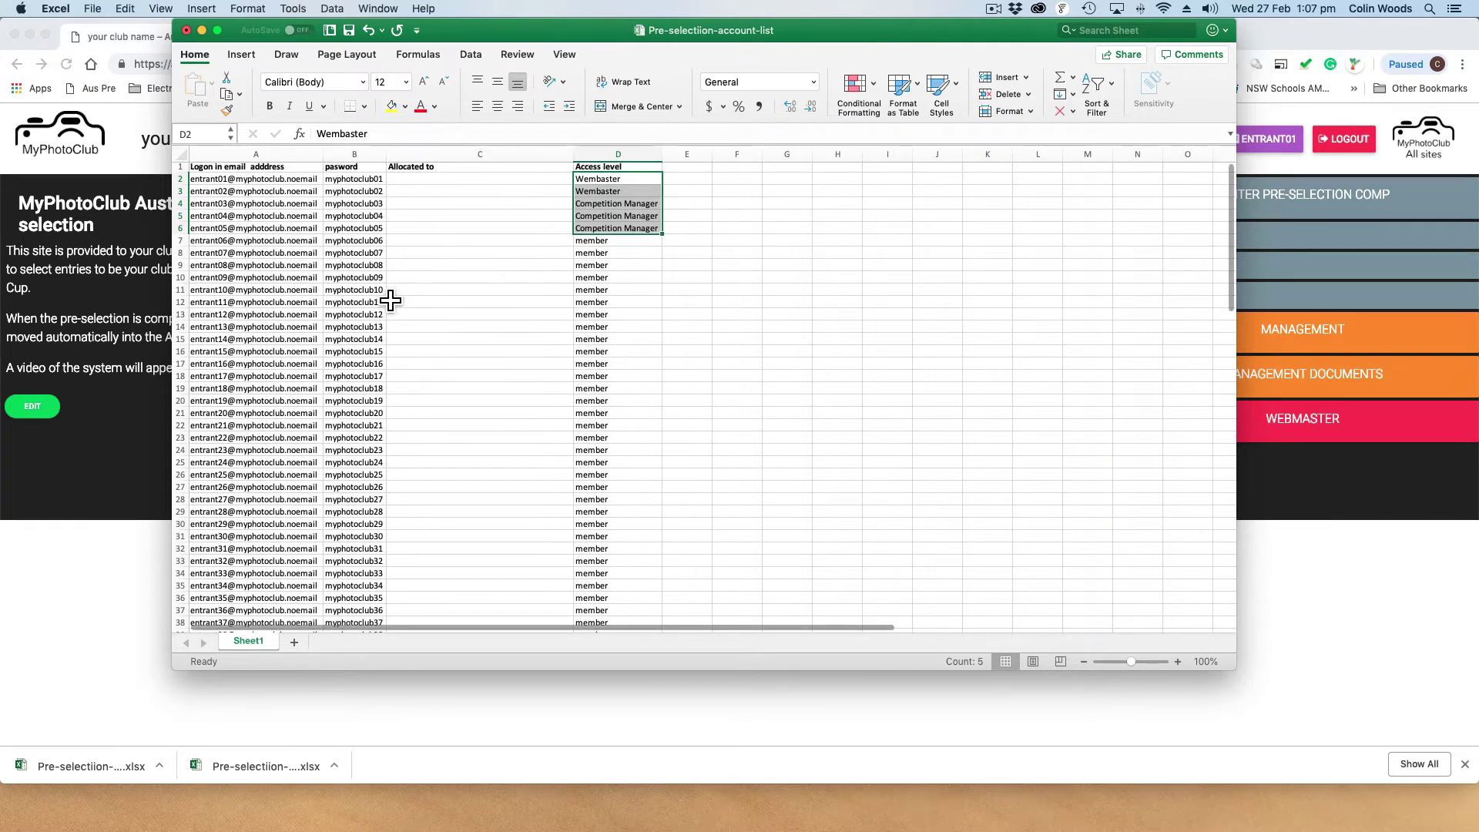
{"action": "scroll", "coordinate": [404, 301], "scroll_direction": "down", "scroll_amount": 1}
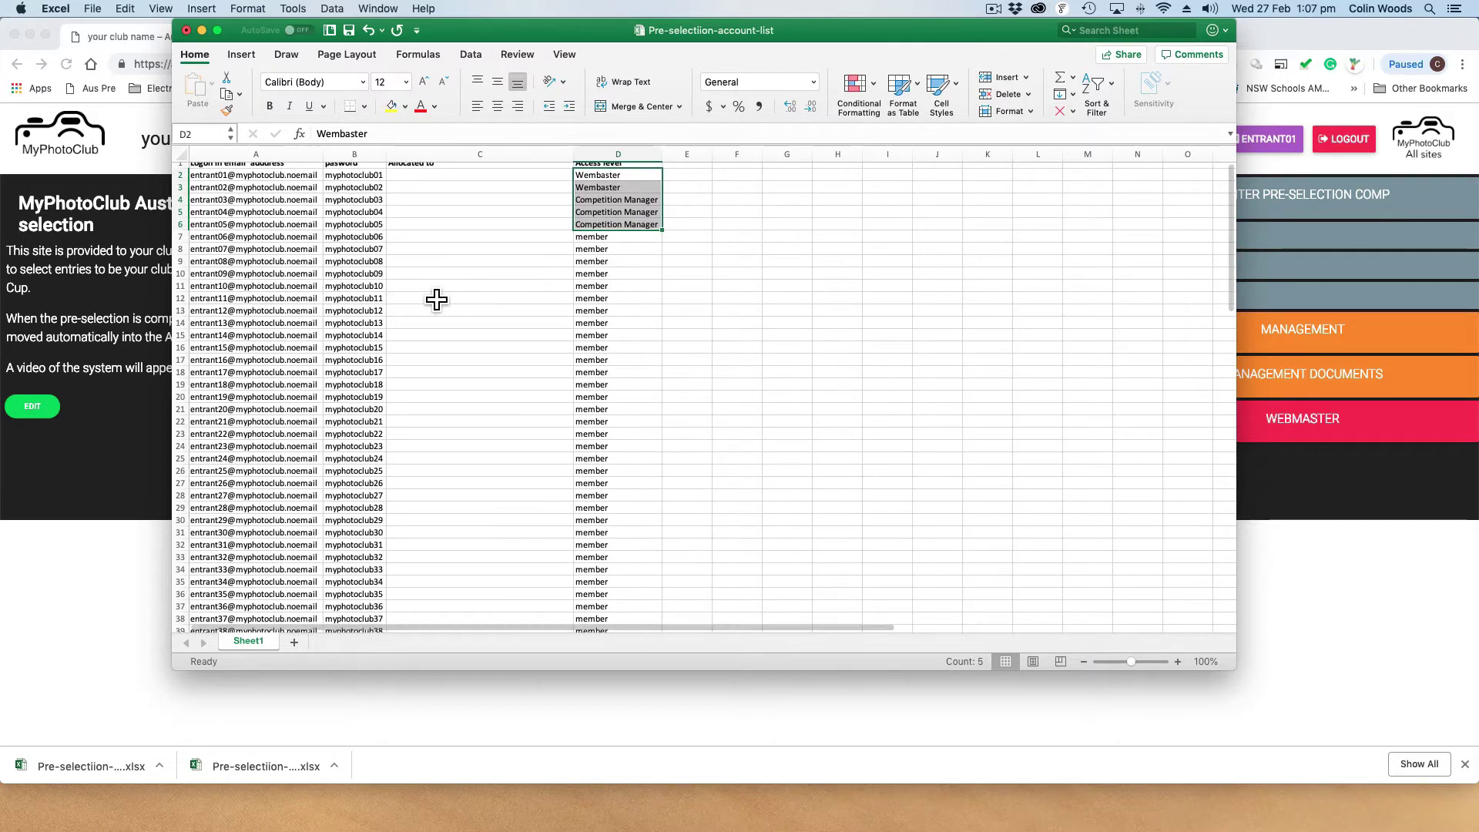
{"action": "left_click", "coordinate": [436, 299]}
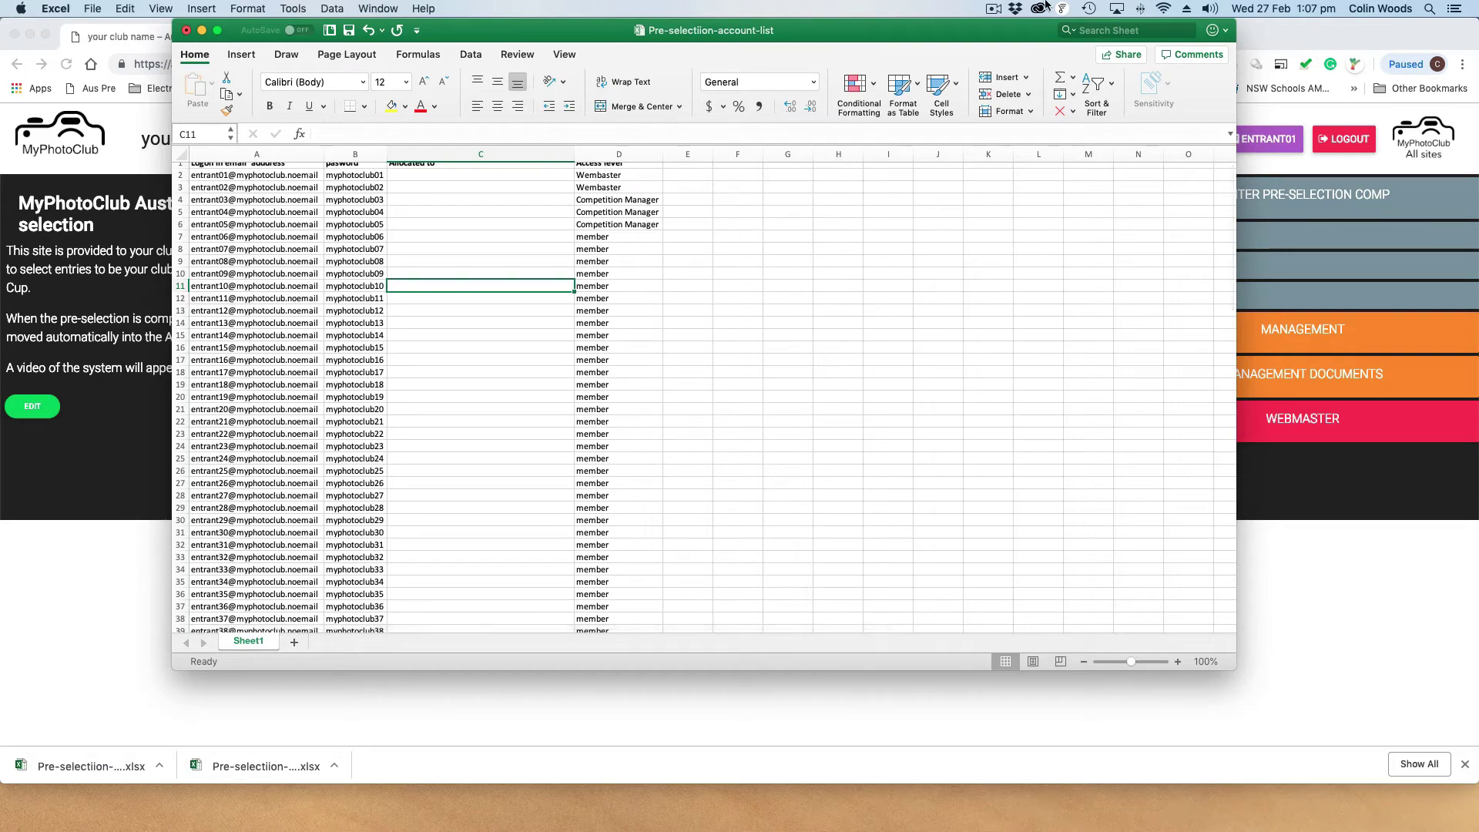
{"action": "left_click", "coordinate": [993, 9]}
{"action": "left_click", "coordinate": [1026, 43]}
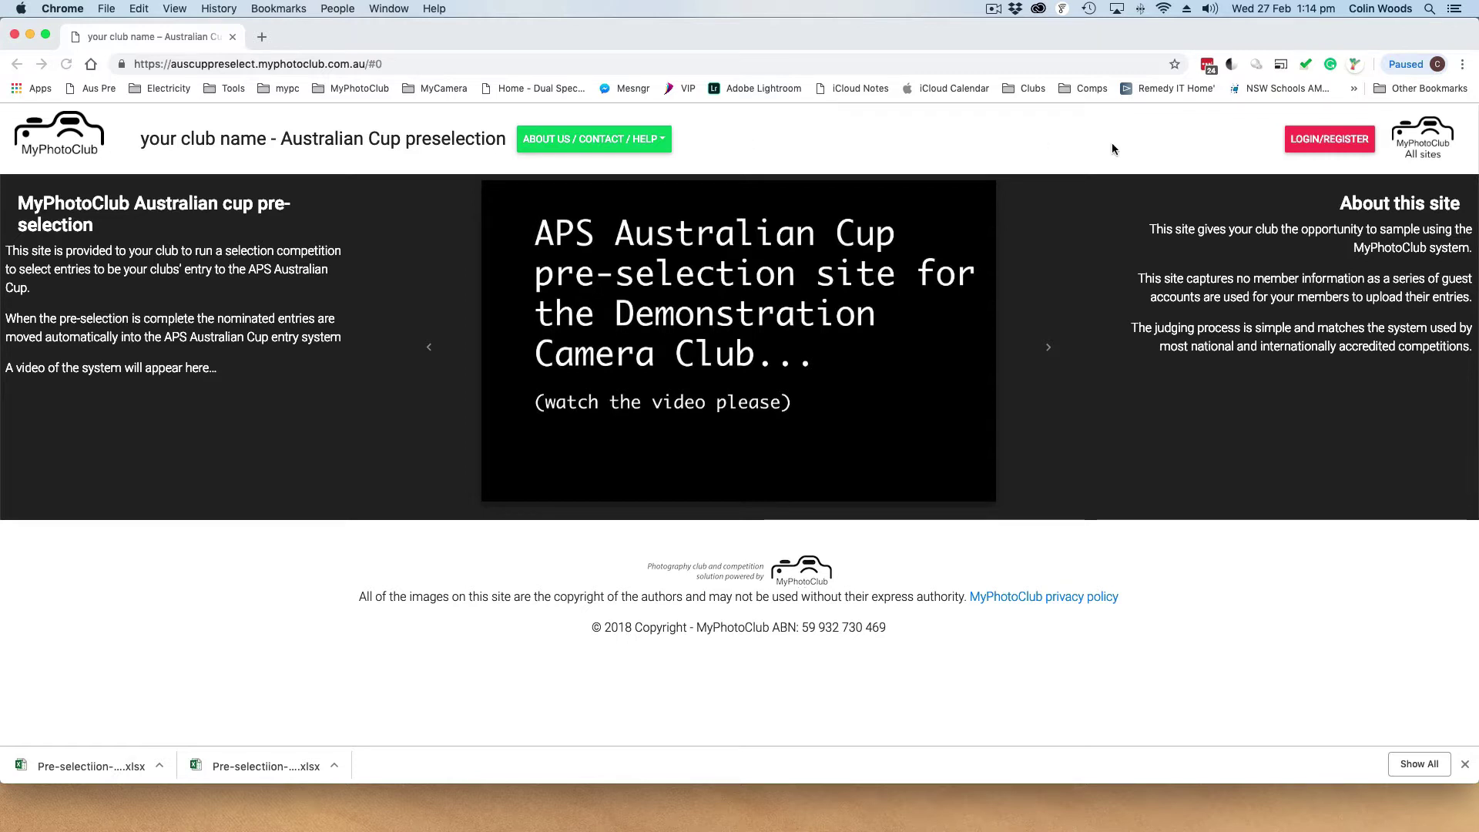
Log in with the second entrant guest email and its password
{"action": "left_click", "coordinate": [1322, 141]}
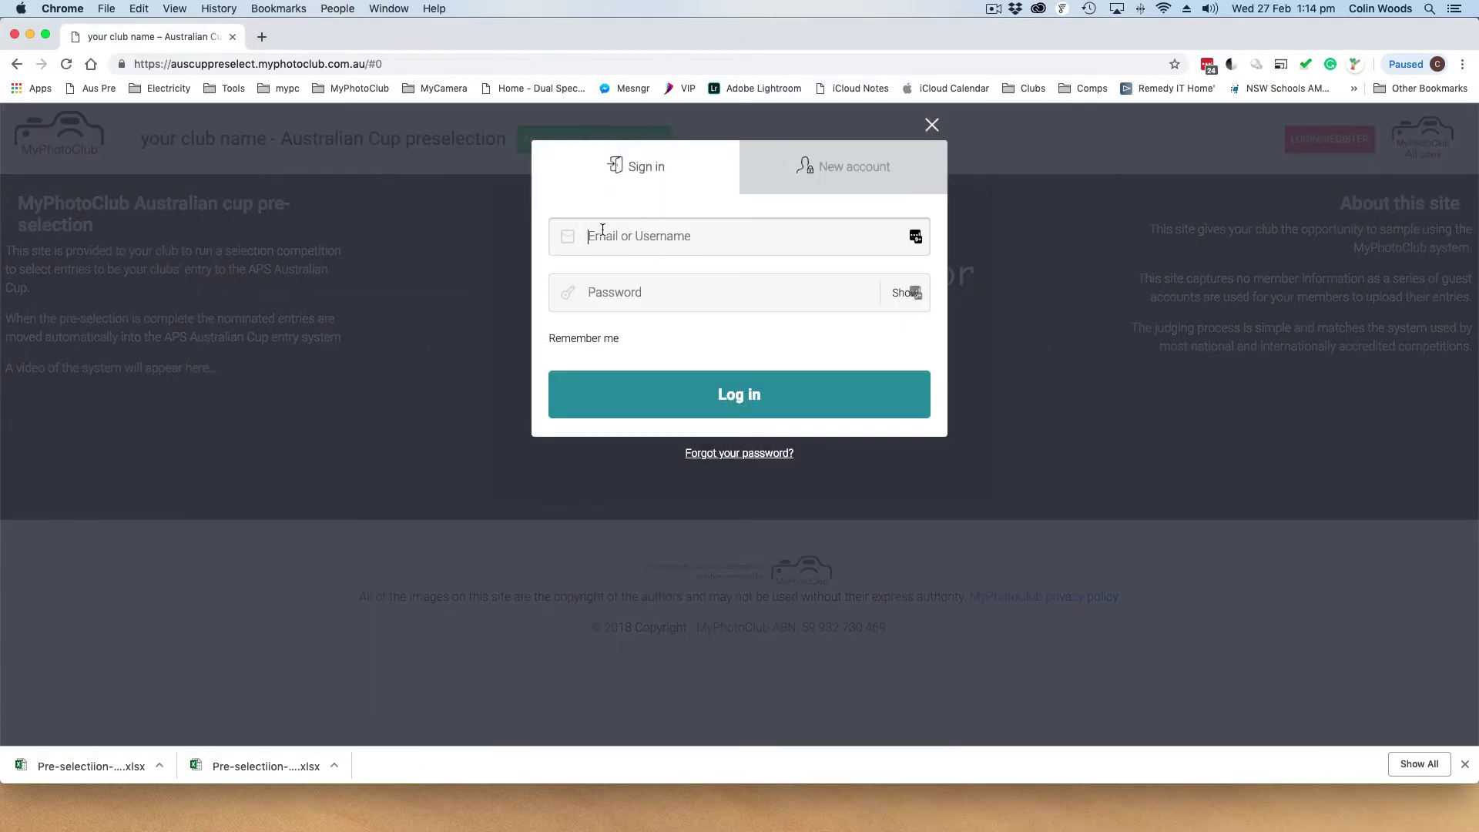
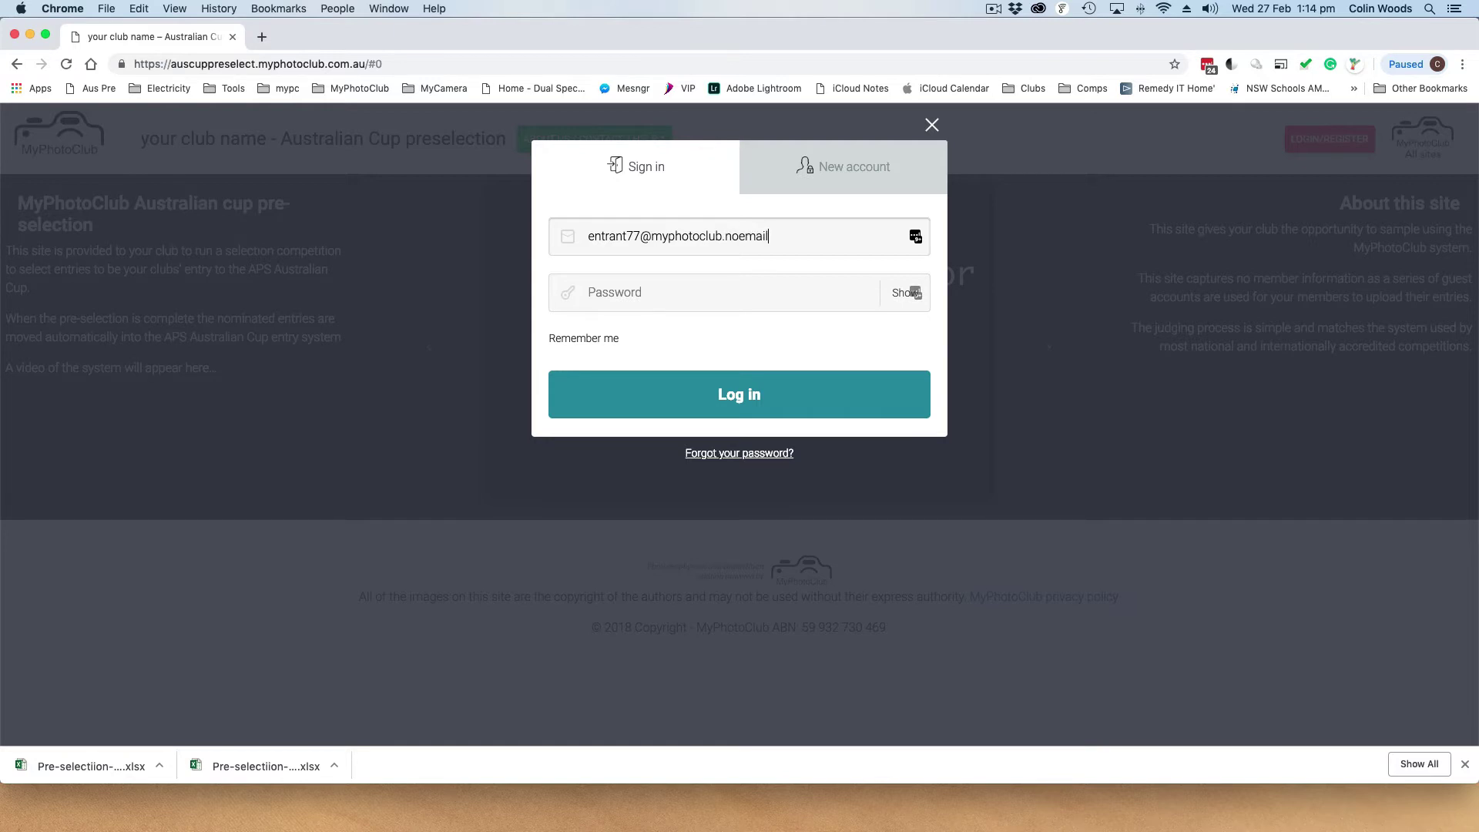
{"action": "key", "text": "Tab"}
{"action": "type", "text": "••"}
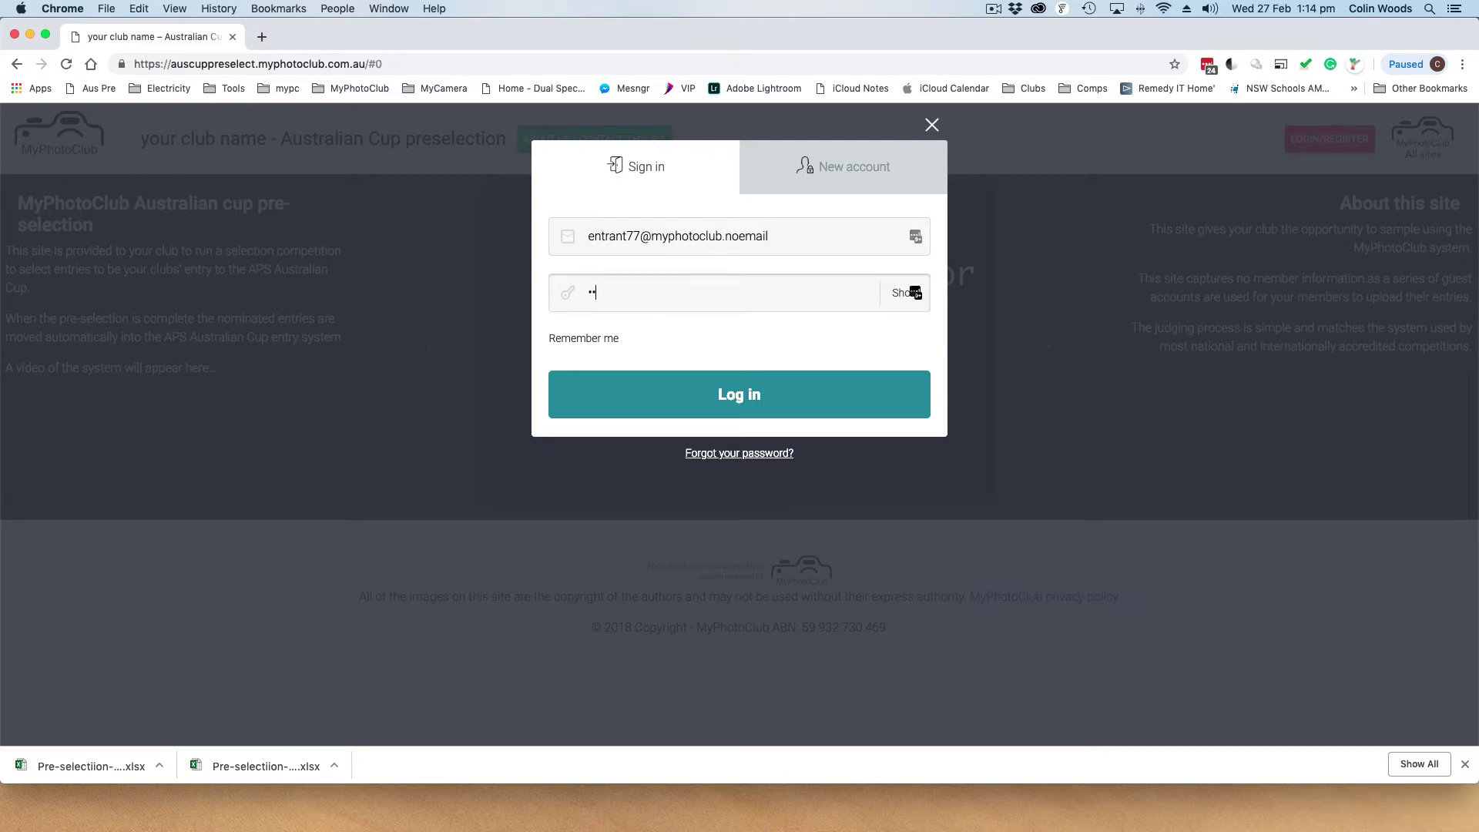
{"action": "type", "text": "••••••••"}
{"action": "key", "text": "Return"}
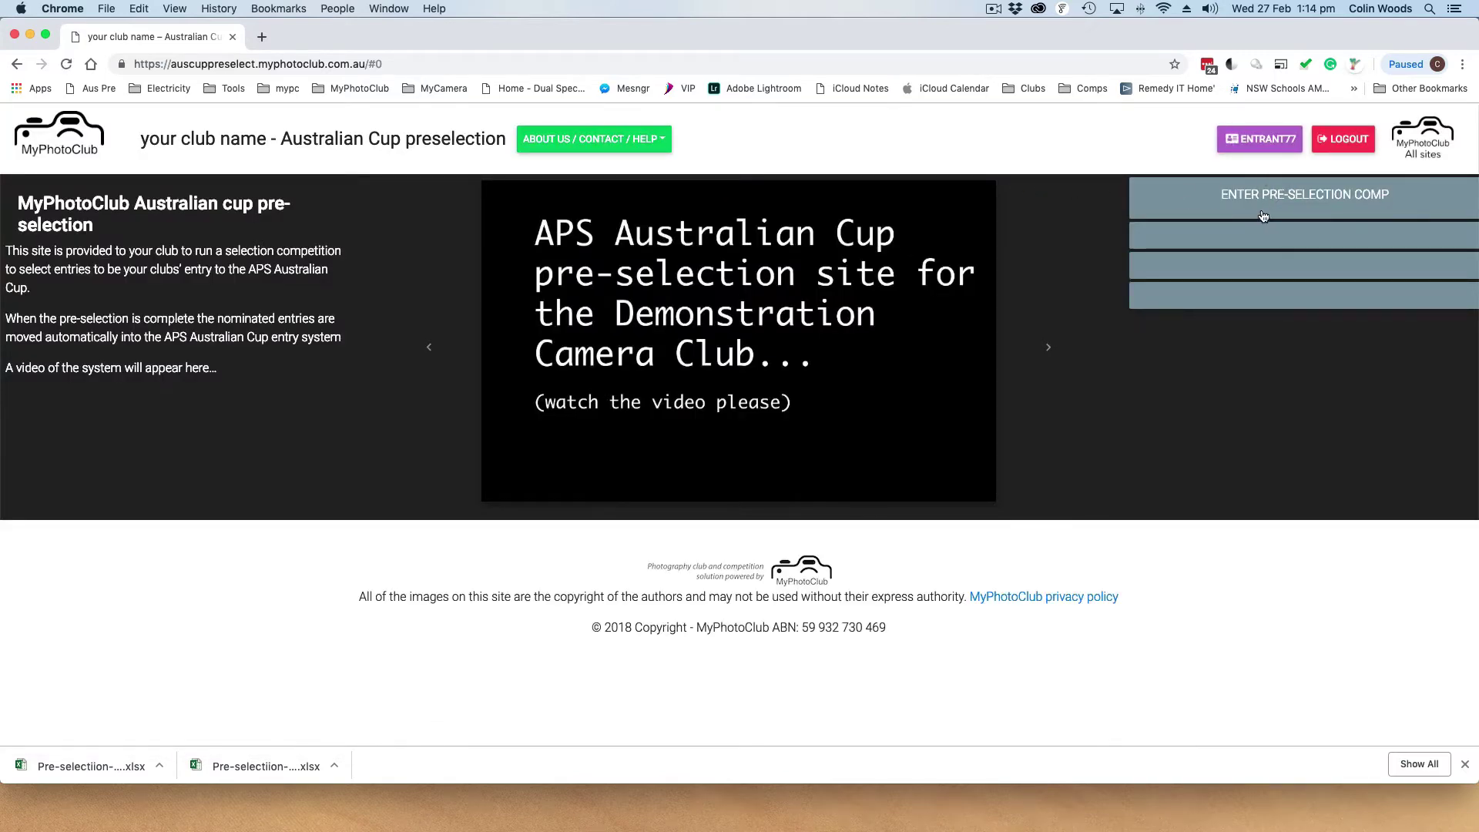
Go through Enter Pre-selection Comp and Competitions to the Aus Cup Preselection upload page
{"action": "left_click", "coordinate": [1300, 194]}
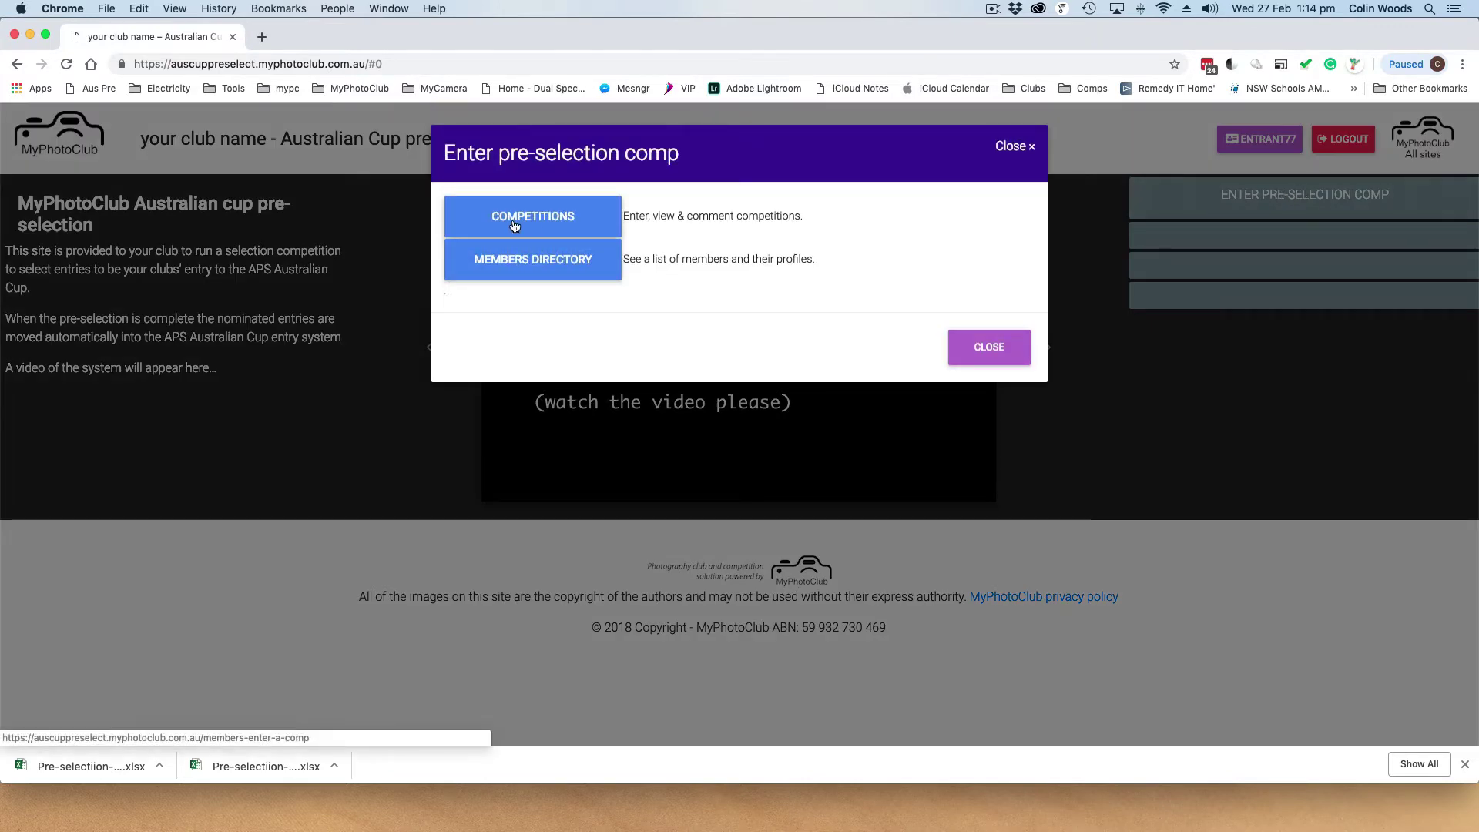
{"action": "left_click", "coordinate": [539, 222]}
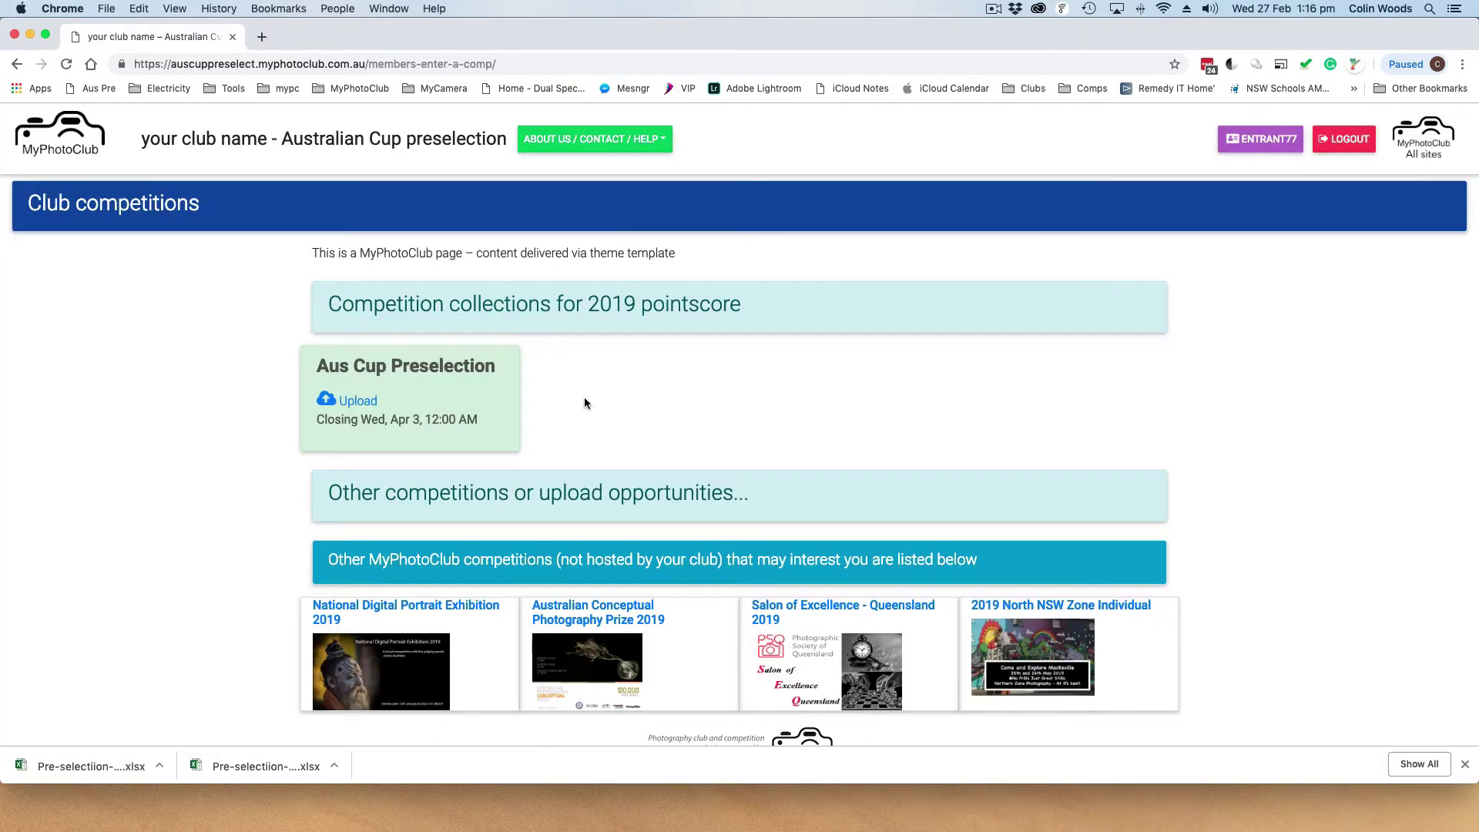
{"action": "left_click", "coordinate": [358, 401]}
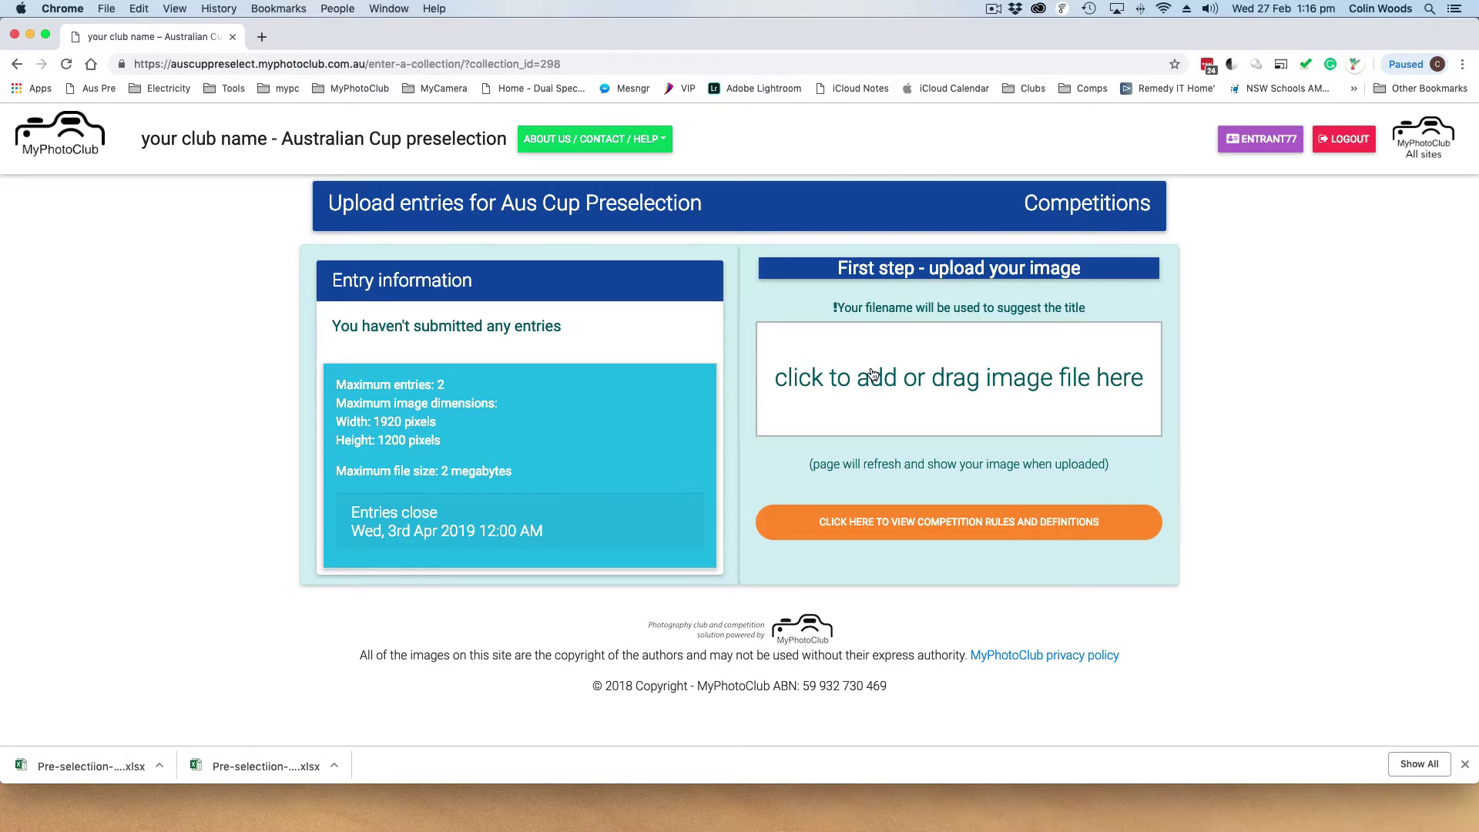
Upload Kicking out sparks.jpg from the Desktop, autofill the photographer's name, and submit it
{"action": "left_click", "coordinate": [872, 374]}
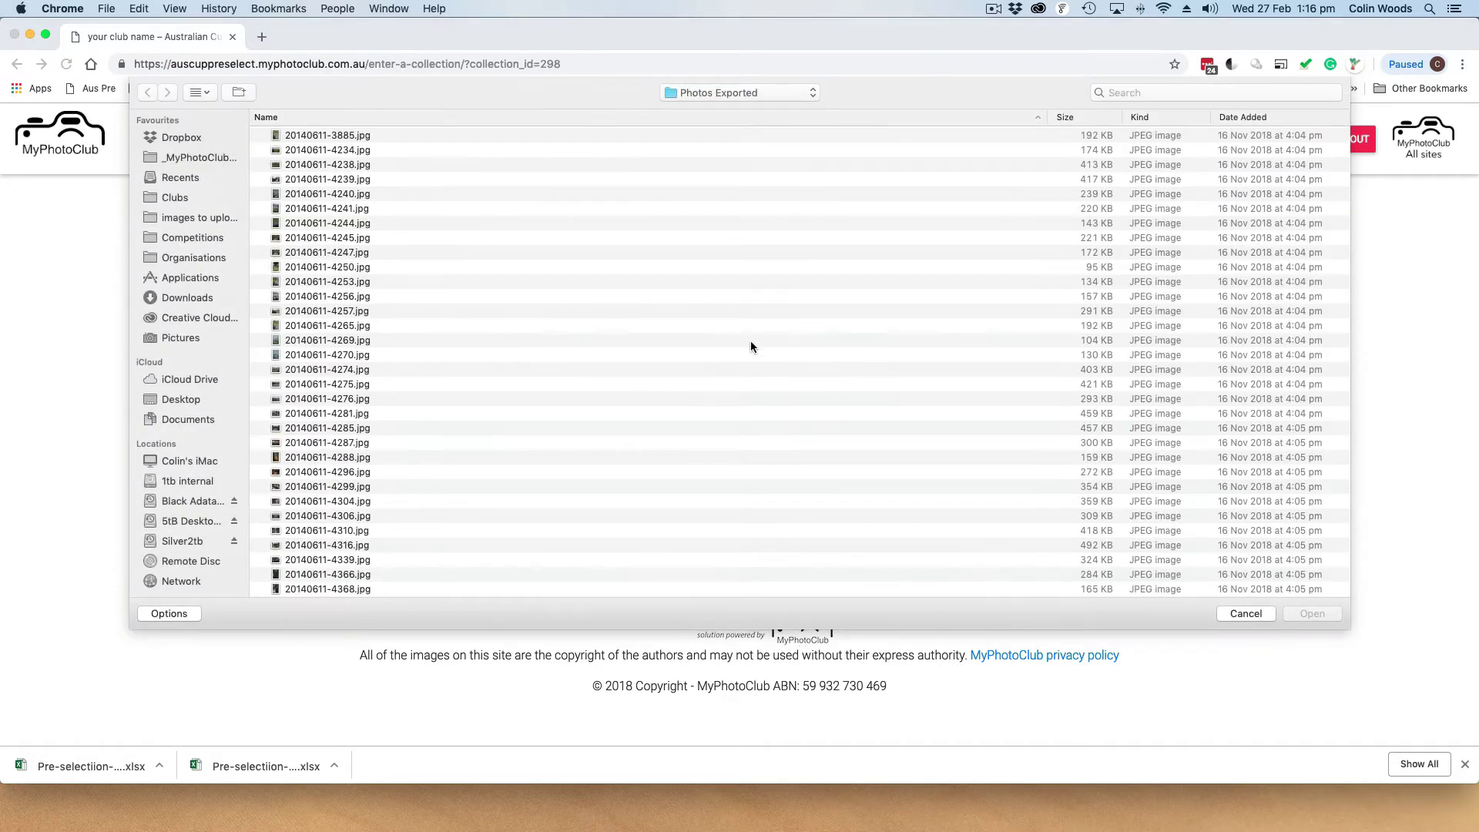
{"action": "left_click", "coordinate": [180, 400]}
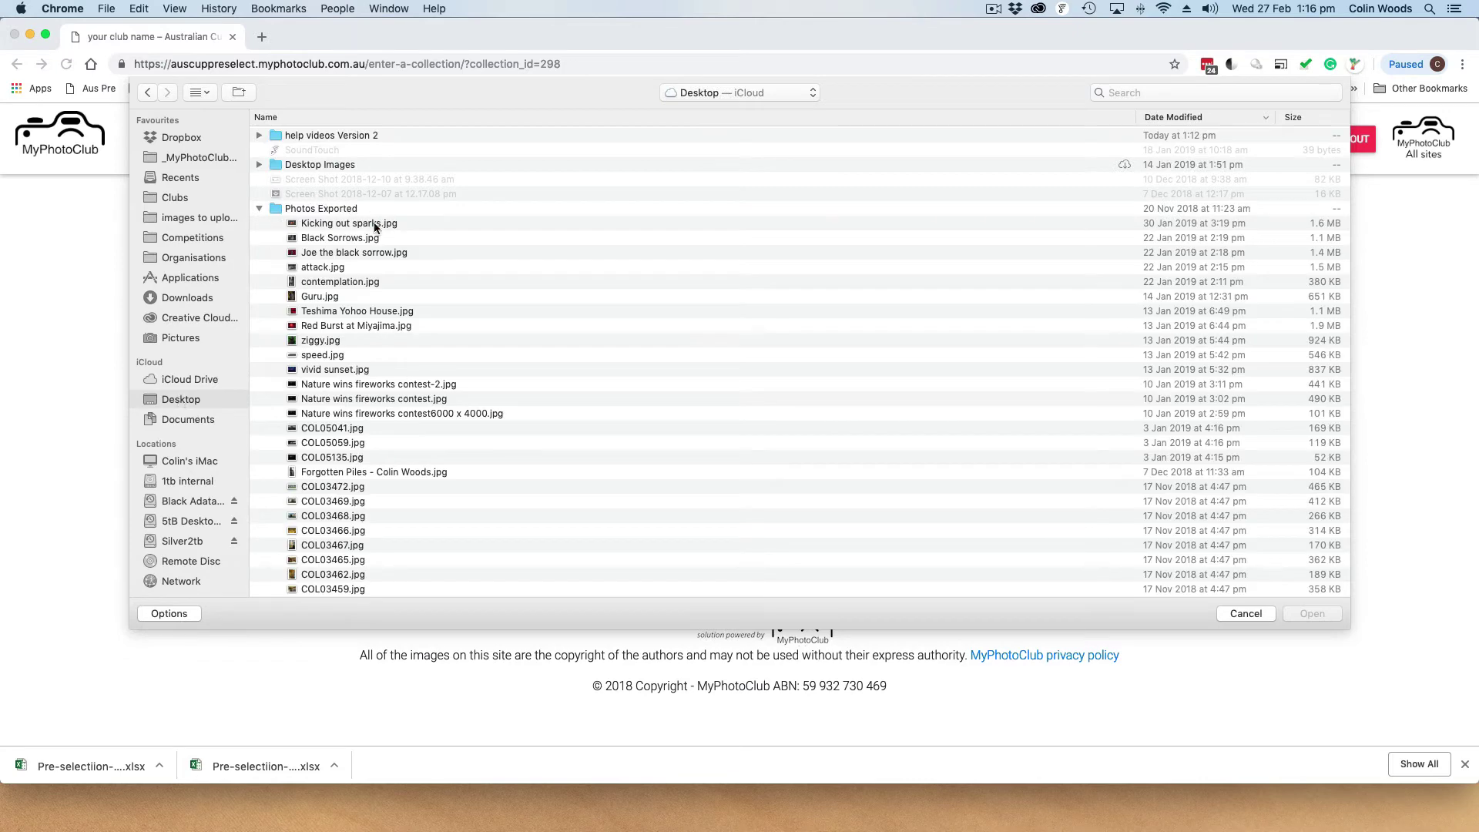
{"action": "double_click", "coordinate": [327, 225]}
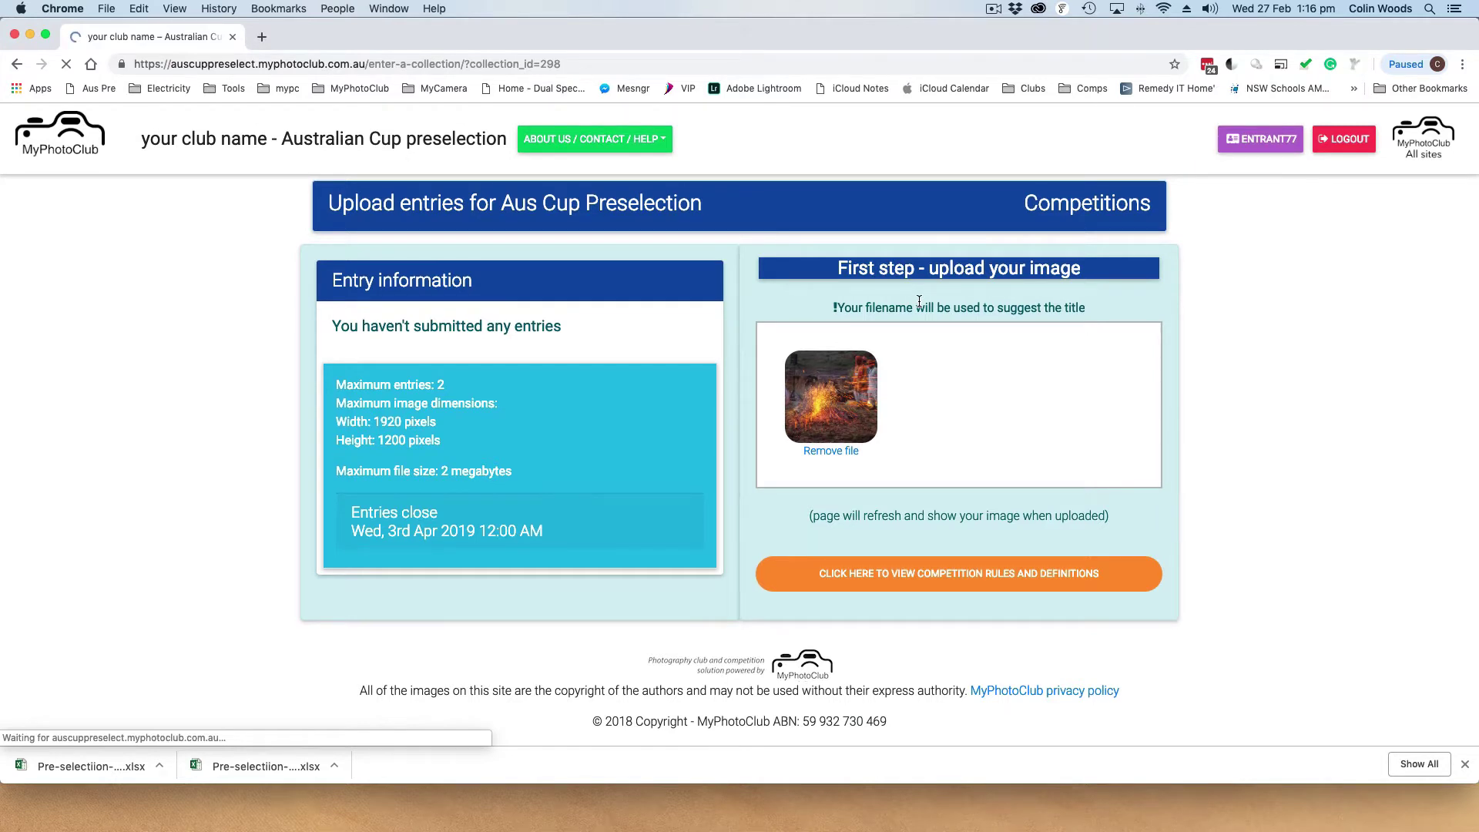
{"action": "scroll", "coordinate": [918, 301], "scroll_direction": "down", "scroll_amount": 3}
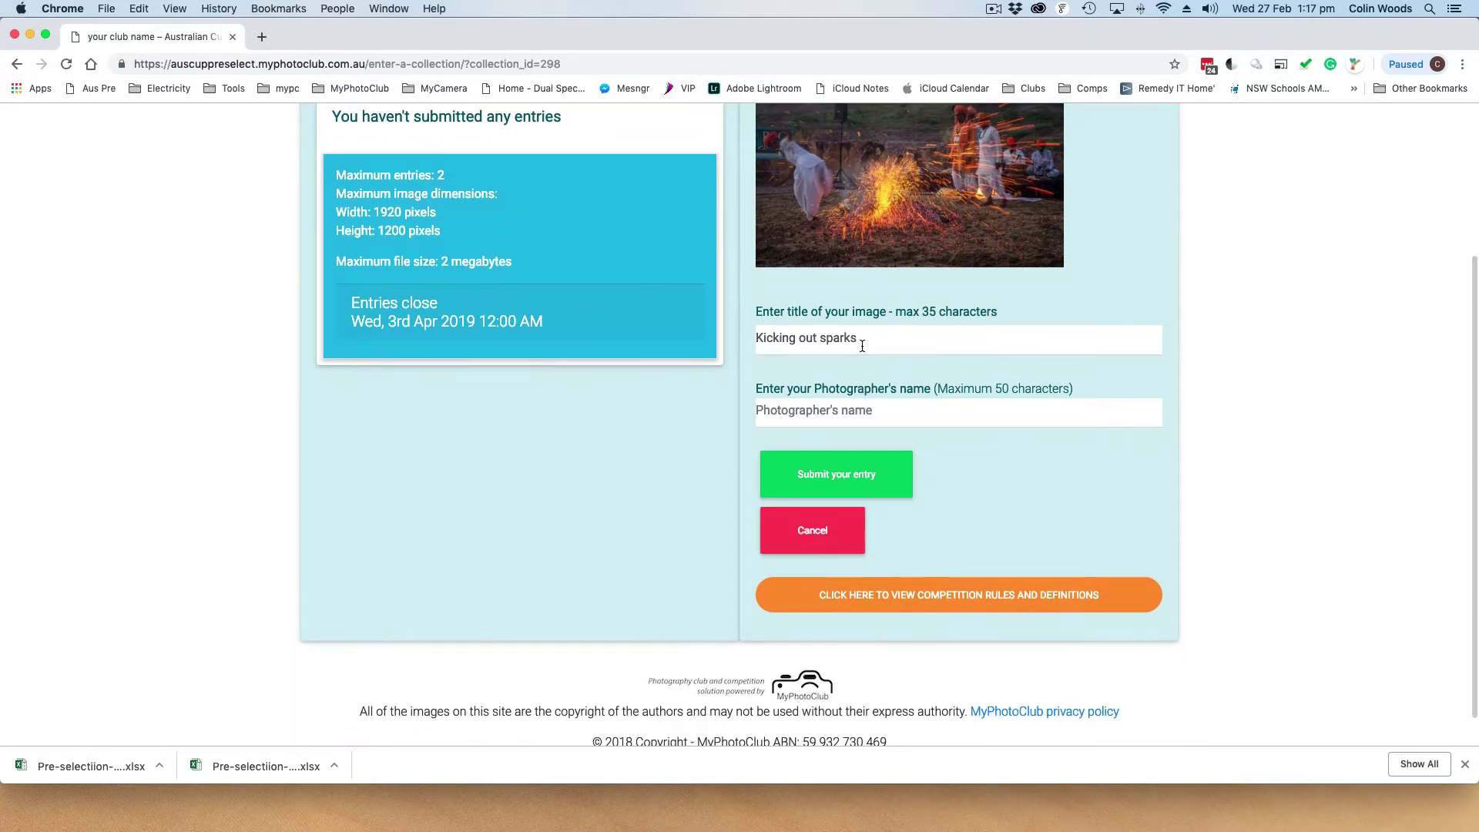
{"action": "left_click", "coordinate": [887, 414]}
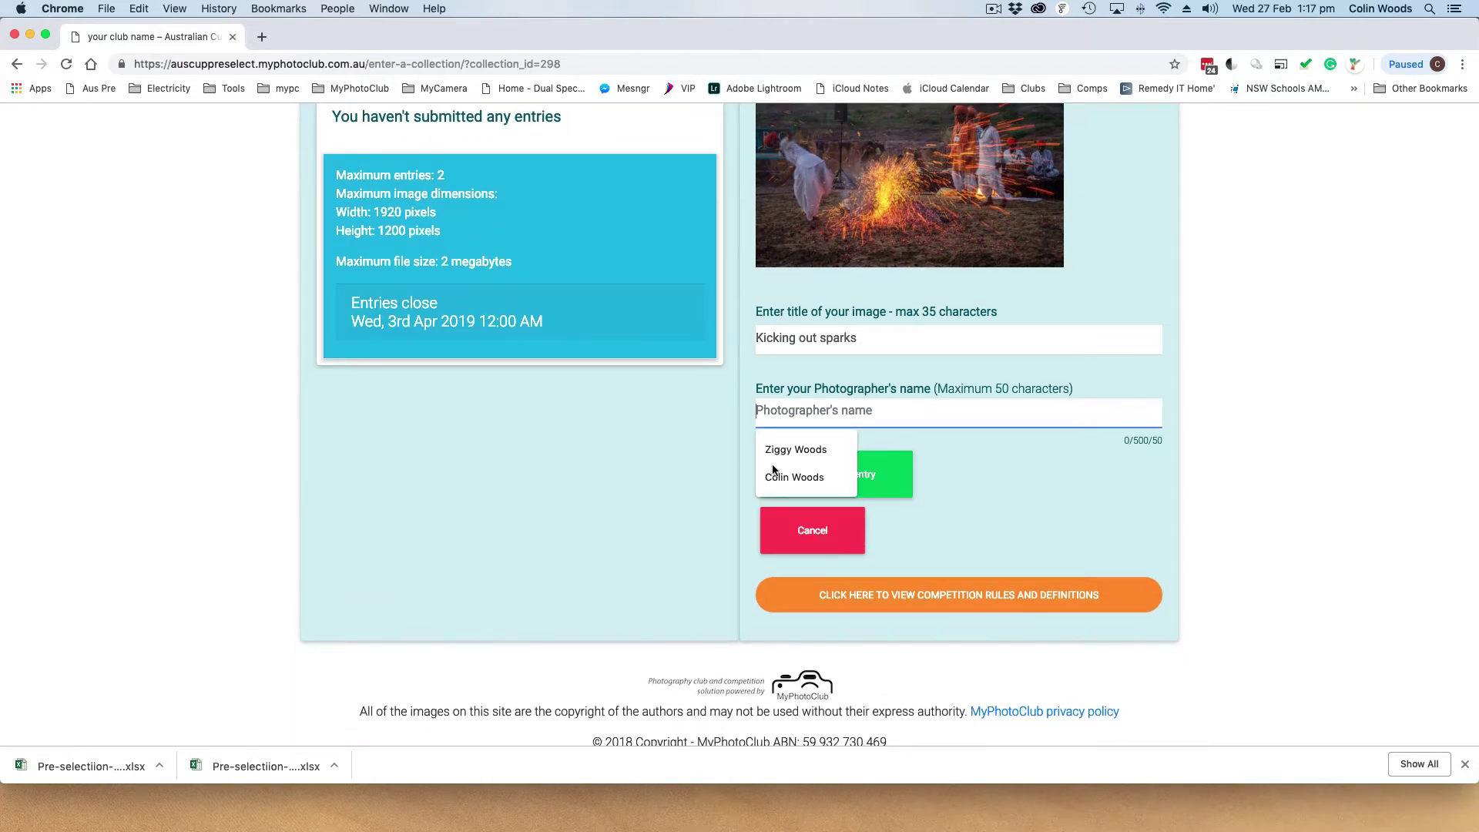
{"action": "left_click", "coordinate": [793, 478]}
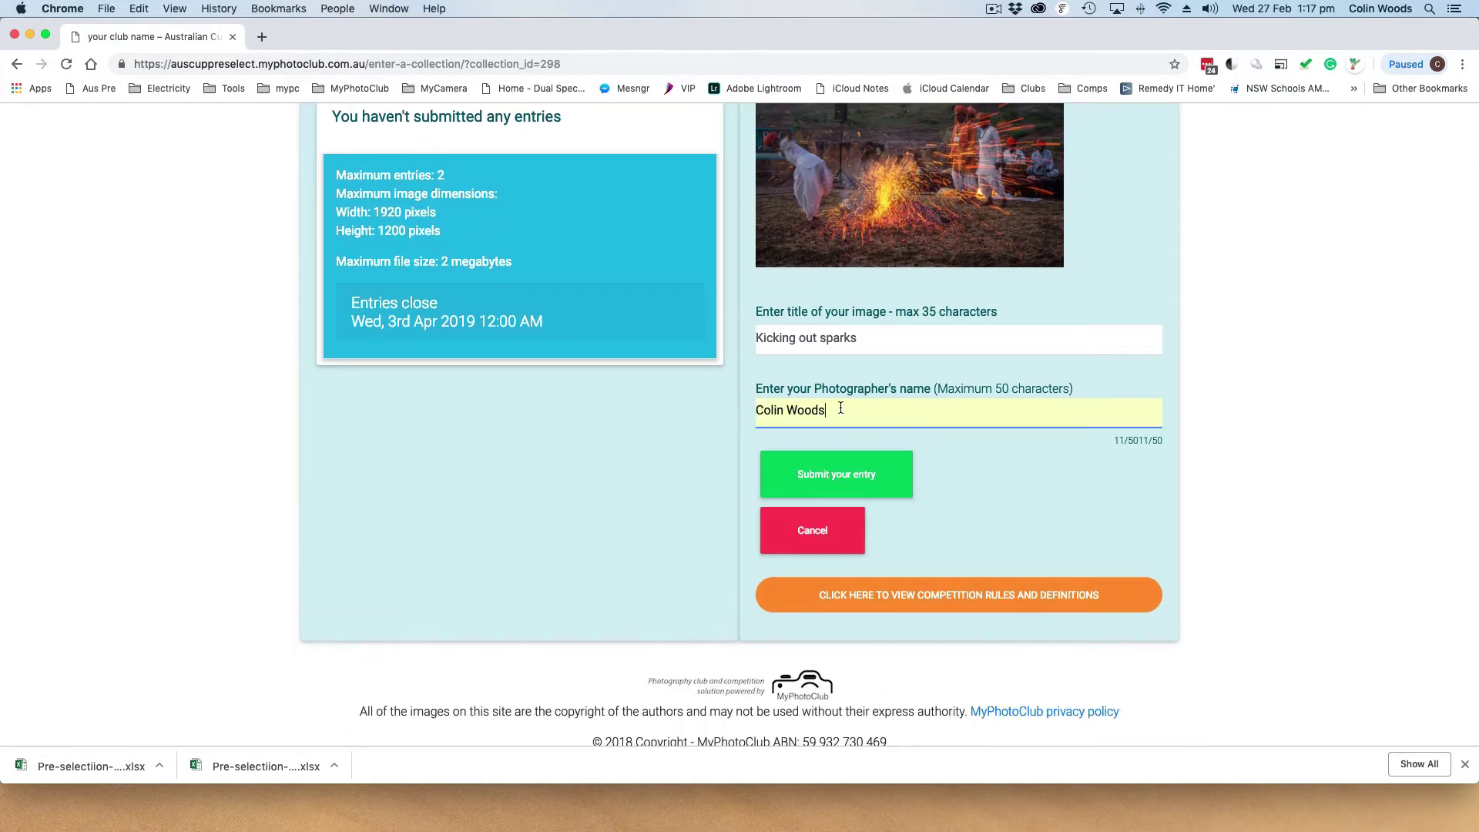
{"action": "left_click", "coordinate": [830, 478]}
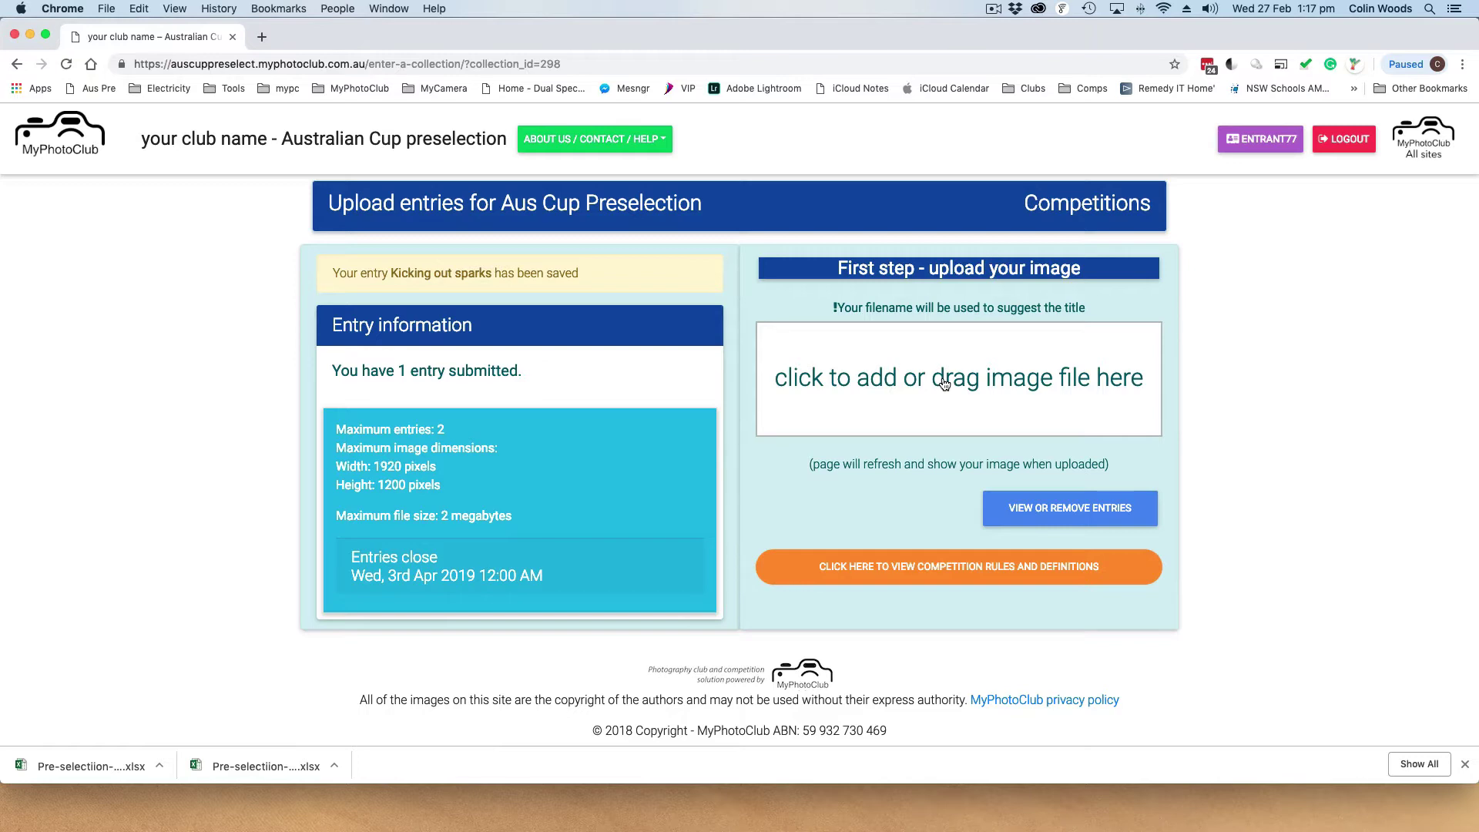
Upload Joe the black sorrow.jpg from Desktop's Photos Exported, autofill the photographer, and submit
{"action": "left_click", "coordinate": [917, 382]}
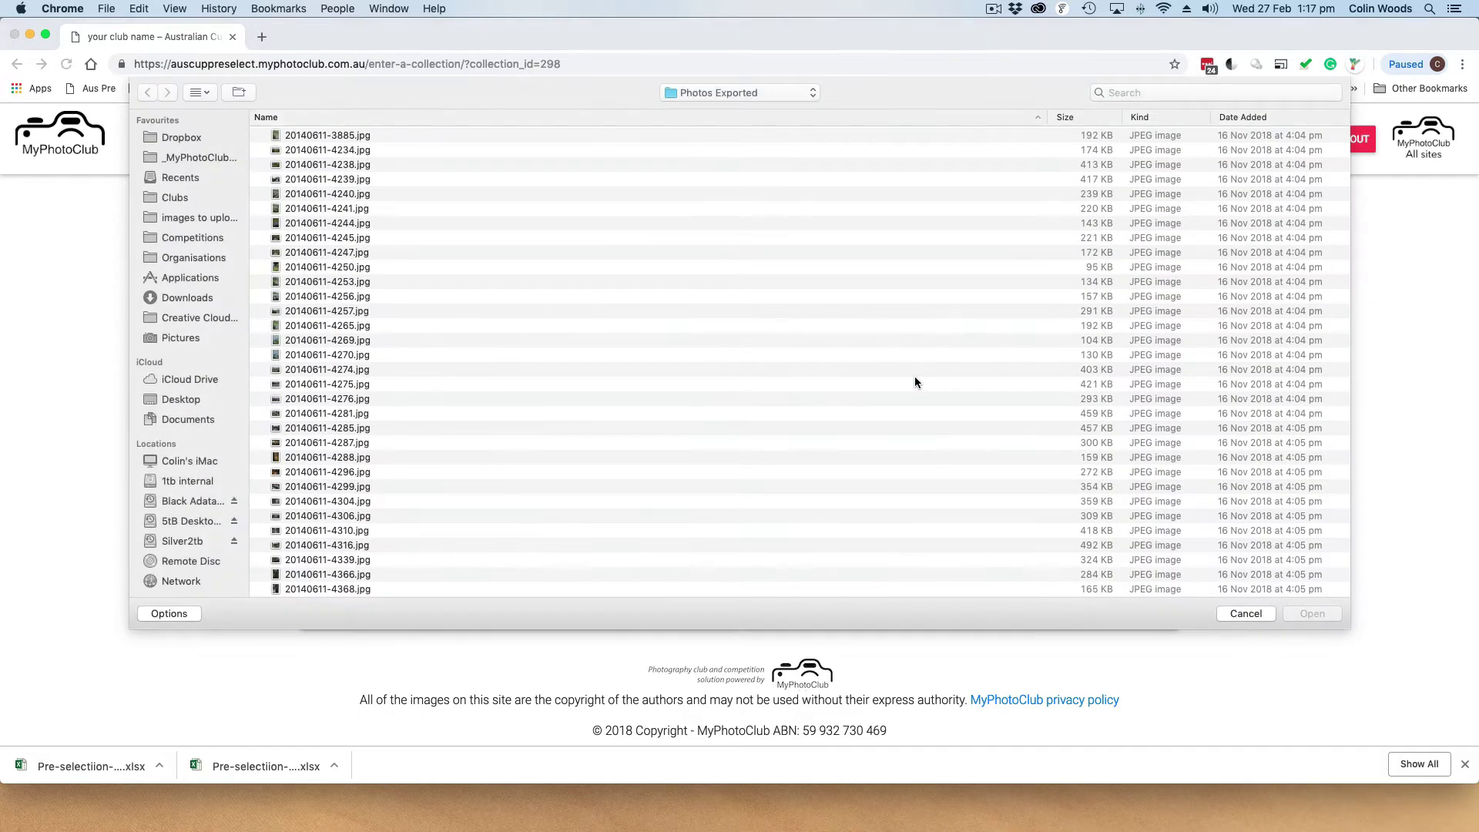
{"action": "left_click", "coordinate": [179, 401]}
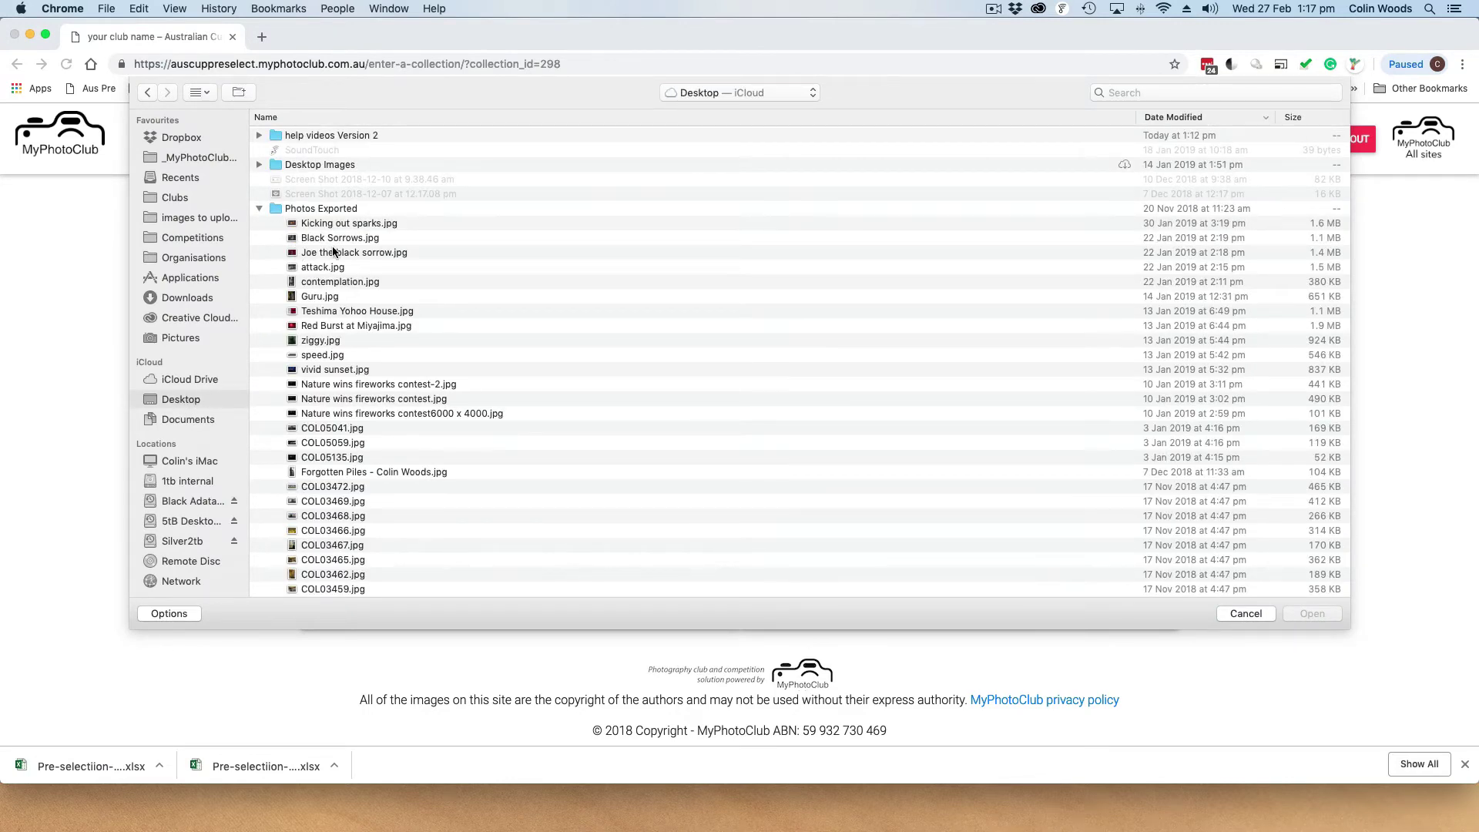
{"action": "double_click", "coordinate": [333, 252]}
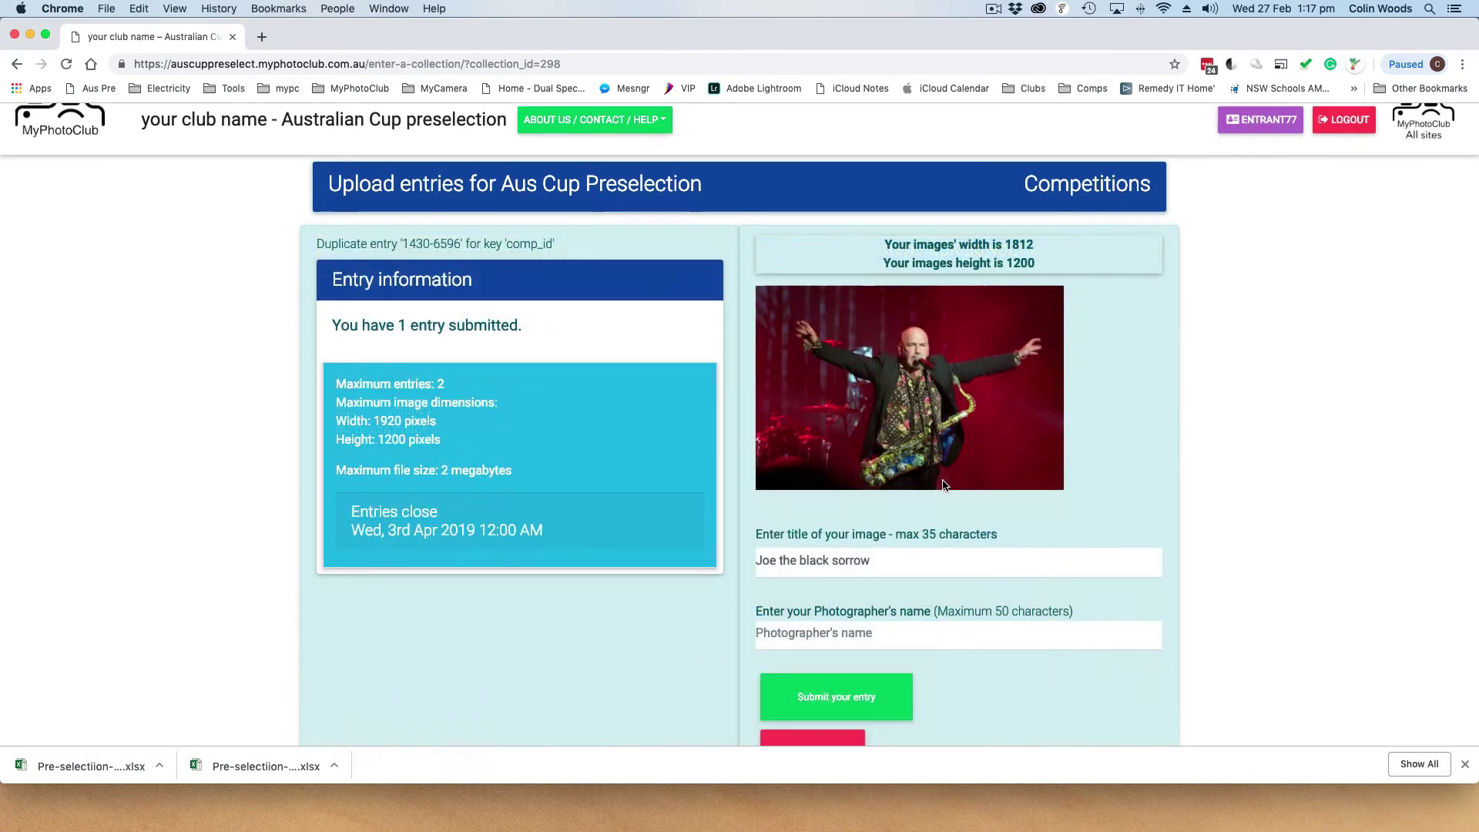
{"action": "scroll", "coordinate": [682, 394], "scroll_direction": "down", "scroll_amount": 5}
{"action": "left_click", "coordinate": [775, 394]}
{"action": "type", "text": "c"}
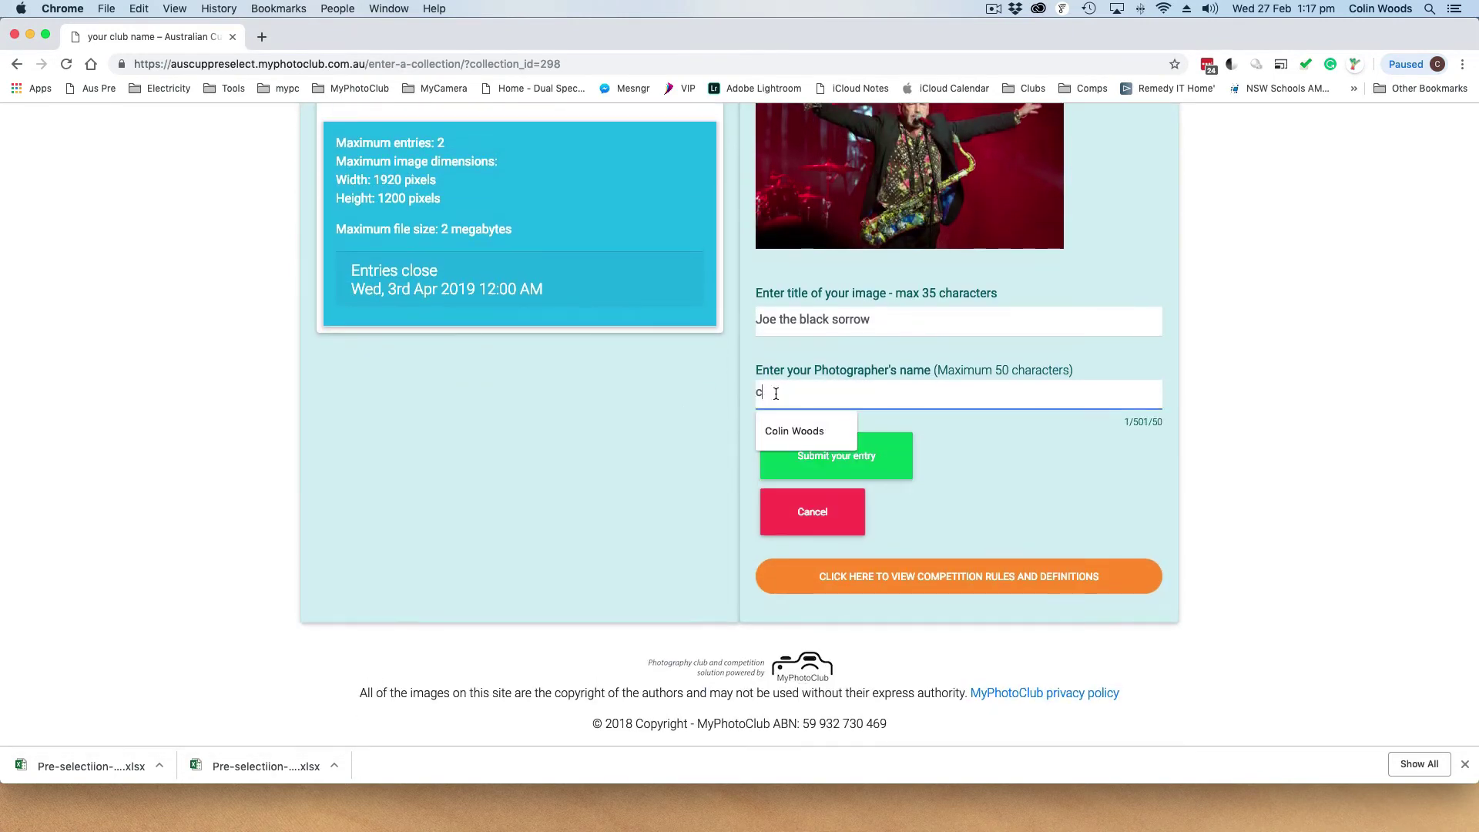
{"action": "left_click", "coordinate": [794, 430]}
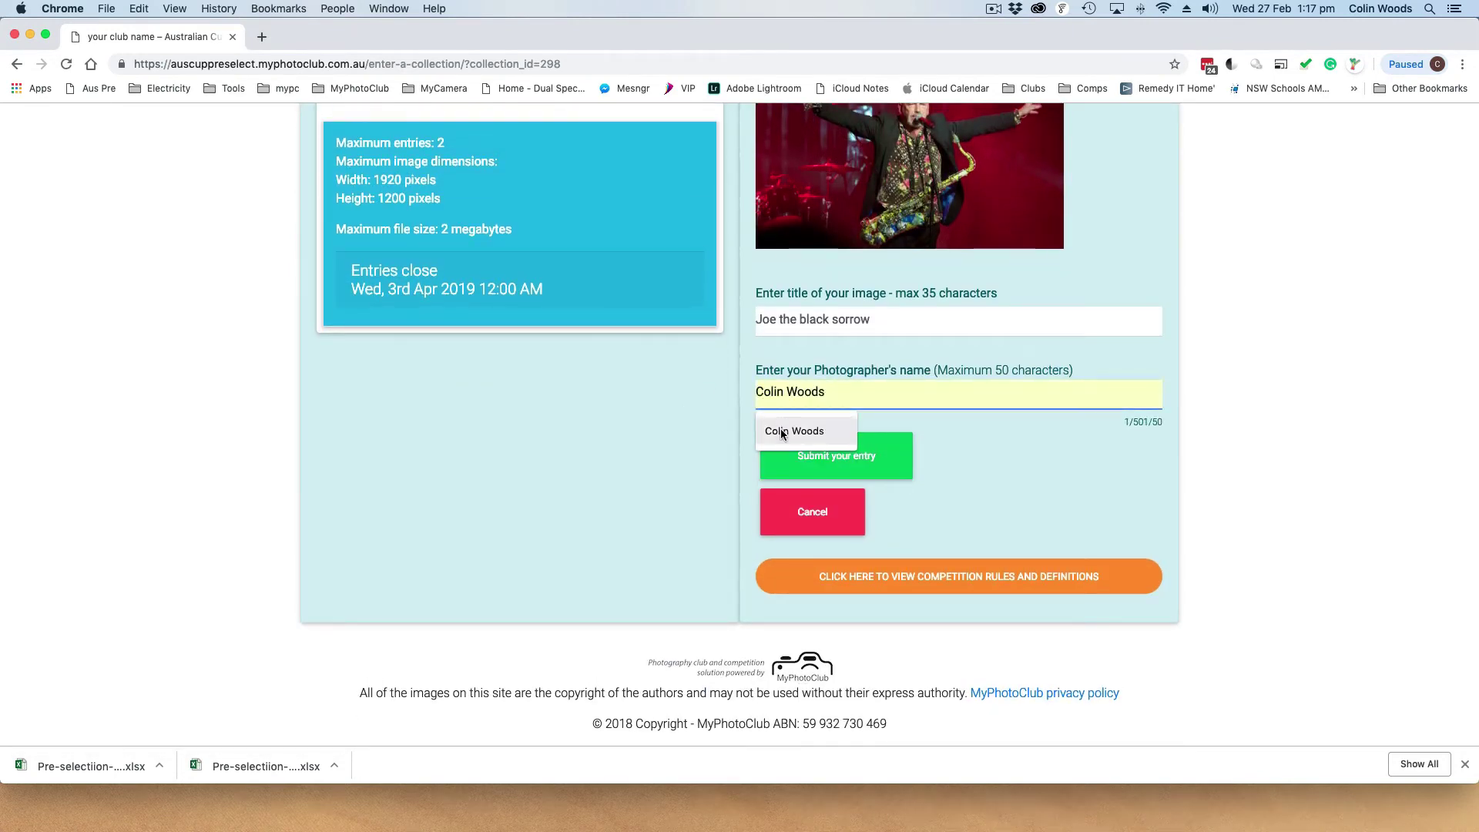
{"action": "left_click", "coordinate": [829, 459]}
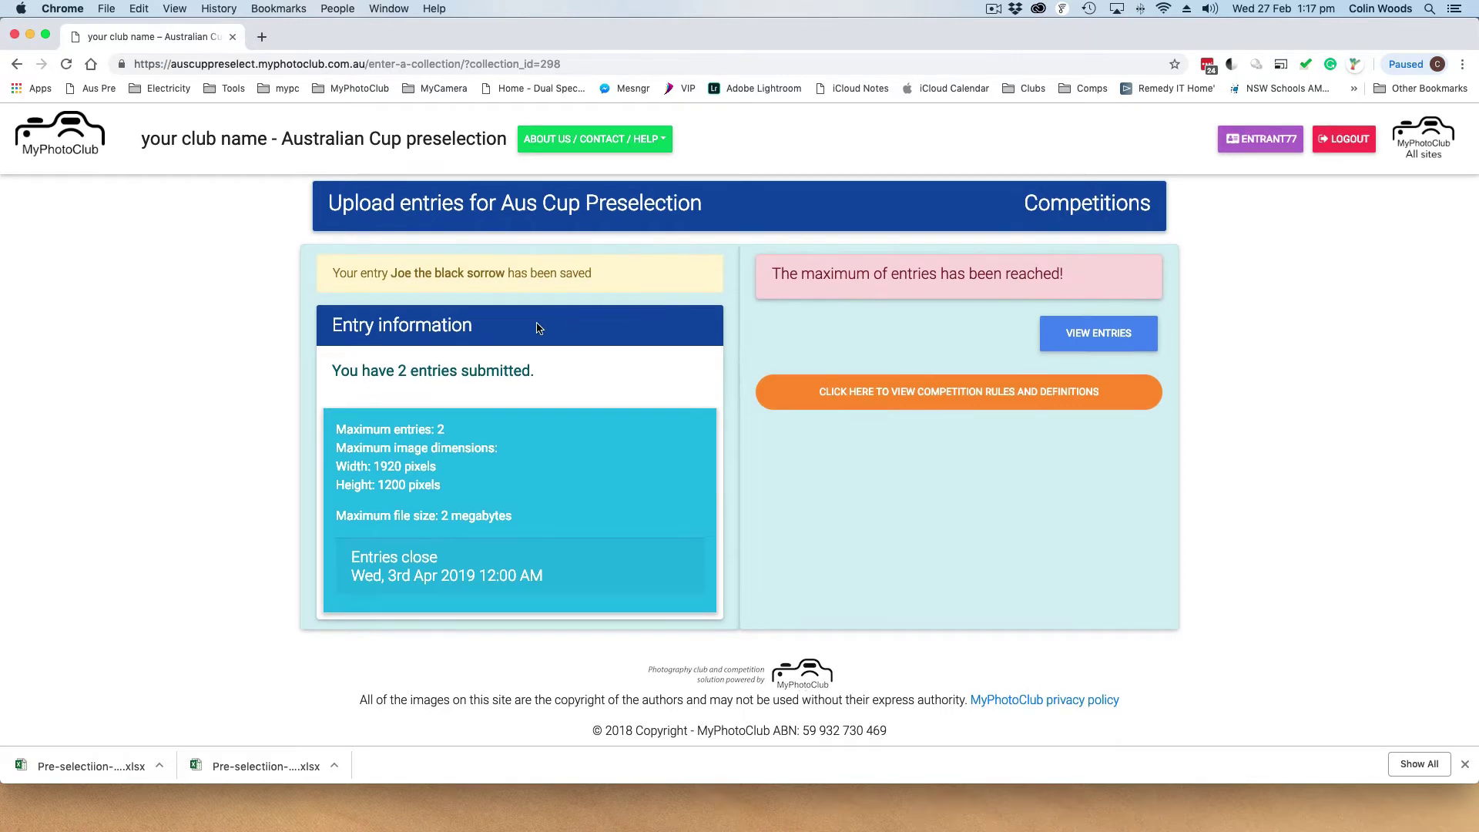
Highlight the two-entries-submitted message and the two-entry maximum line
{"action": "left_click_drag", "start_coordinate": [337, 370], "coordinate": [565, 369]}
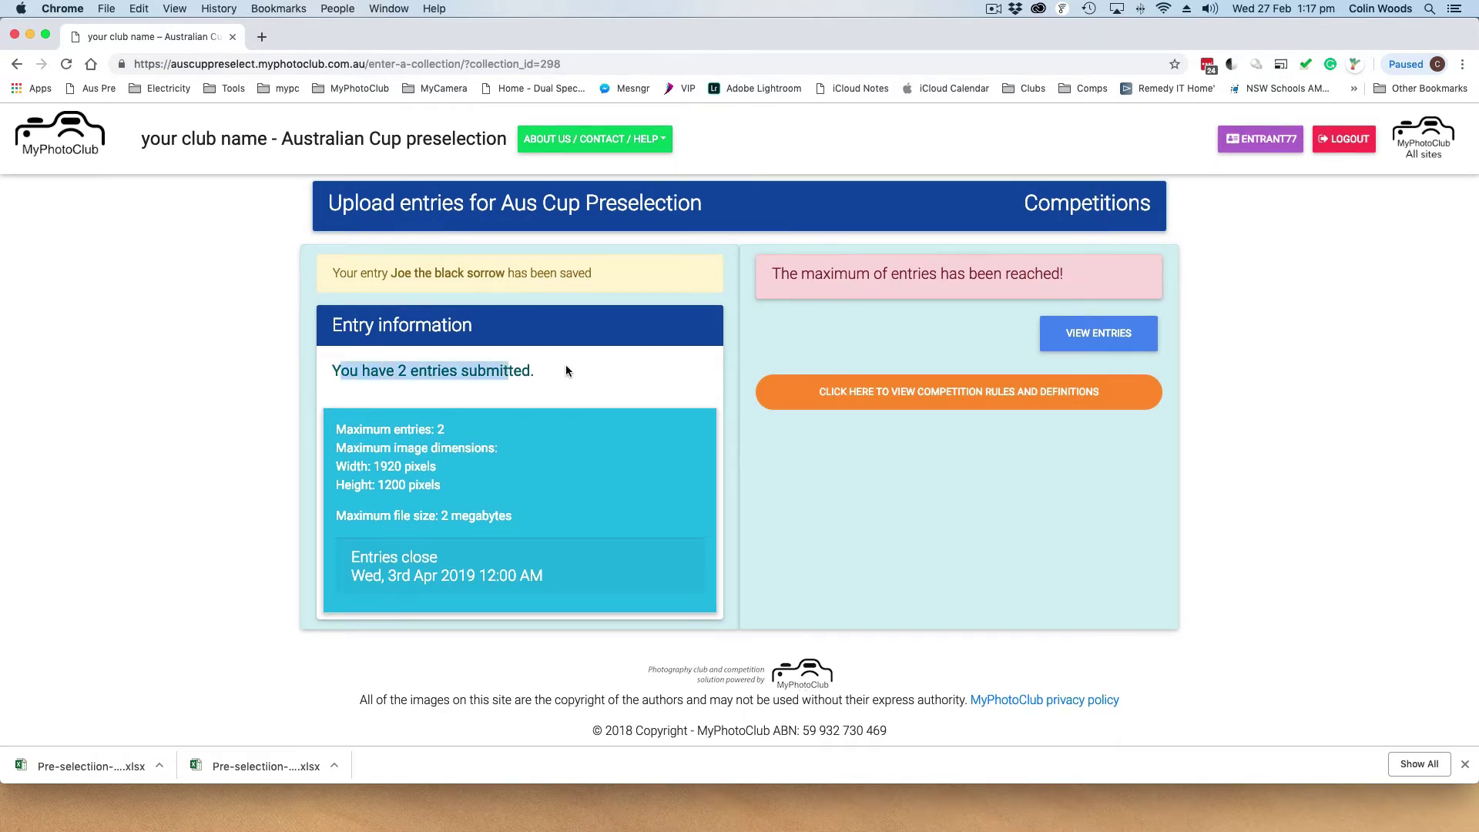
{"action": "left_click", "coordinate": [565, 369]}
{"action": "left_click_drag", "start_coordinate": [334, 436], "coordinate": [477, 428]}
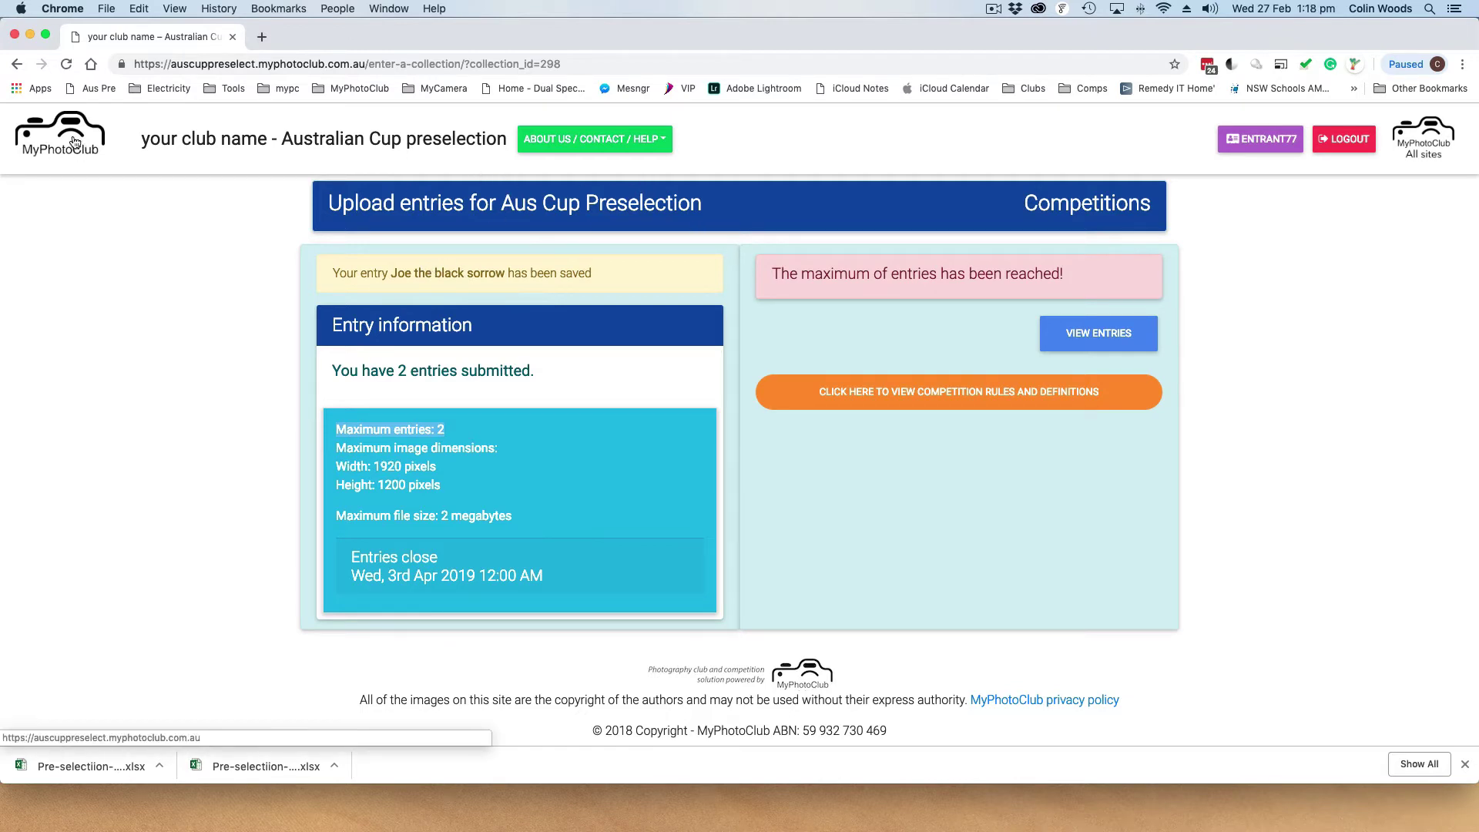
Stop the recording and bring up the club Management options on the home page
{"action": "left_click", "coordinate": [993, 9]}
{"action": "left_click", "coordinate": [1016, 41]}
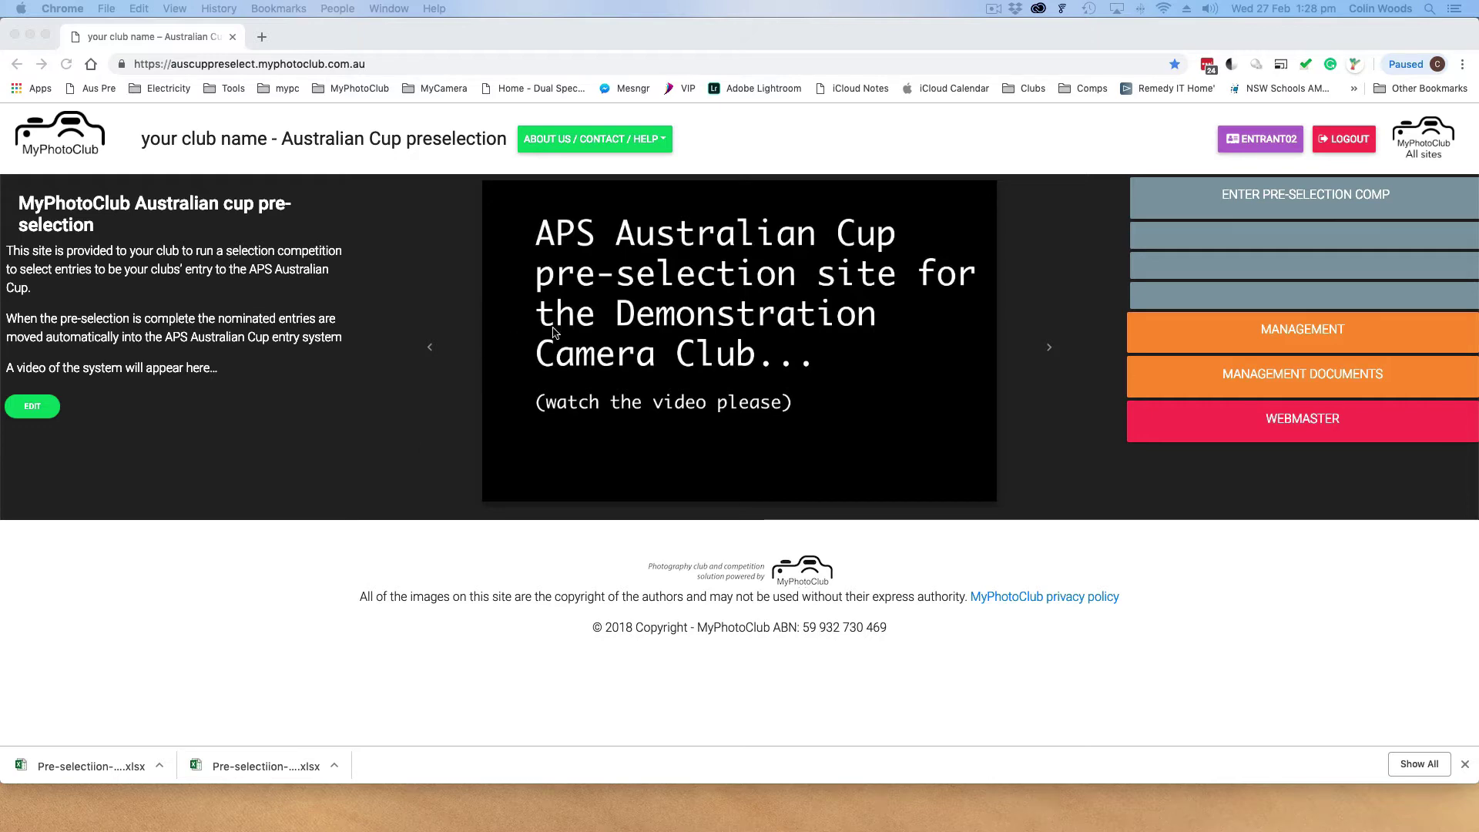
{"action": "left_click", "coordinate": [1300, 339]}
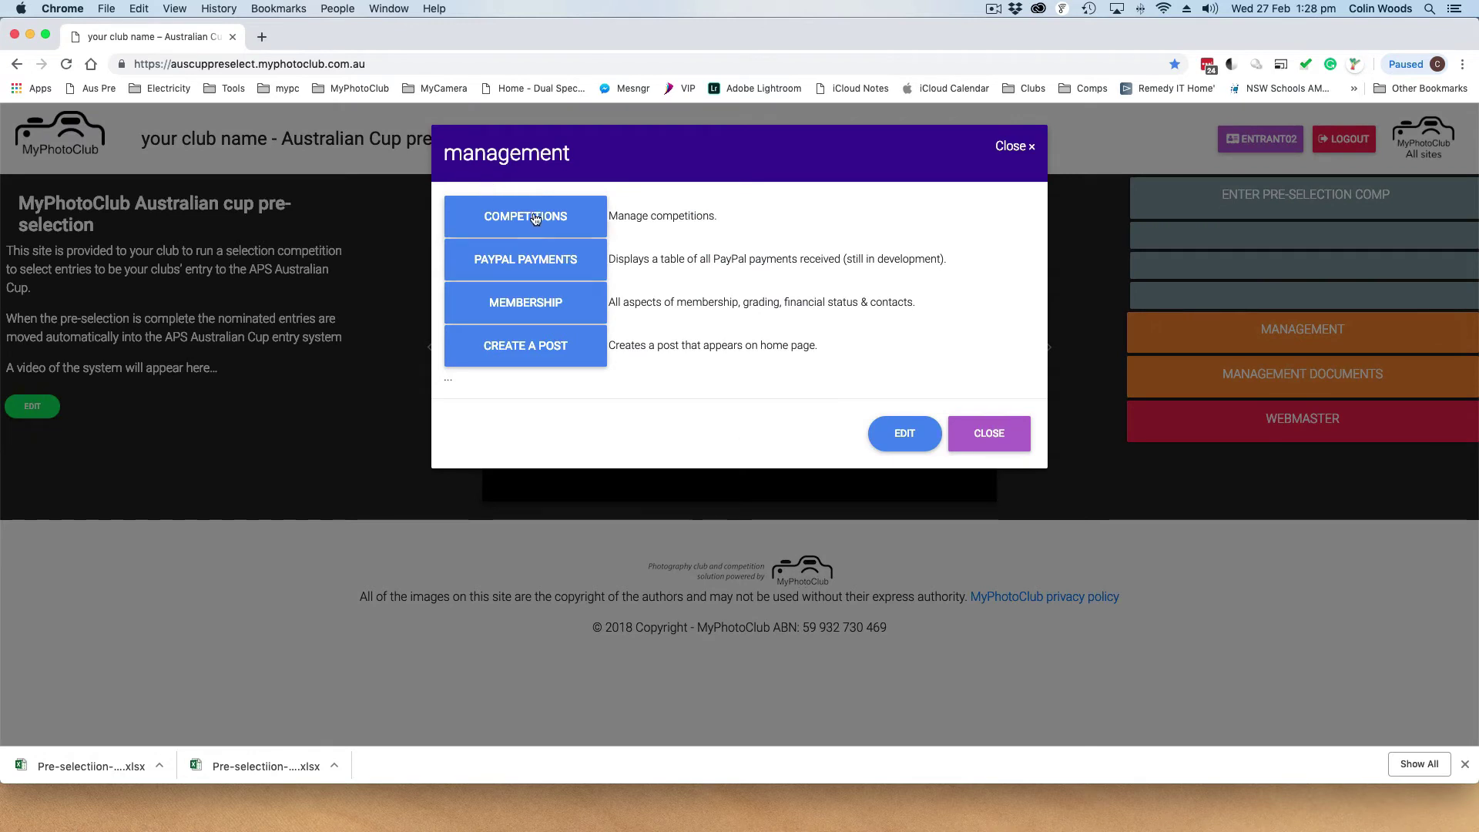
Under Competitions, note the 75-entry count and view the Aus Cup Preselection entries
{"action": "left_click", "coordinate": [537, 217]}
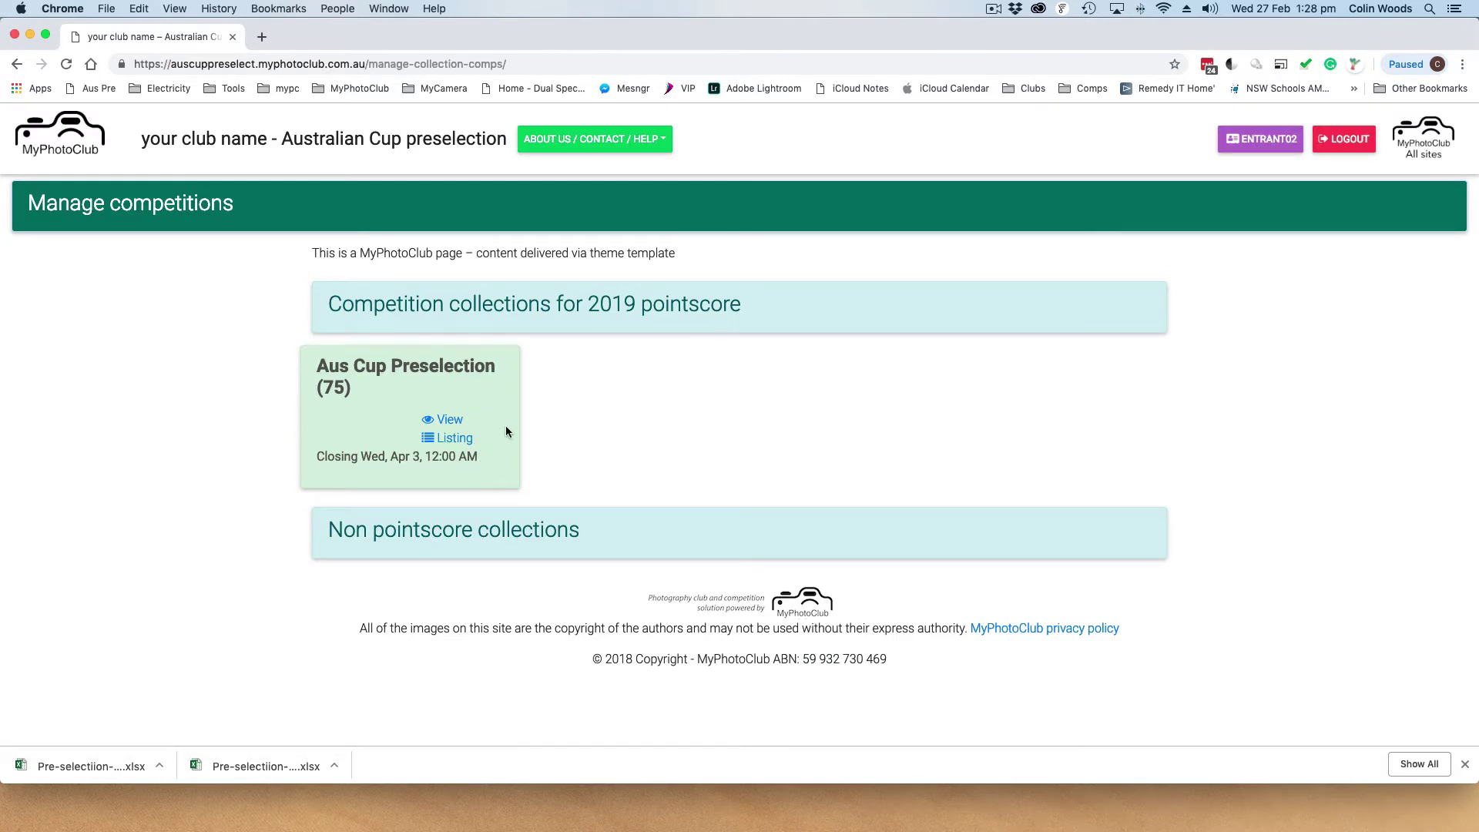
{"action": "double_click", "coordinate": [333, 388]}
{"action": "left_click", "coordinate": [404, 380]}
{"action": "left_click", "coordinate": [451, 421]}
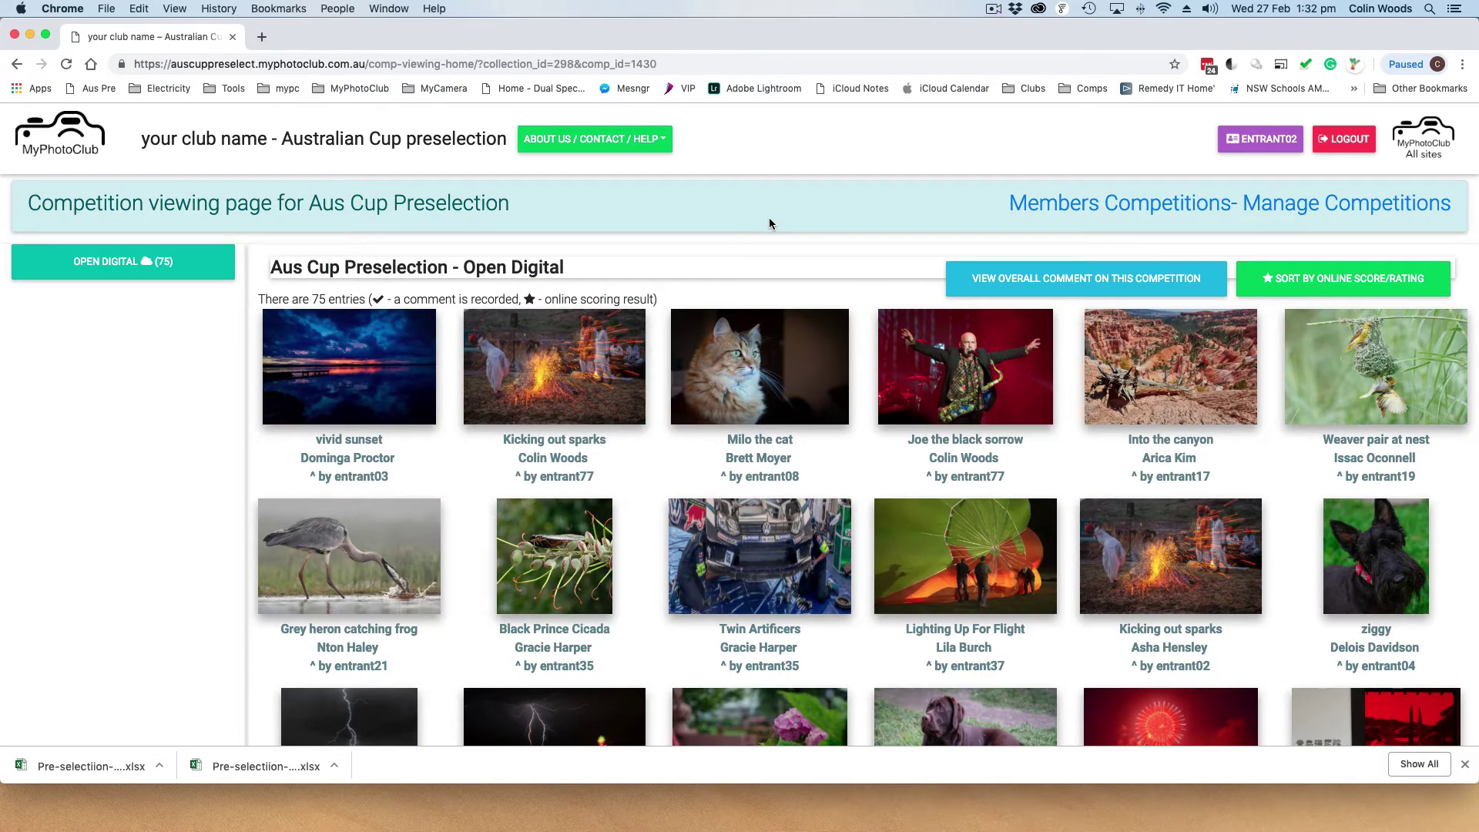
Scroll the entries grid, note a photographer's name, and open the vivid sunset thumbnail
{"action": "scroll", "coordinate": [769, 224], "scroll_direction": "down", "scroll_amount": 5}
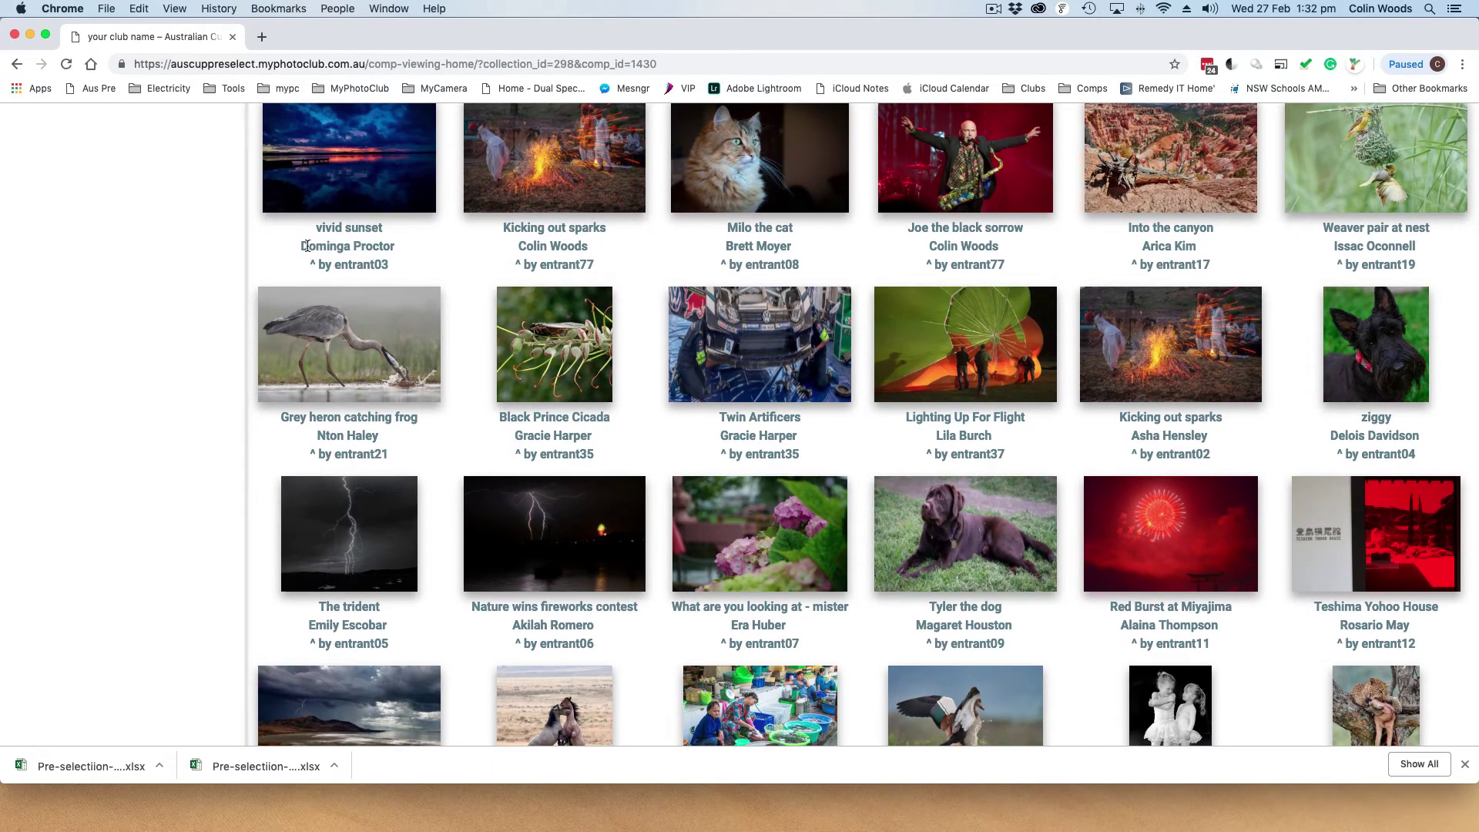
{"action": "left_click_drag", "start_coordinate": [312, 248], "coordinate": [382, 248]}
{"action": "left_click", "coordinate": [354, 264]}
{"action": "scroll", "coordinate": [429, 259], "scroll_direction": "up", "scroll_amount": 3}
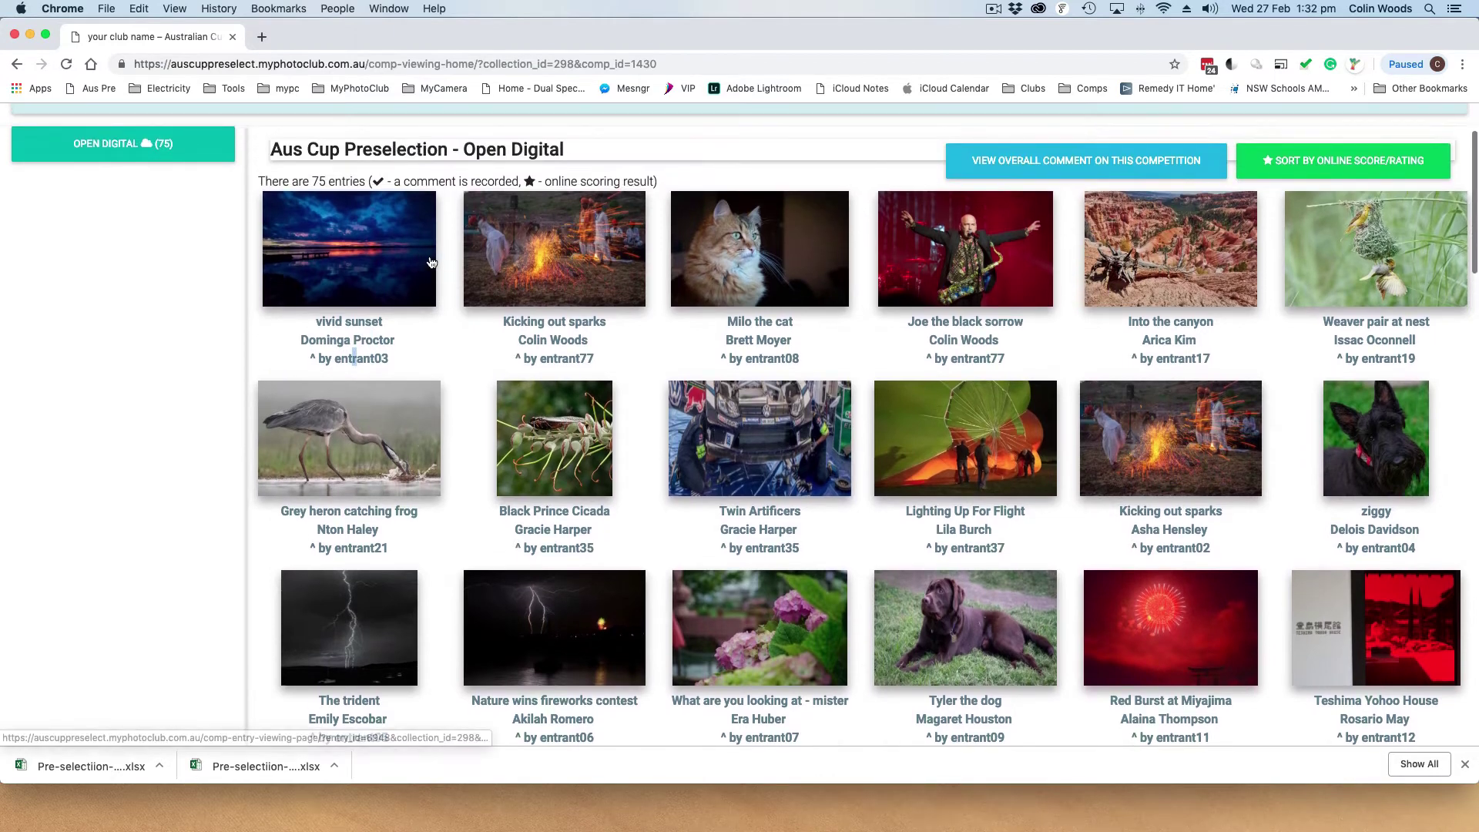
{"action": "scroll", "coordinate": [431, 263], "scroll_direction": "down", "scroll_amount": 3}
{"action": "scroll", "coordinate": [497, 253], "scroll_direction": "up", "scroll_amount": 6}
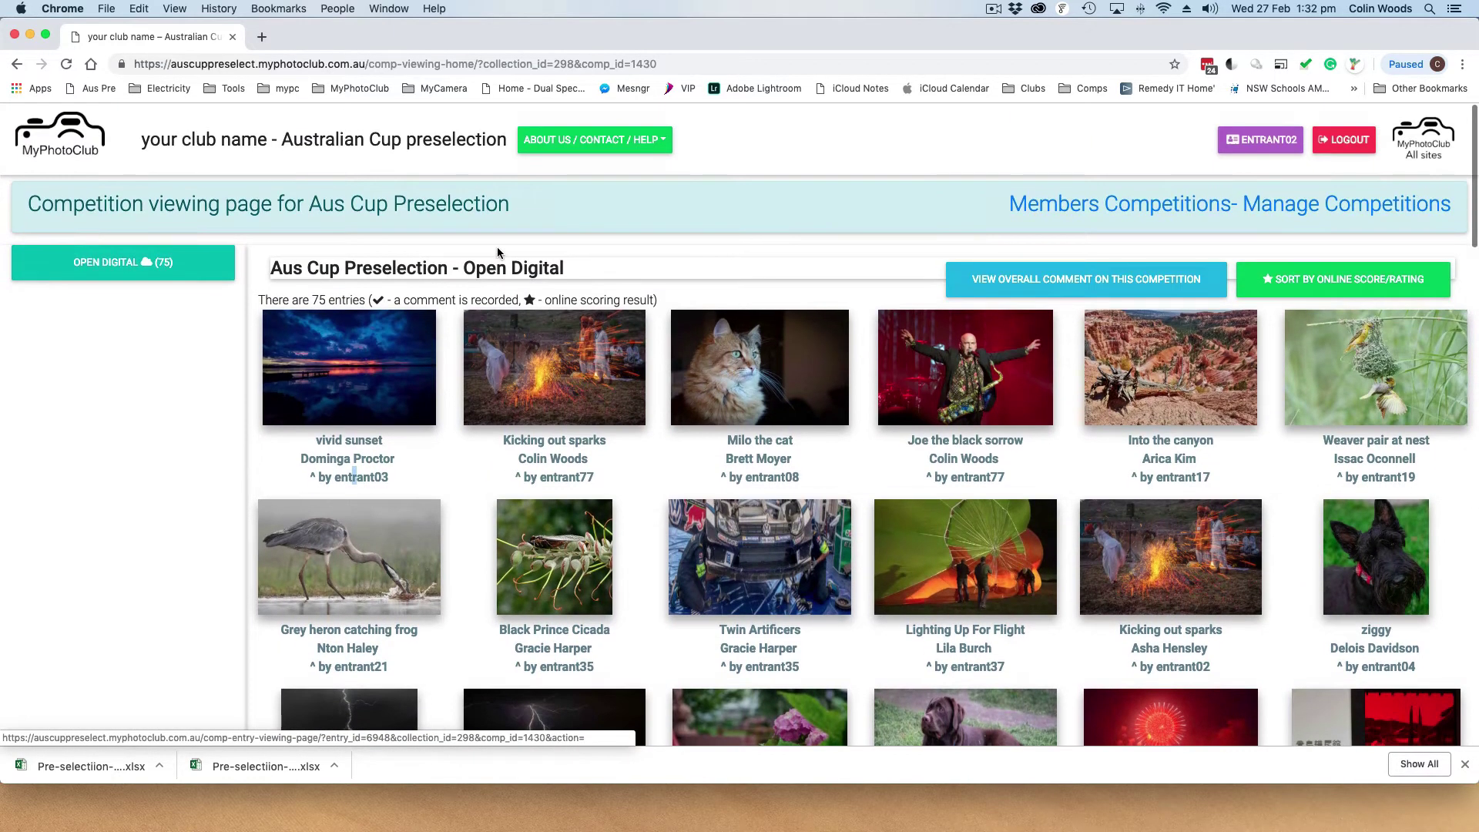
{"action": "left_click", "coordinate": [346, 379]}
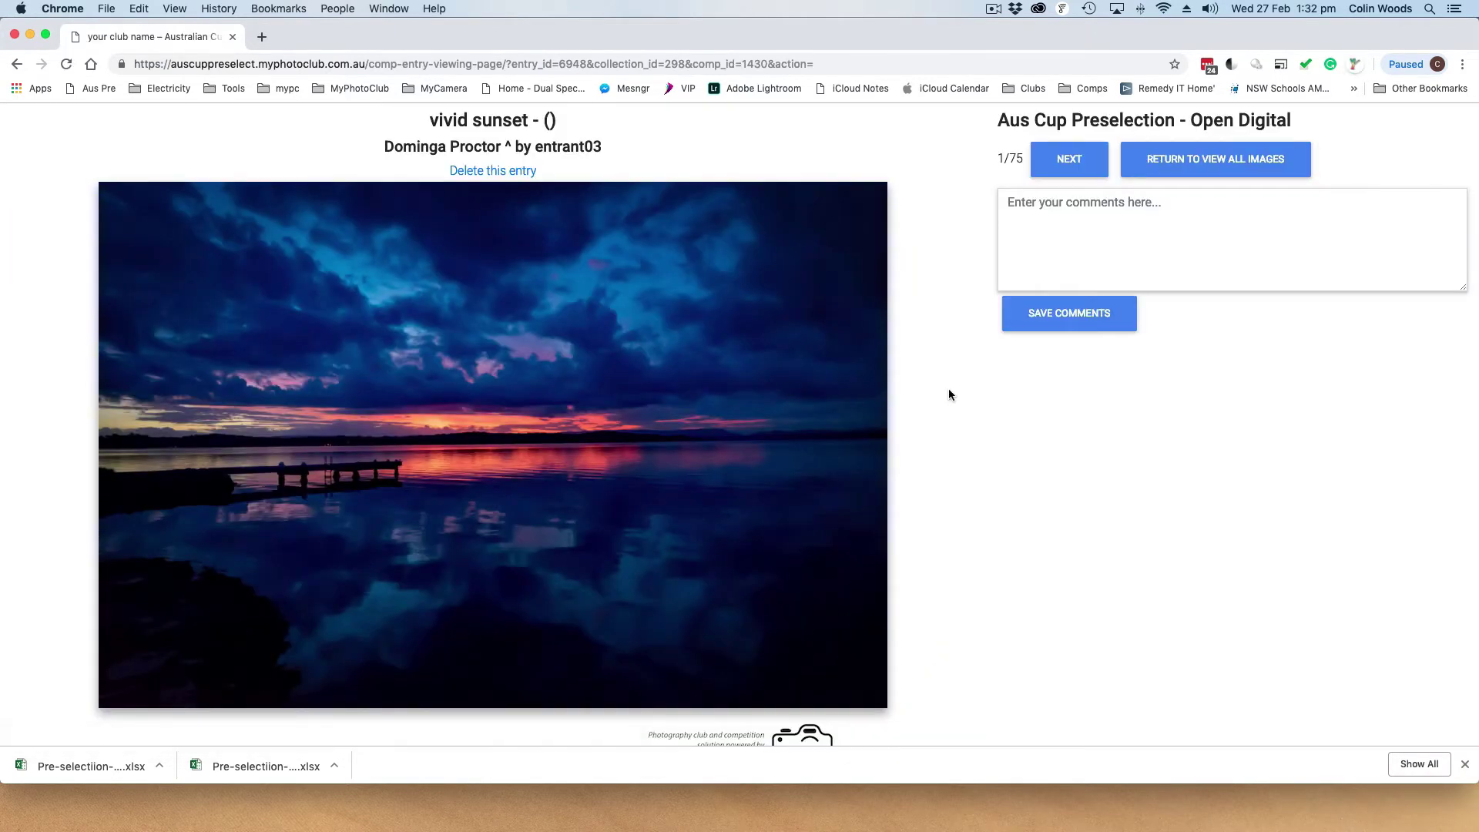
Step to the next entry, scroll through it, and pause the recording
{"action": "left_click", "coordinate": [1077, 162]}
{"action": "scroll", "coordinate": [966, 414], "scroll_direction": "down", "scroll_amount": 1}
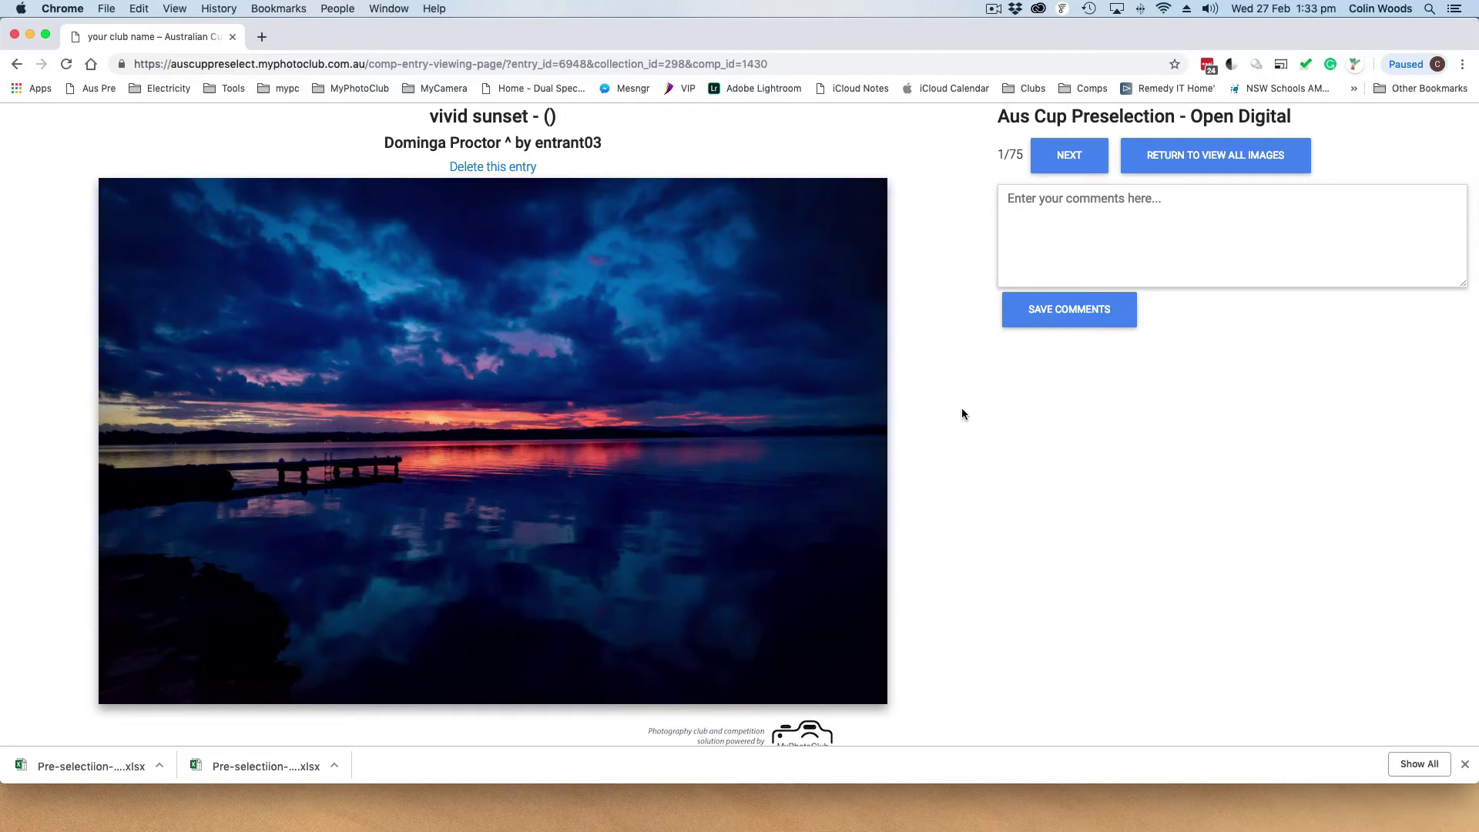
{"action": "left_click", "coordinate": [993, 8]}
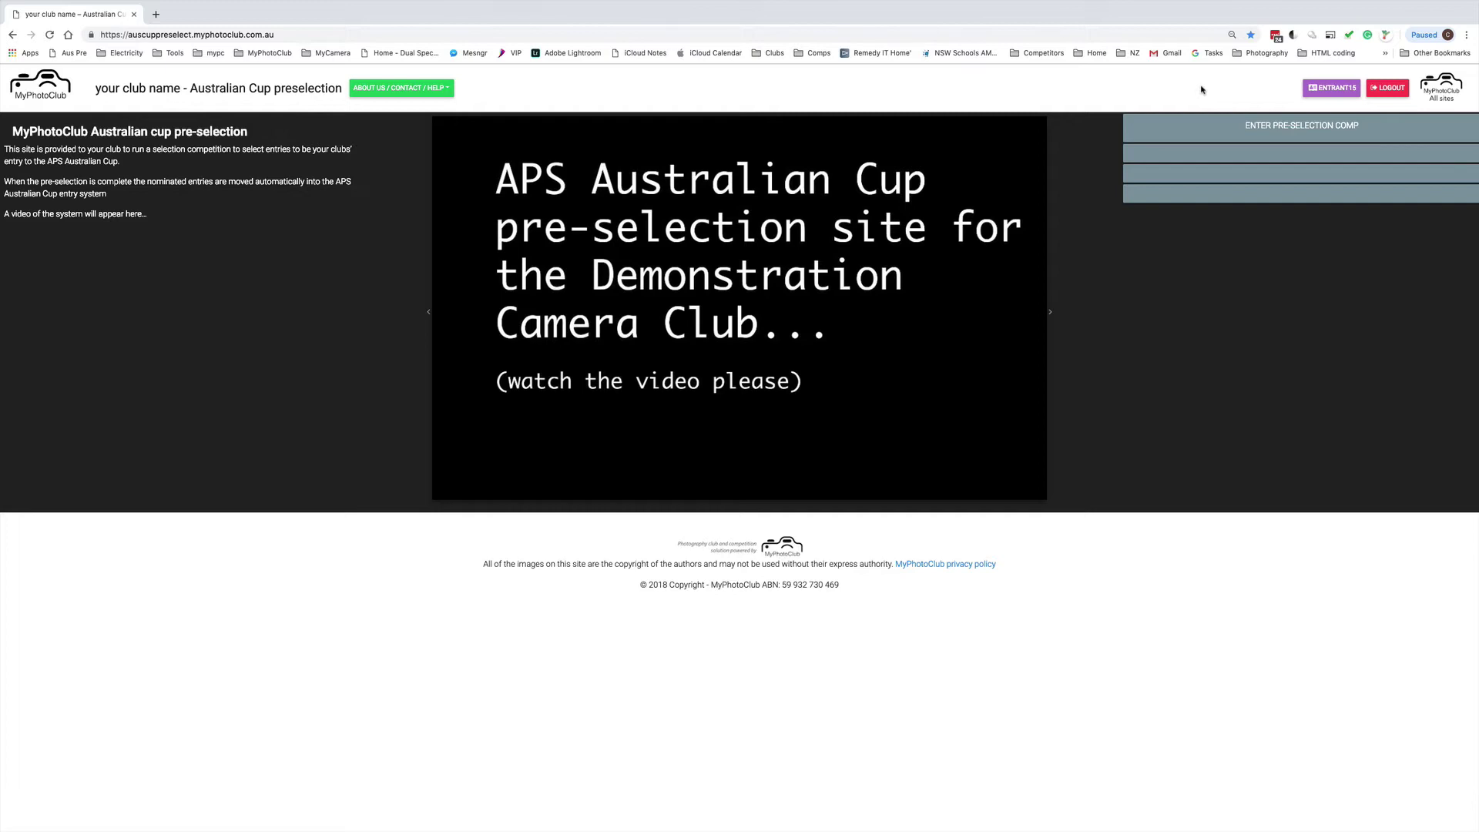
Go to the pre-selection competitions list and open online scoring for Aus Cup Preselection
{"action": "left_click", "coordinate": [1277, 127]}
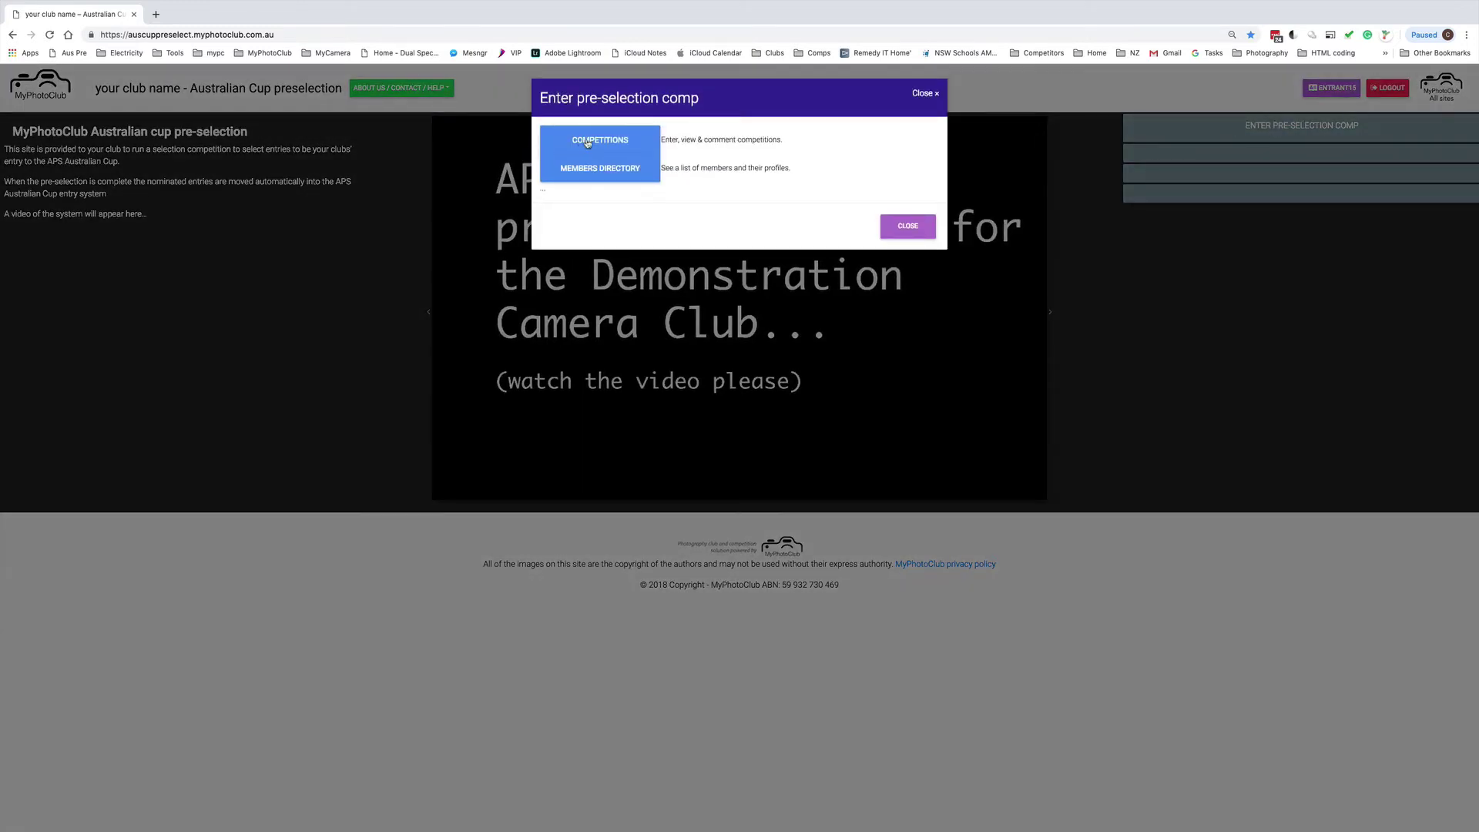
{"action": "left_click", "coordinate": [607, 144]}
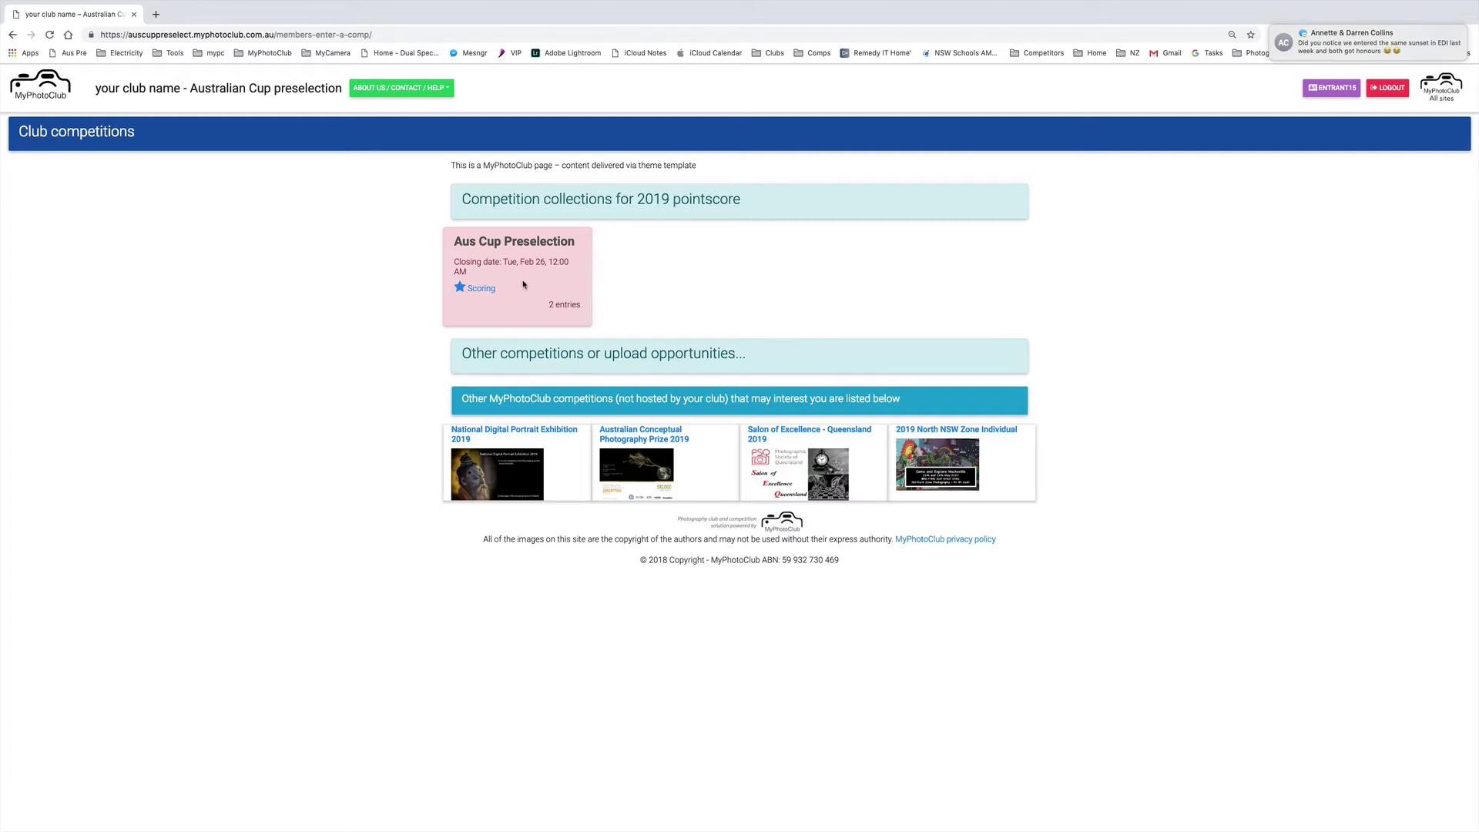
{"action": "left_click_drag", "start_coordinate": [547, 305], "coordinate": [580, 302]}
{"action": "left_click", "coordinate": [580, 288]}
{"action": "left_click", "coordinate": [478, 289]}
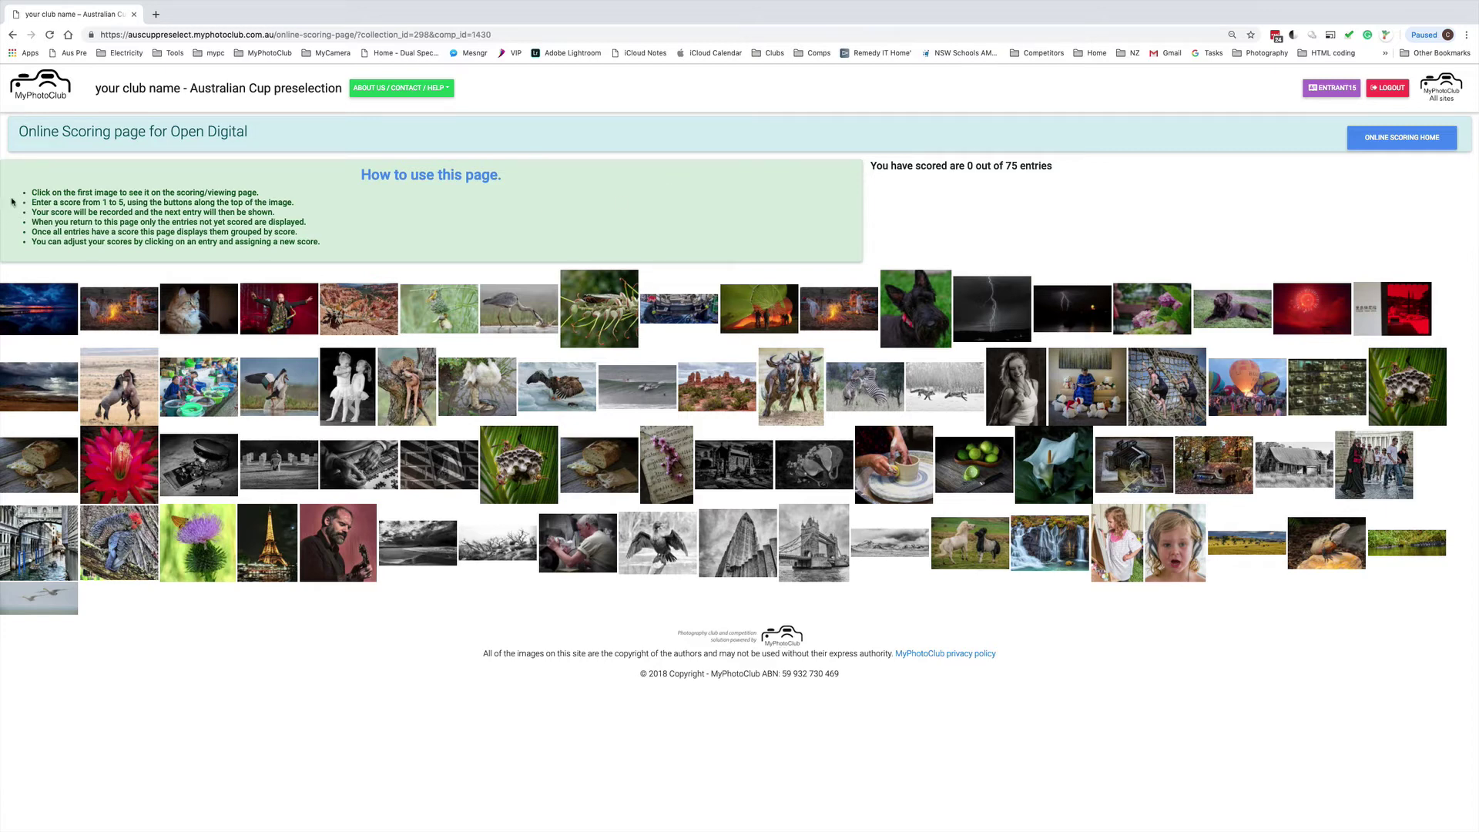
Review the how-to-use scoring instructions, then open the first entry, vivid sunset
{"action": "left_click_drag", "start_coordinate": [30, 191], "coordinate": [33, 262]}
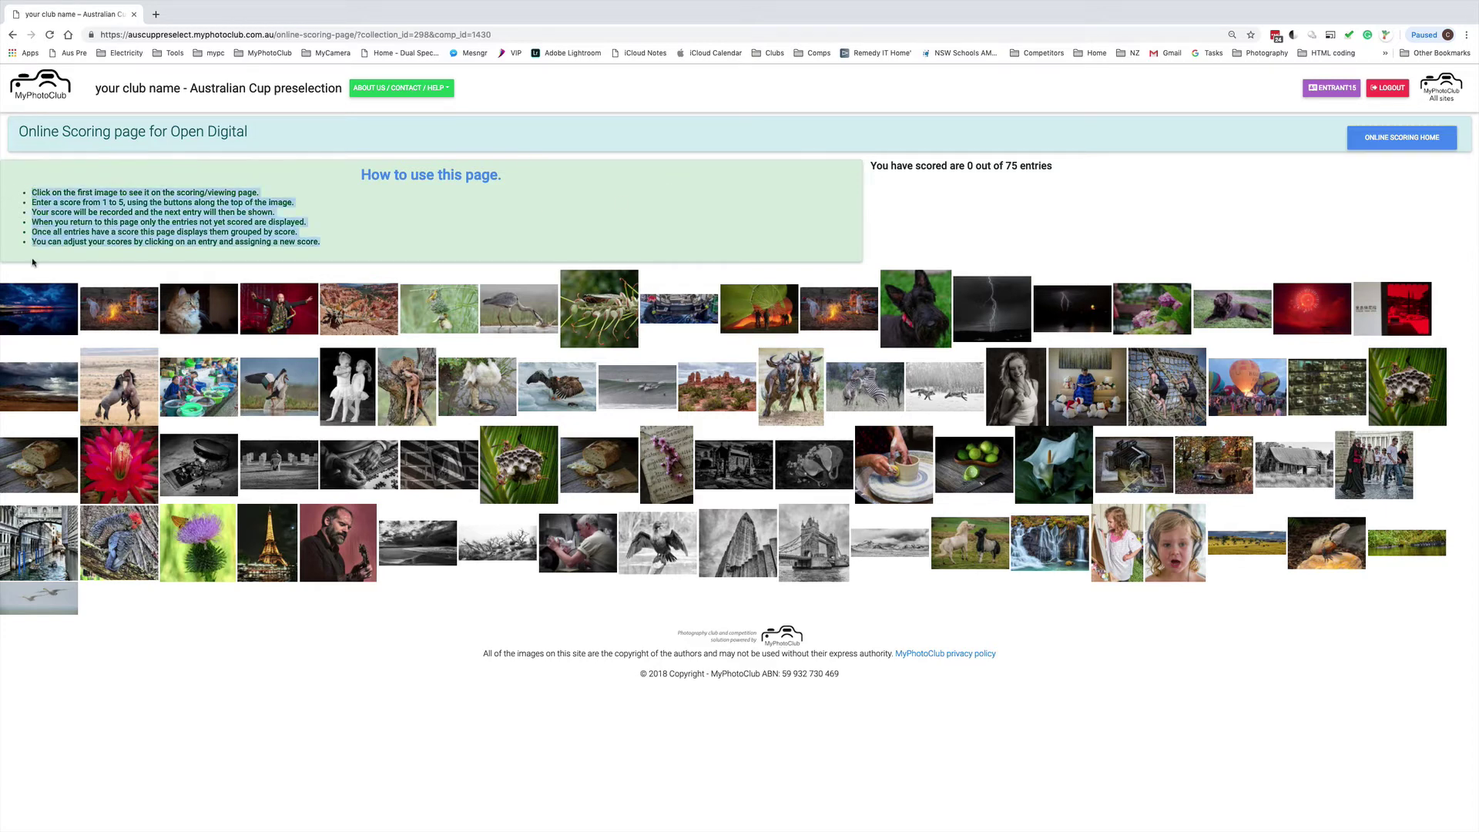
{"action": "left_click", "coordinate": [370, 226]}
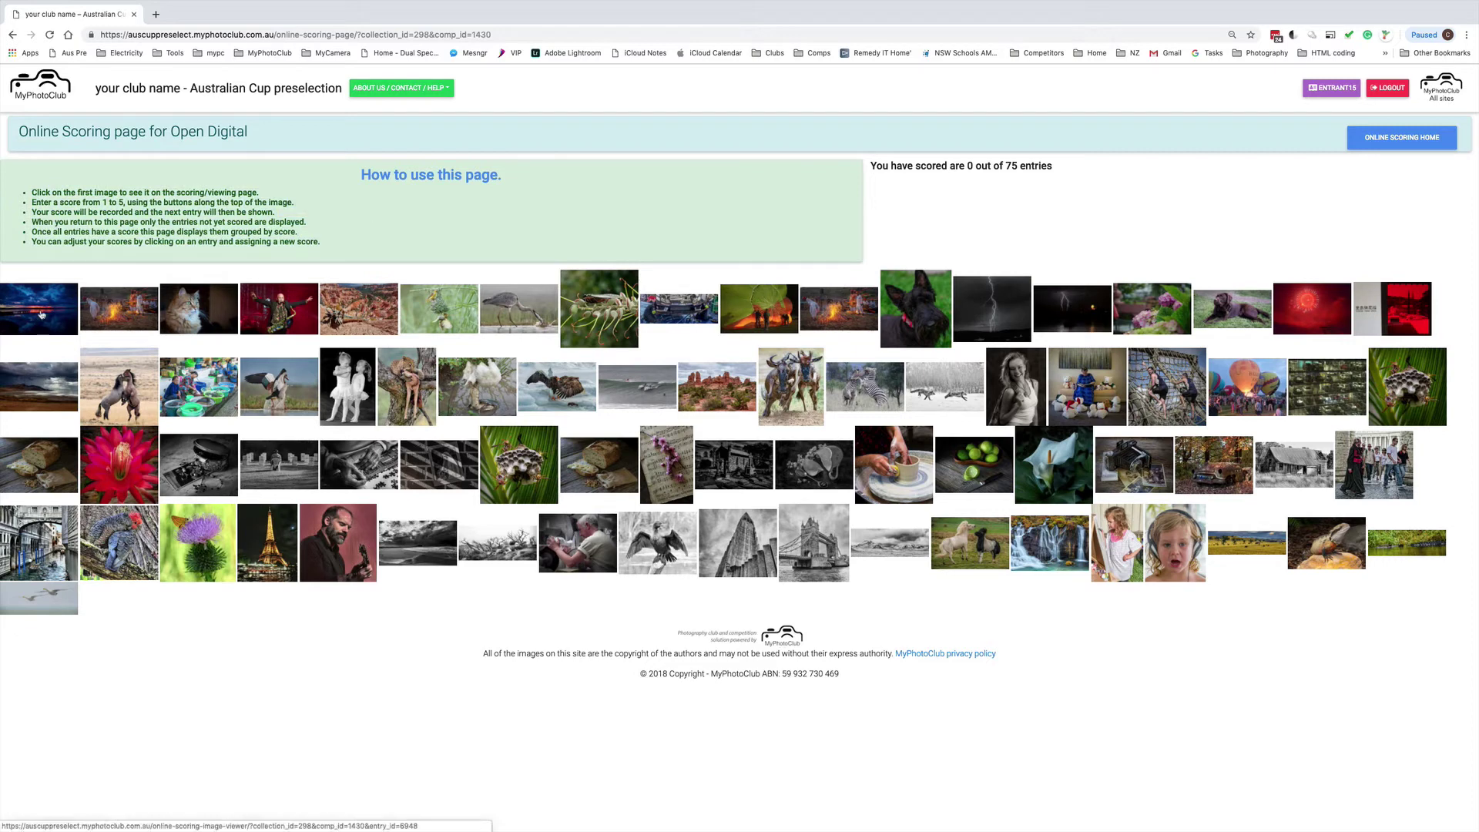
{"action": "left_click", "coordinate": [42, 315]}
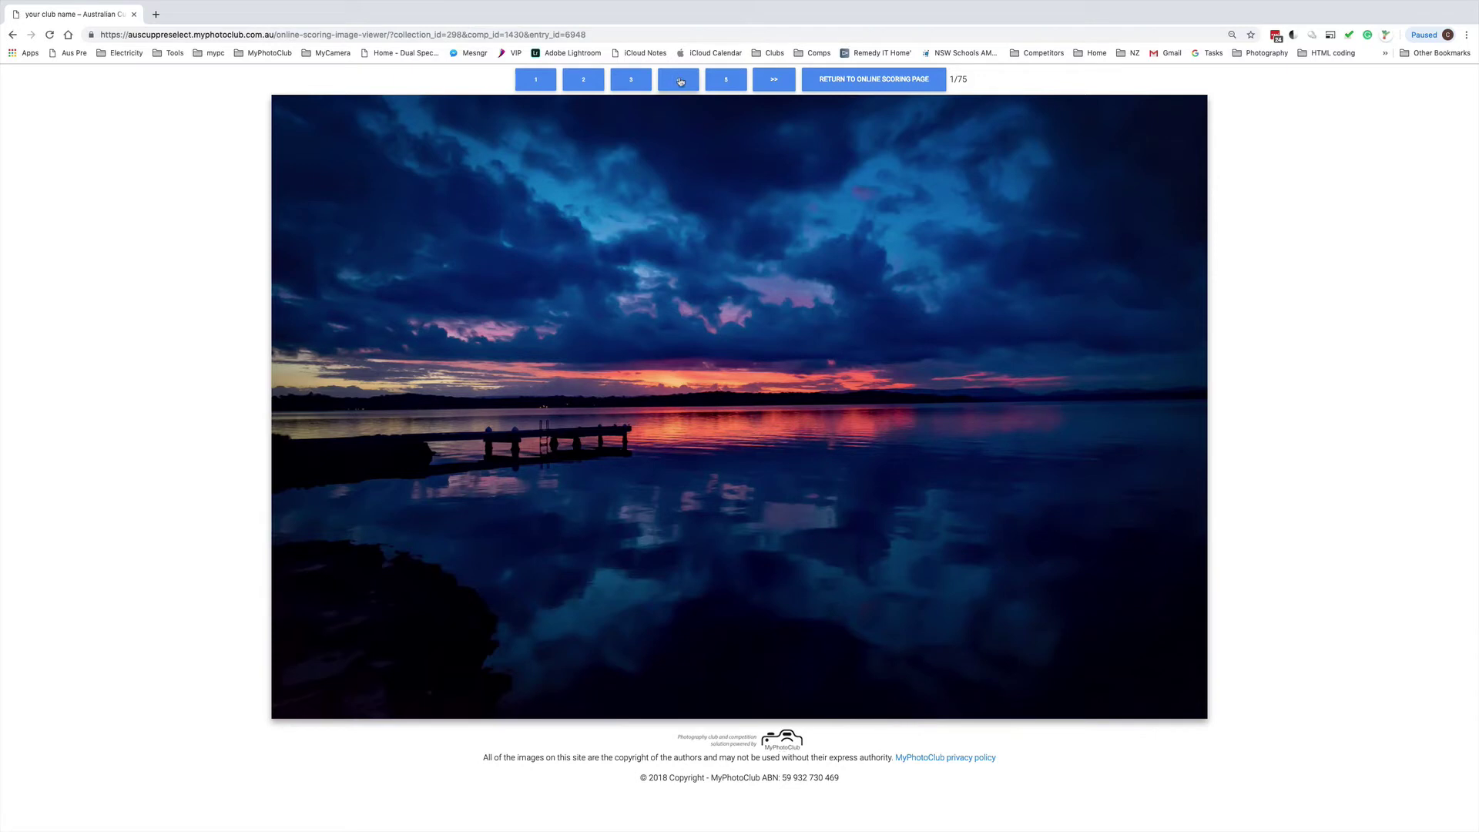
Score the entries: vivid sunset 4, cat photo 4, canyon photo 3, moving between entries
{"action": "left_click", "coordinate": [680, 80]}
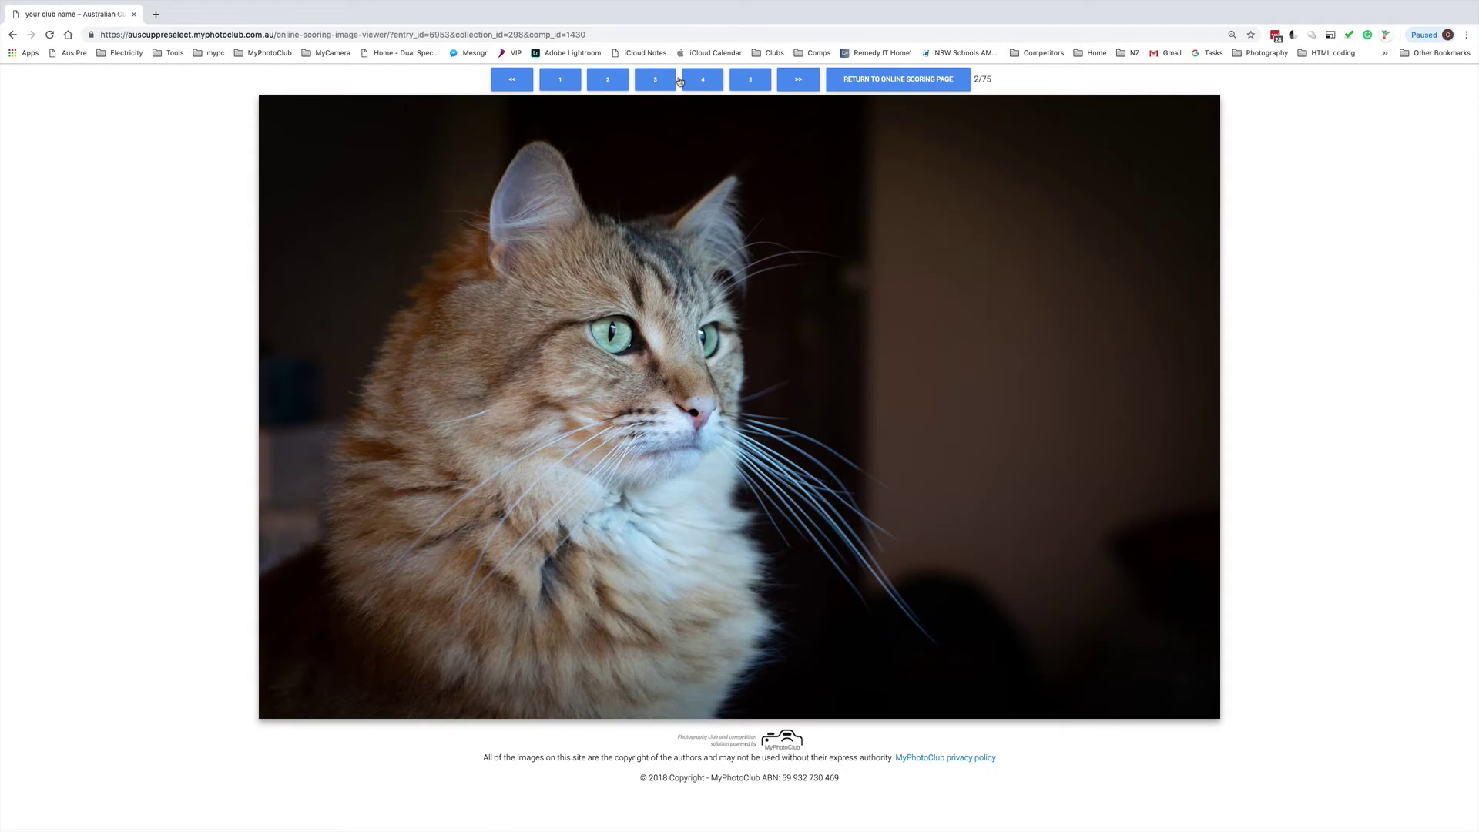
{"action": "left_click", "coordinate": [514, 80]}
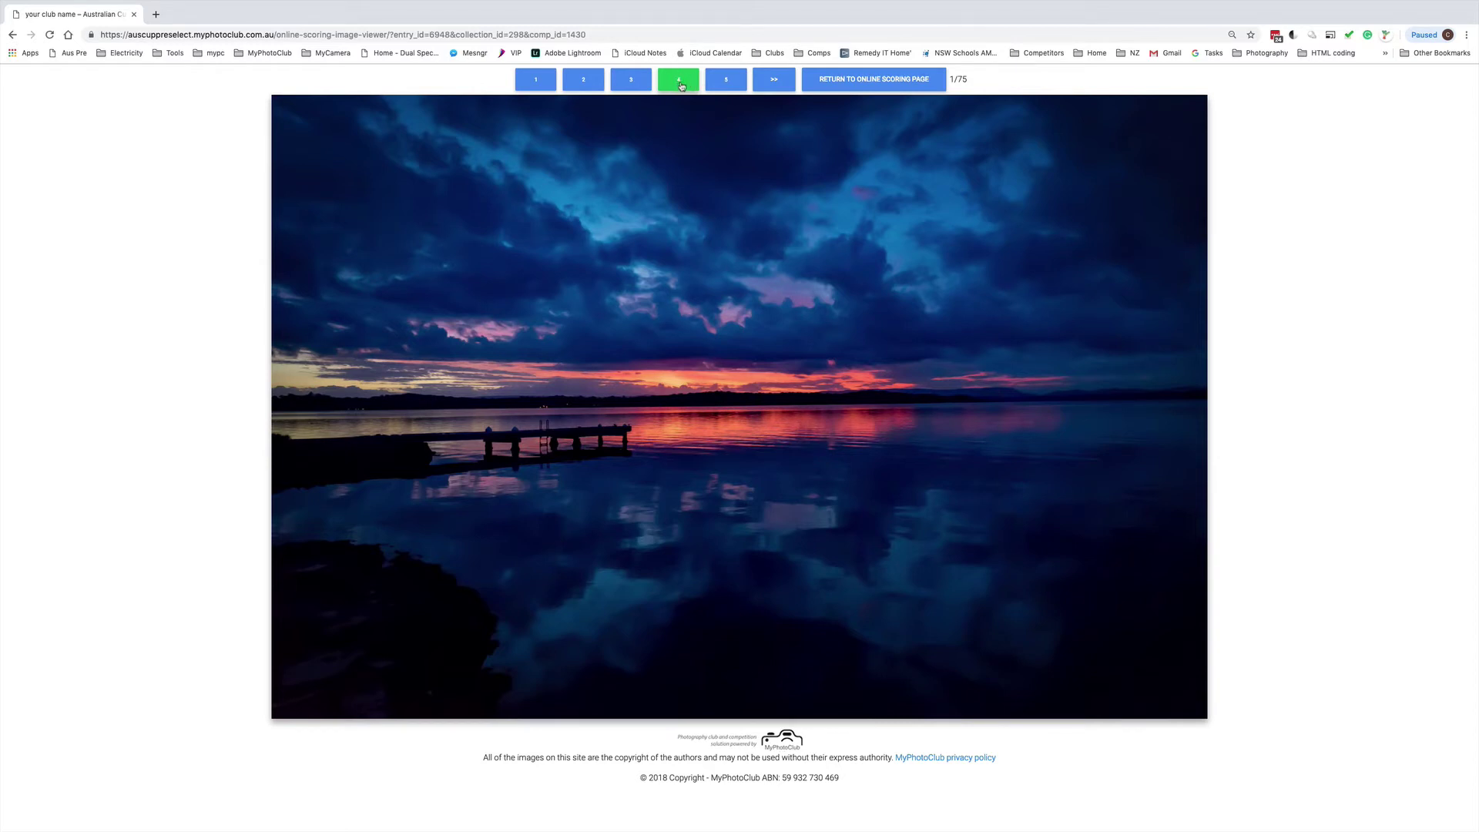
{"action": "left_click", "coordinate": [775, 83]}
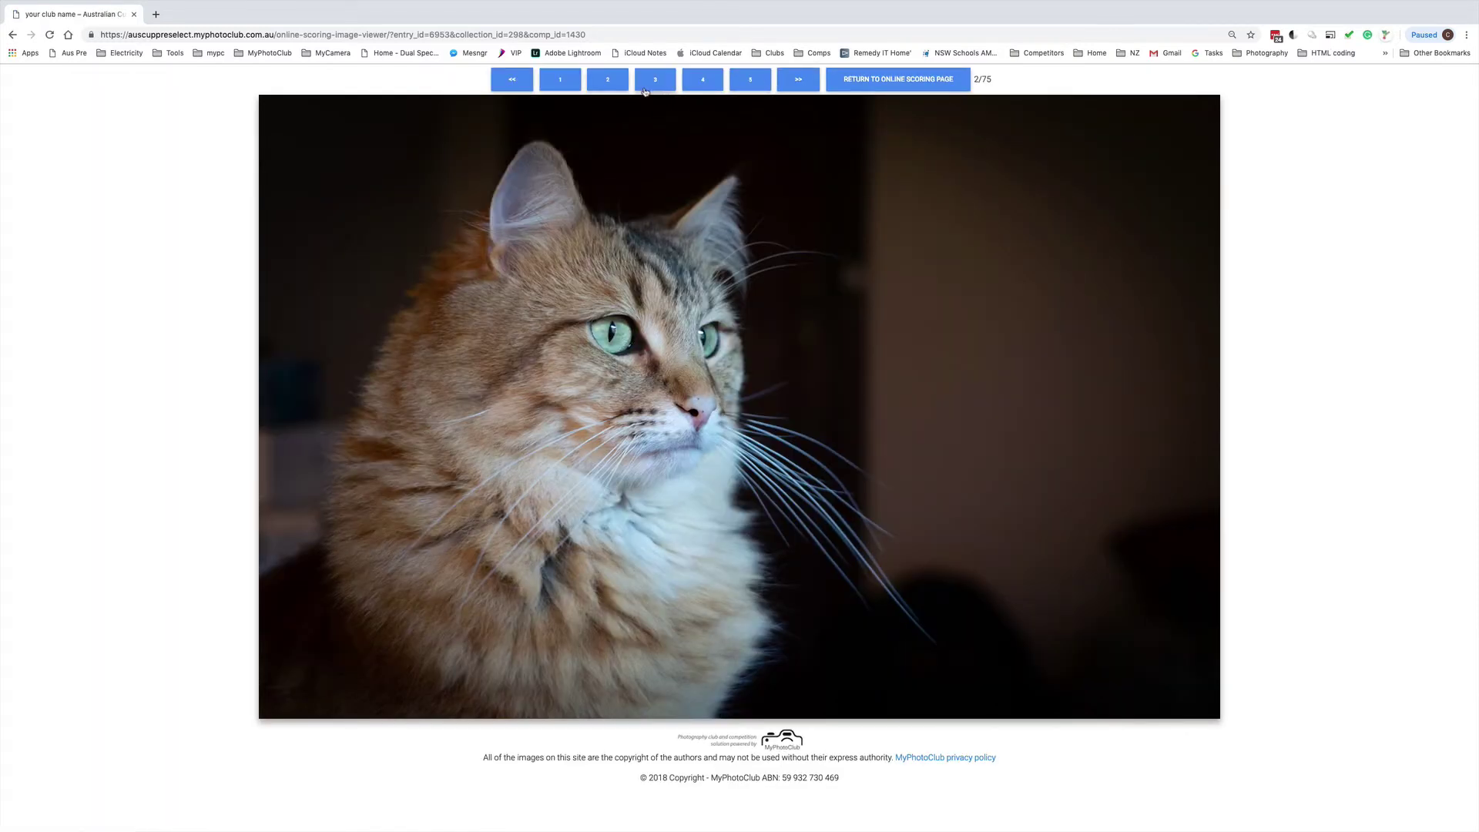
{"action": "left_click", "coordinate": [693, 81]}
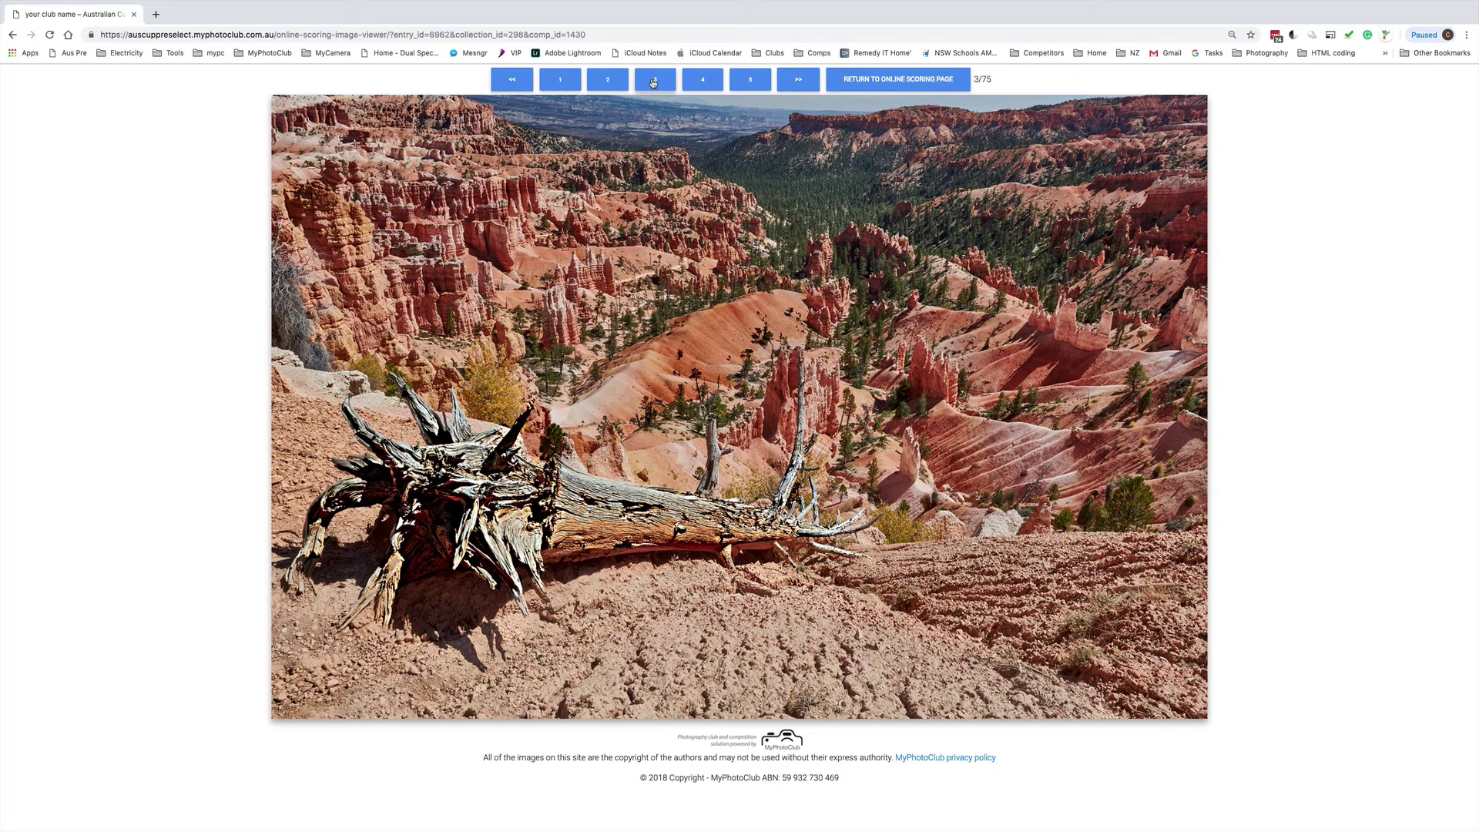
{"action": "left_click", "coordinate": [652, 82]}
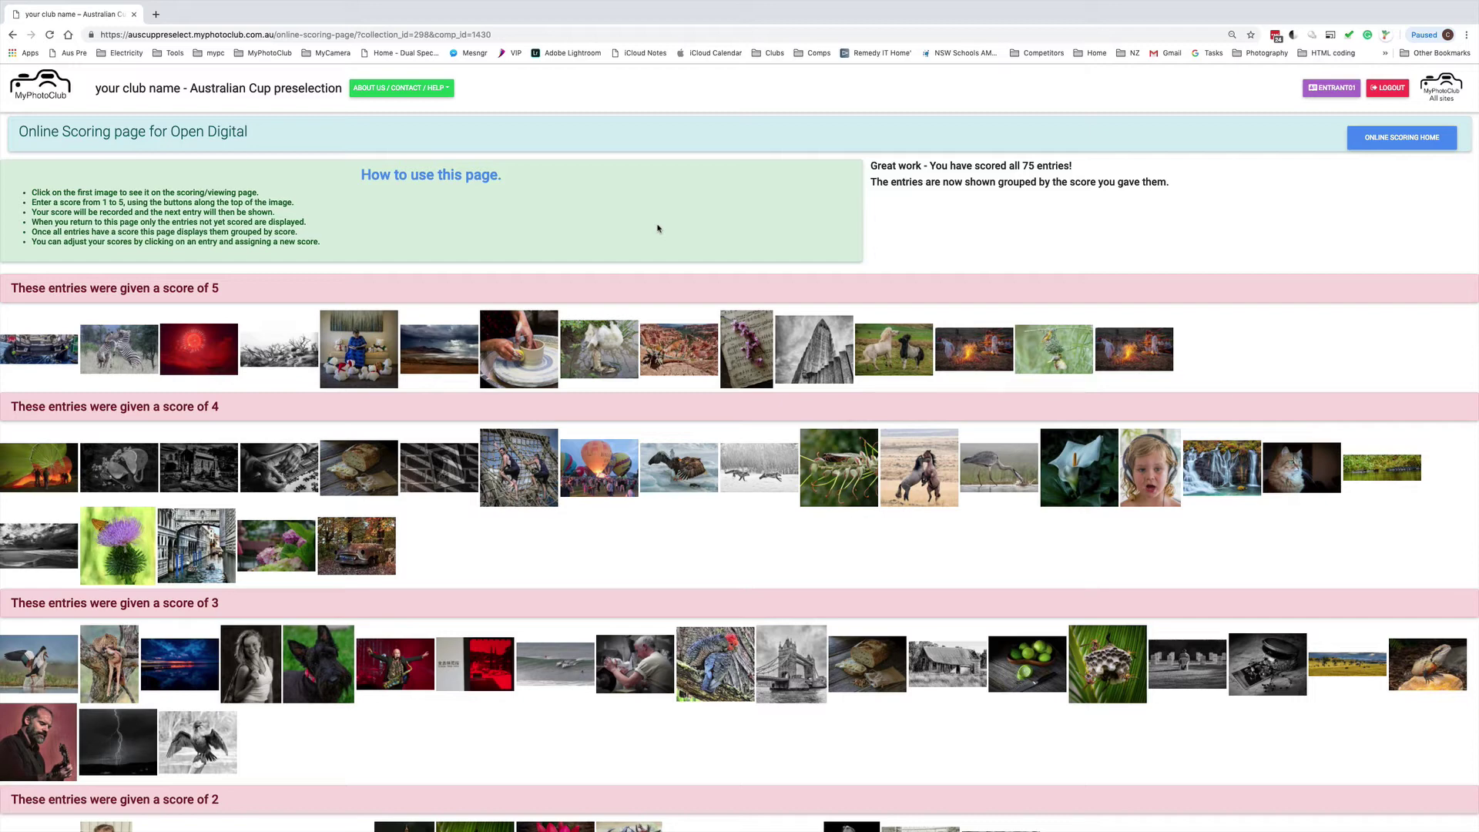
Change the canyon photo's score from 5 to 2
{"action": "scroll", "coordinate": [657, 231], "scroll_direction": "down", "scroll_amount": 1}
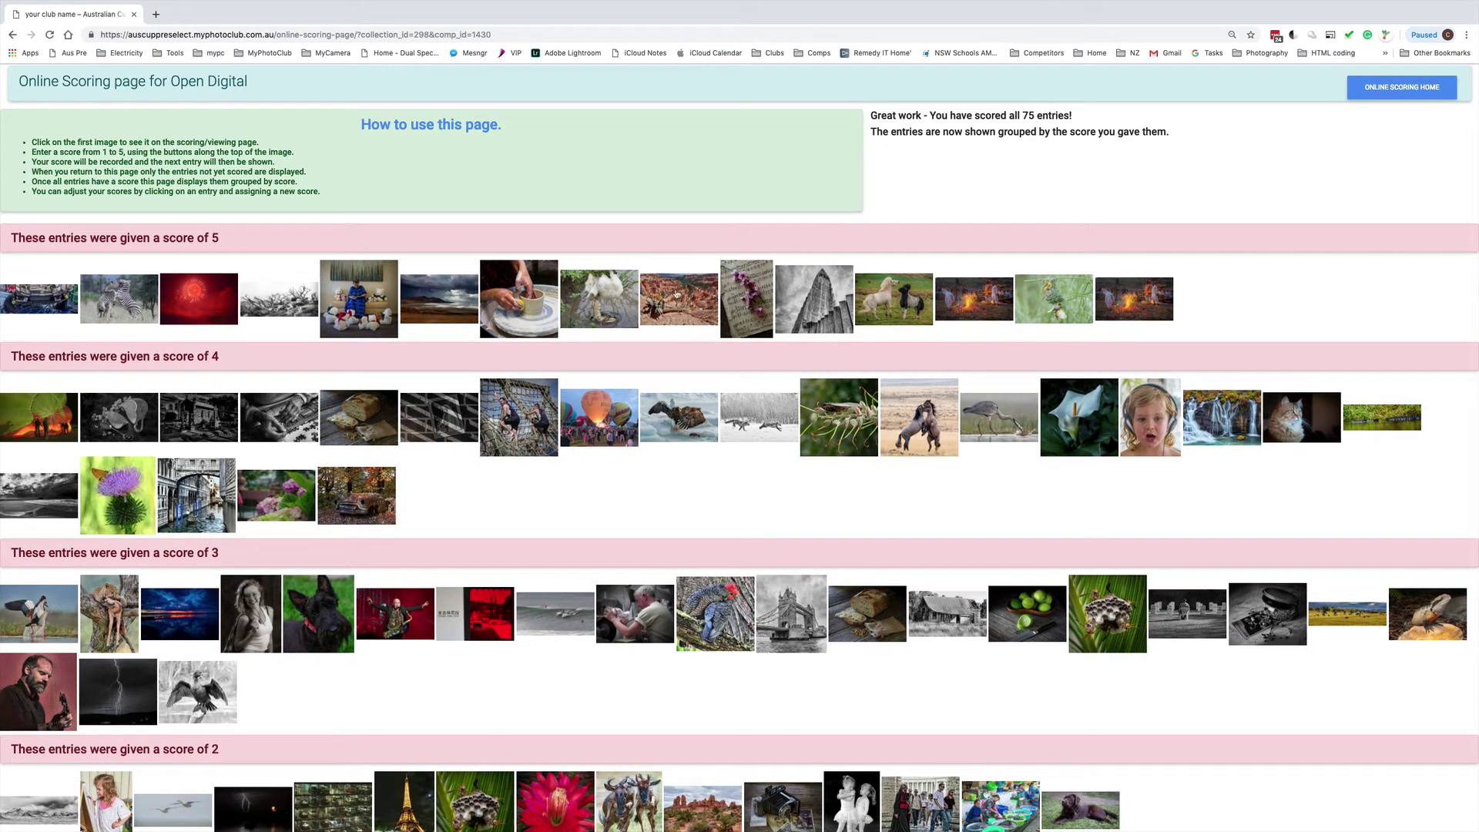
{"action": "left_click", "coordinate": [692, 303]}
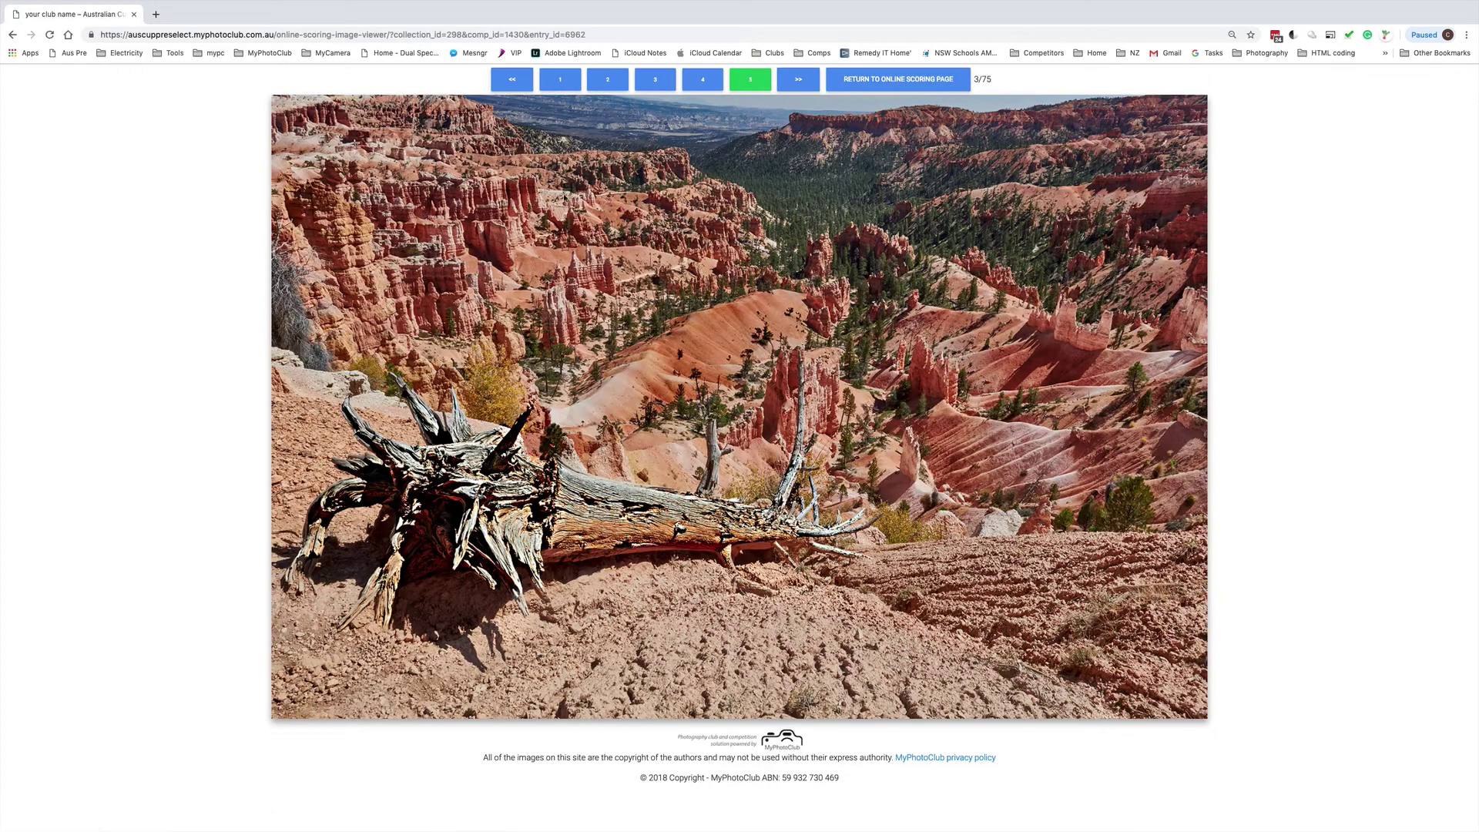
{"action": "left_click", "coordinate": [608, 81]}
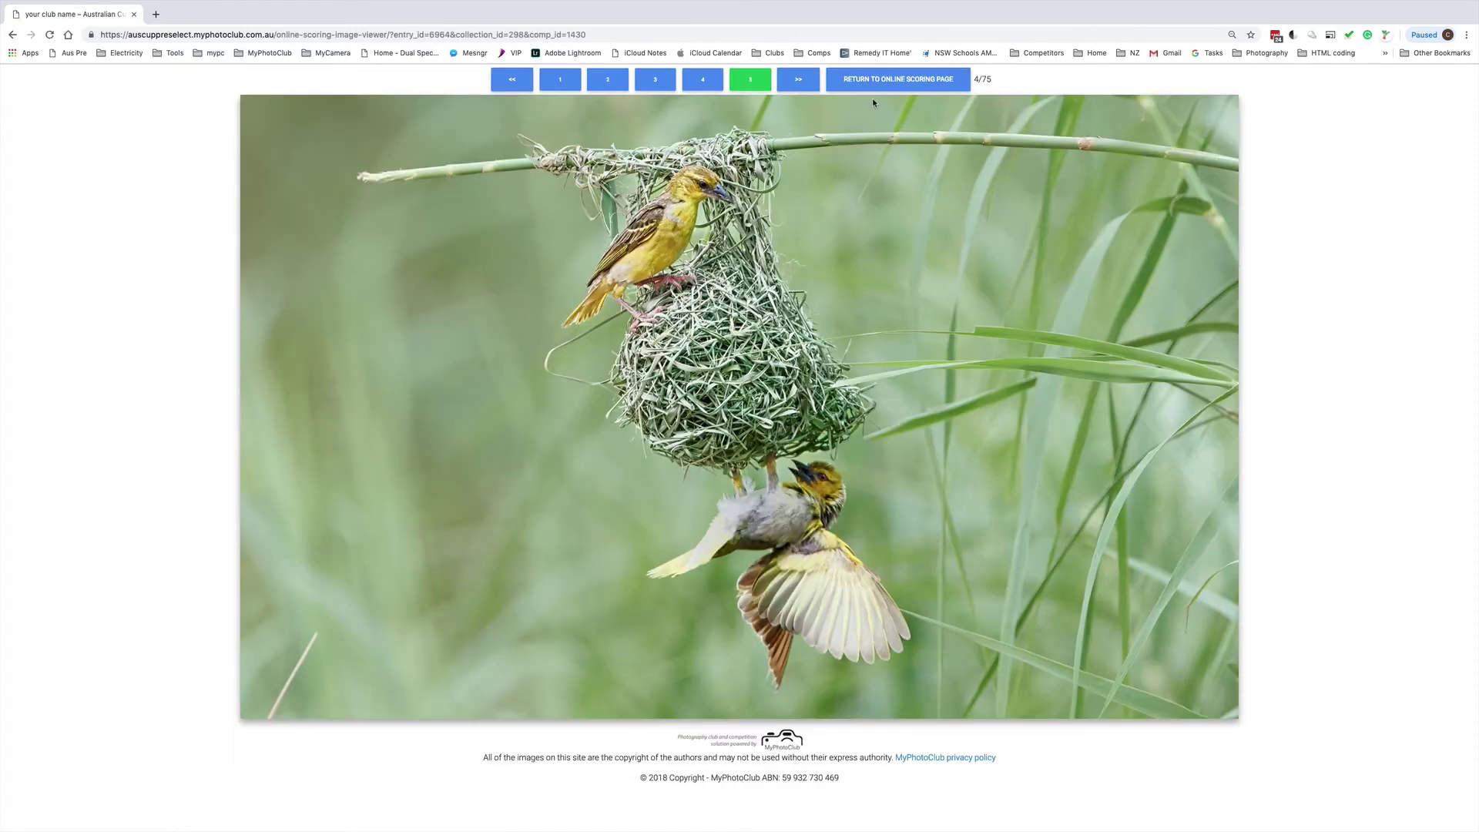
Return to the grouped scoring overview, then head to the site's home page
{"action": "left_click", "coordinate": [878, 81]}
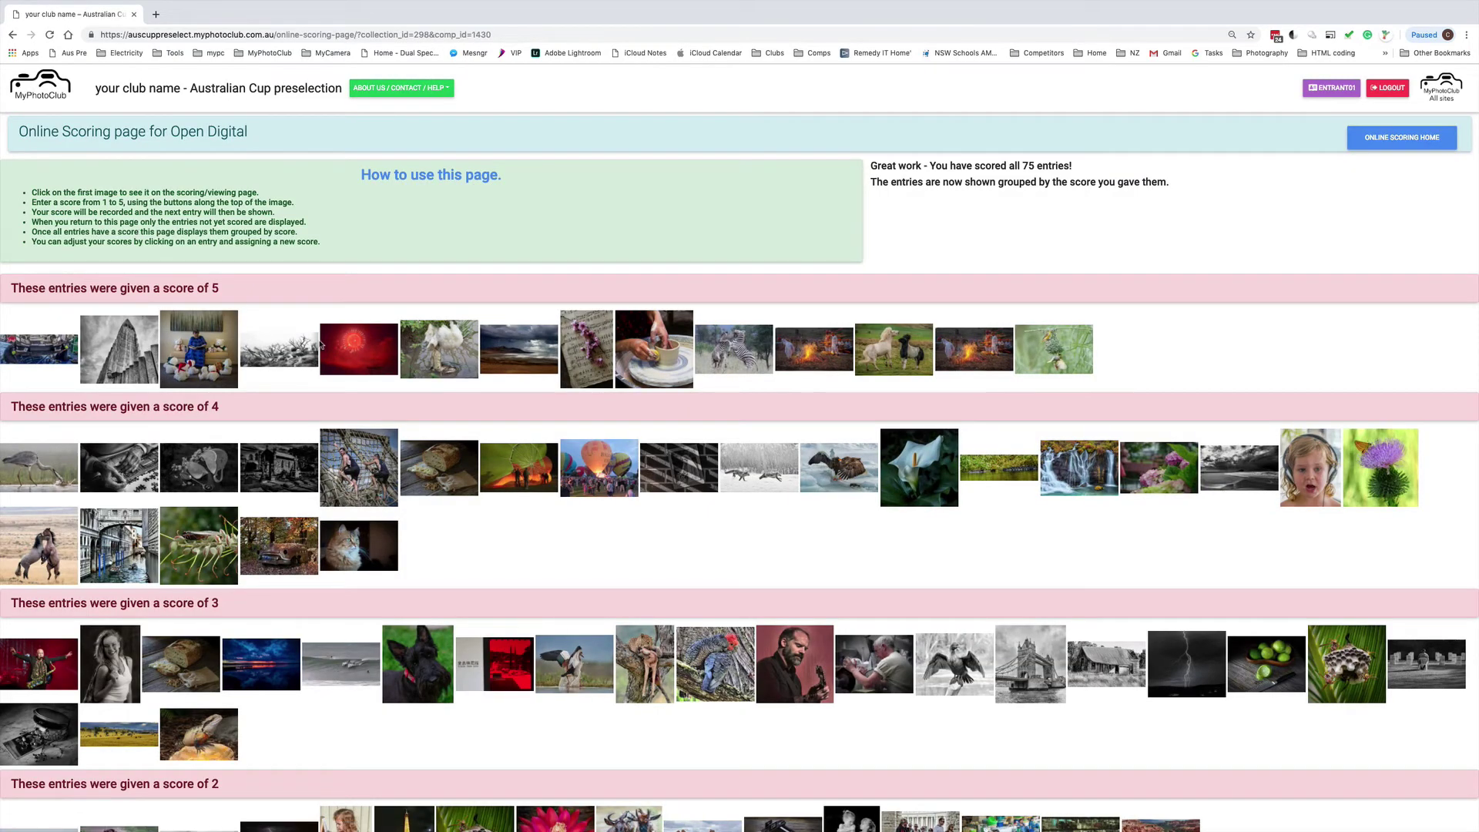
{"action": "scroll", "coordinate": [319, 341], "scroll_direction": "down", "scroll_amount": 3}
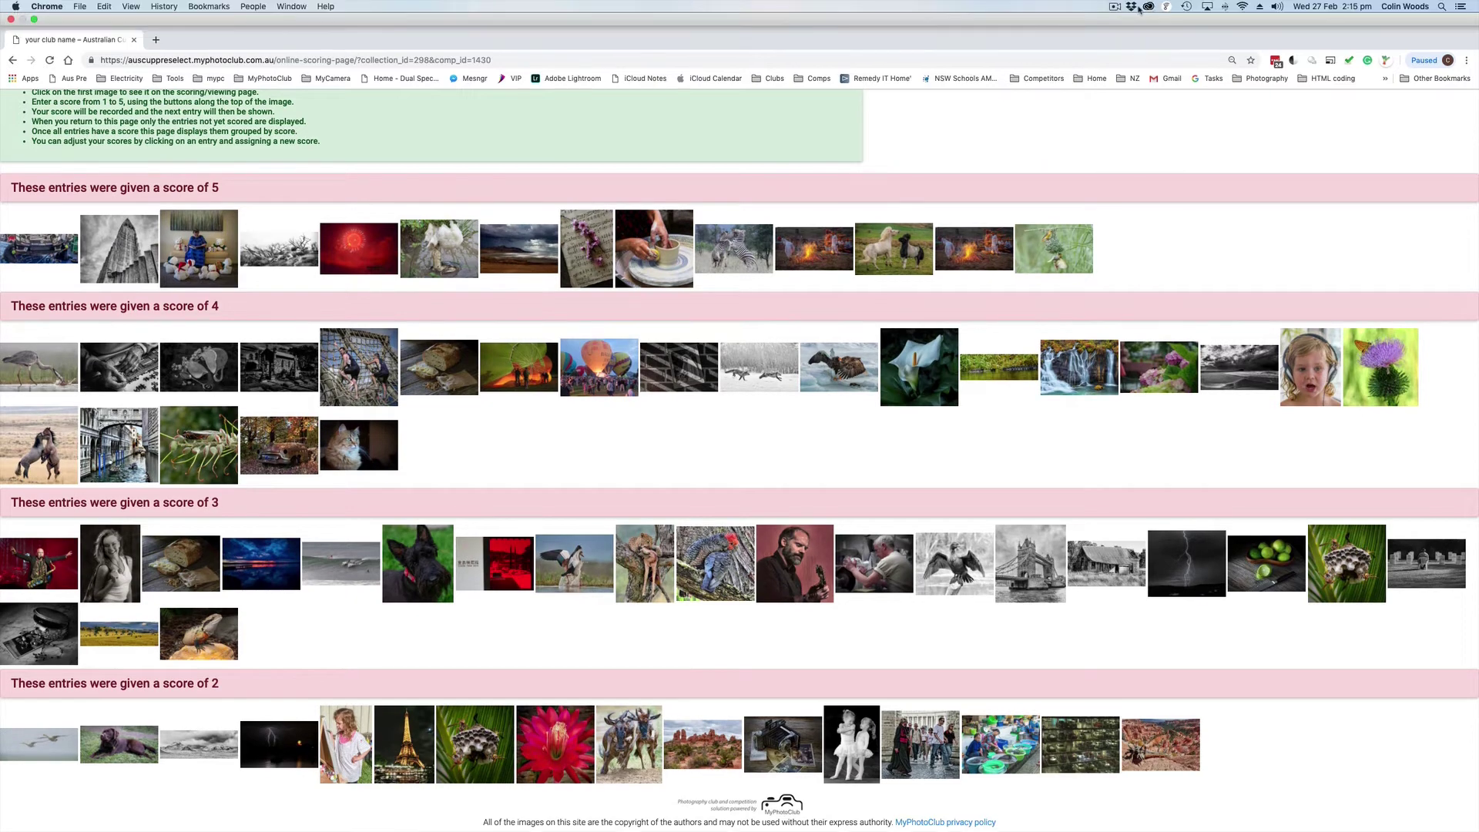
{"action": "left_click", "coordinate": [1140, 8]}
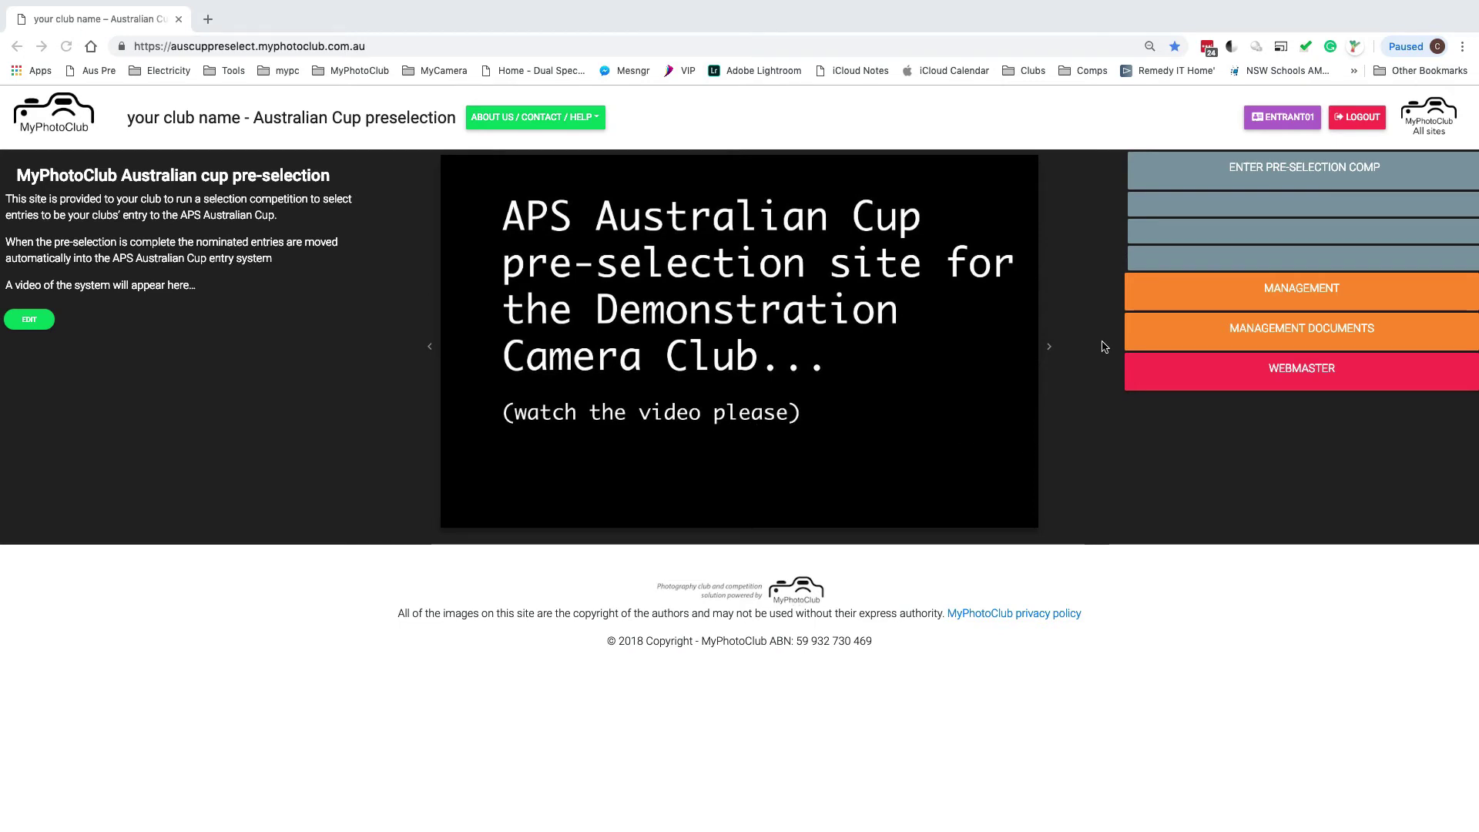
Under Management > Competitions, view Aus Cup Preselection's Open Digital scoring progress for all 101 scorers
{"action": "left_click", "coordinate": [1269, 290]}
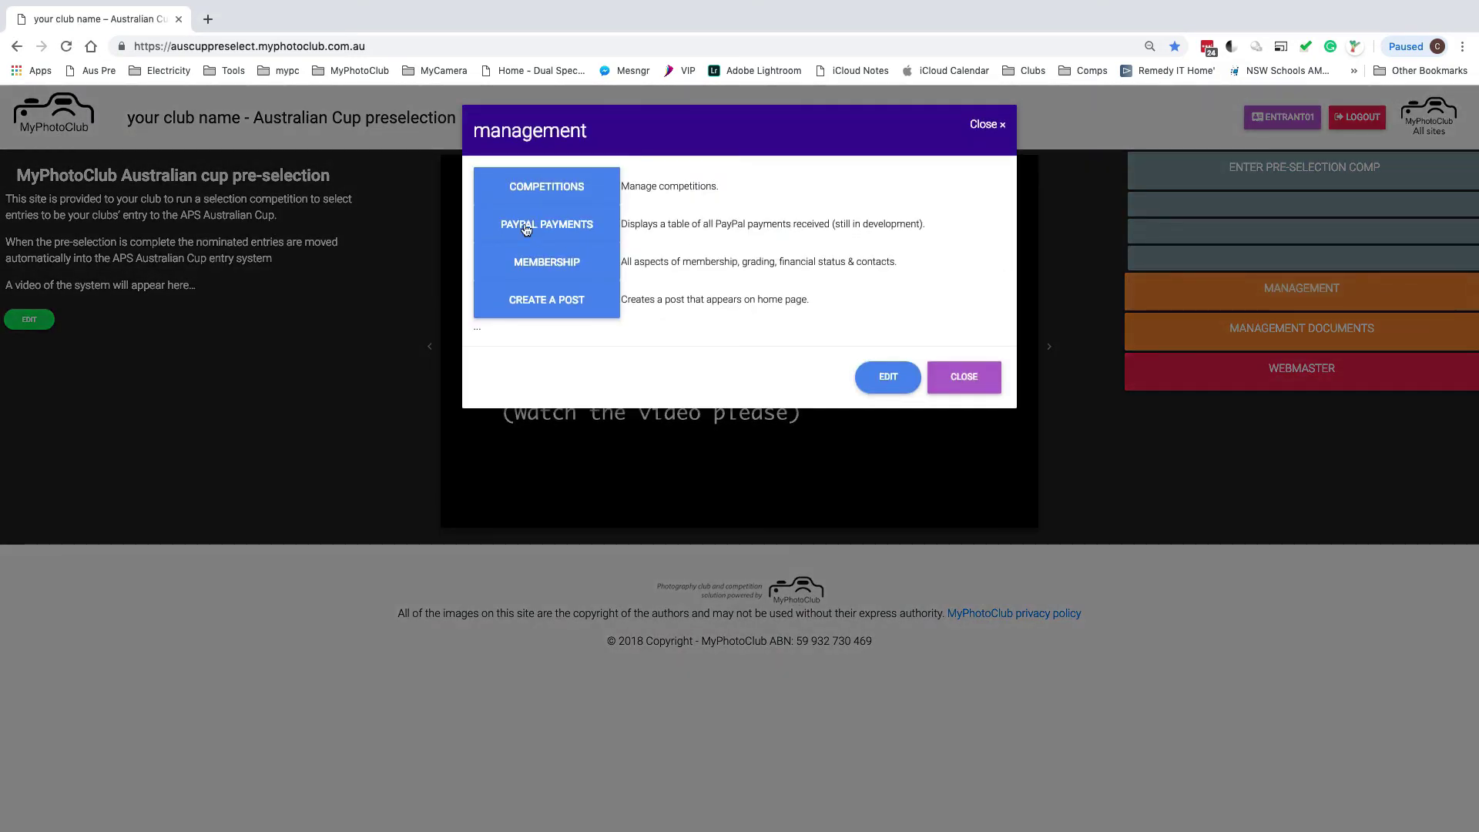
{"action": "left_click", "coordinate": [526, 188]}
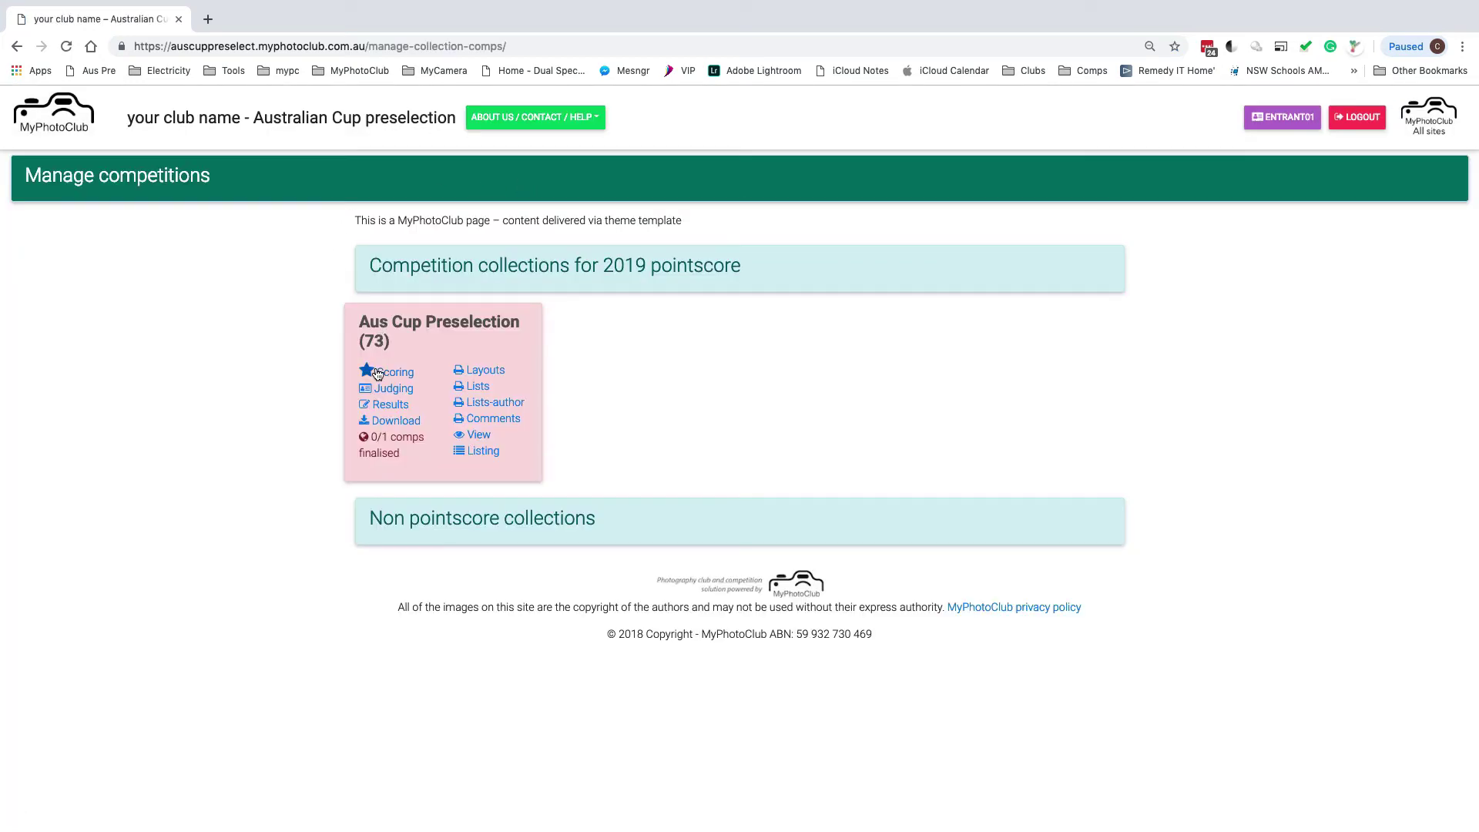
{"action": "left_click", "coordinate": [377, 372]}
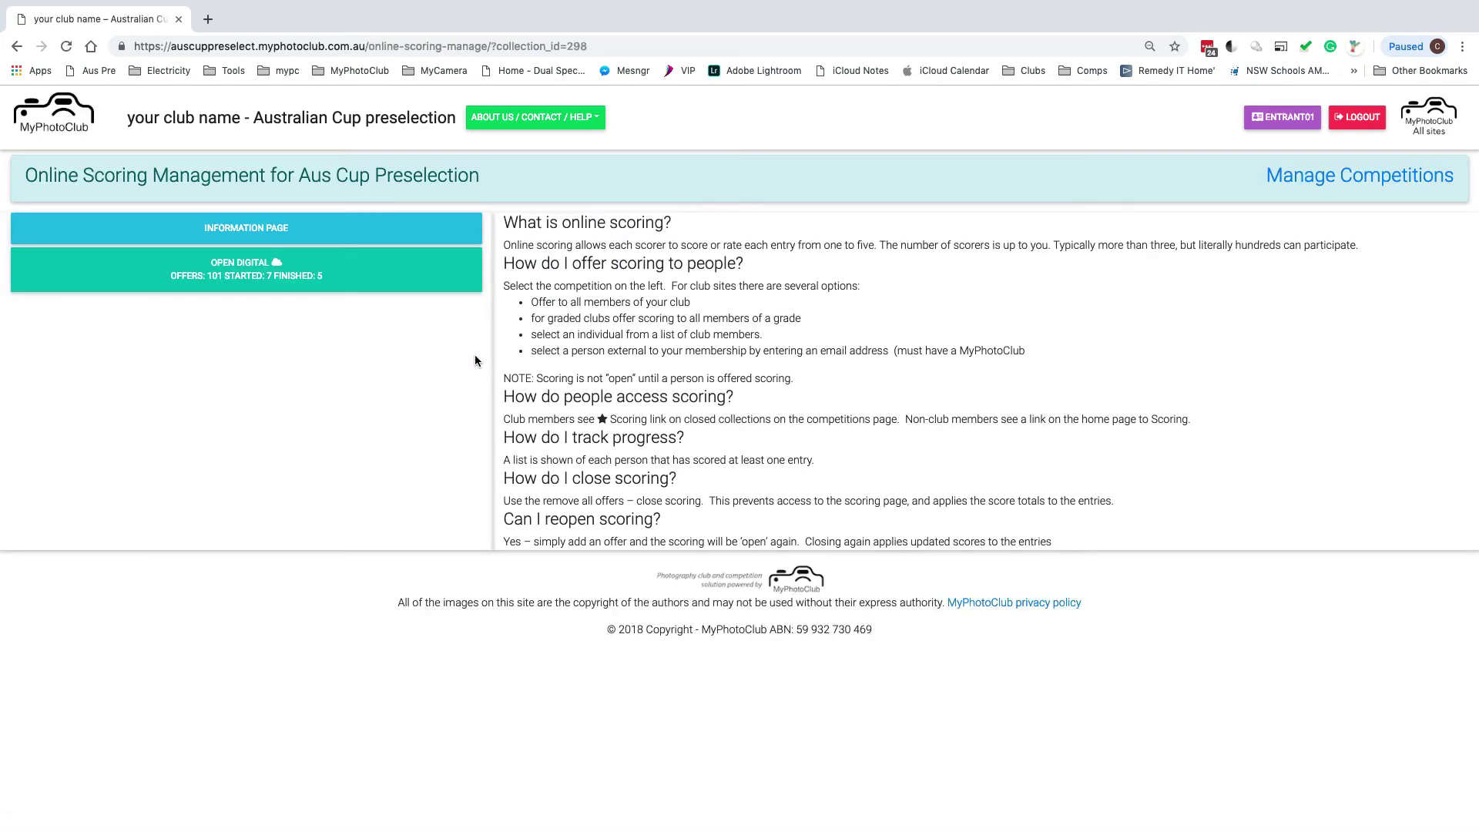
{"action": "left_click", "coordinate": [228, 275]}
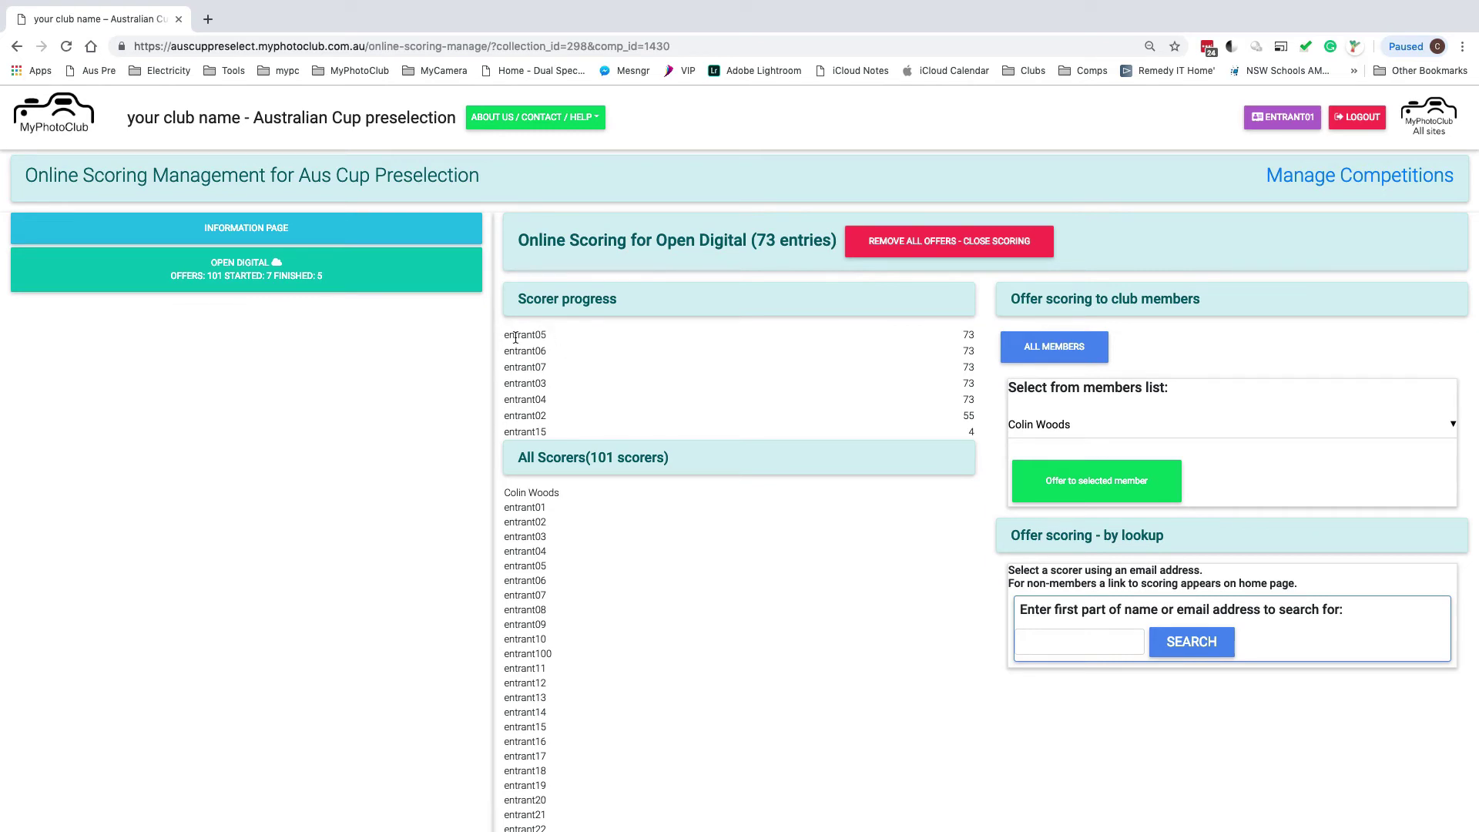
{"action": "left_click_drag", "start_coordinate": [506, 340], "coordinate": [560, 404]}
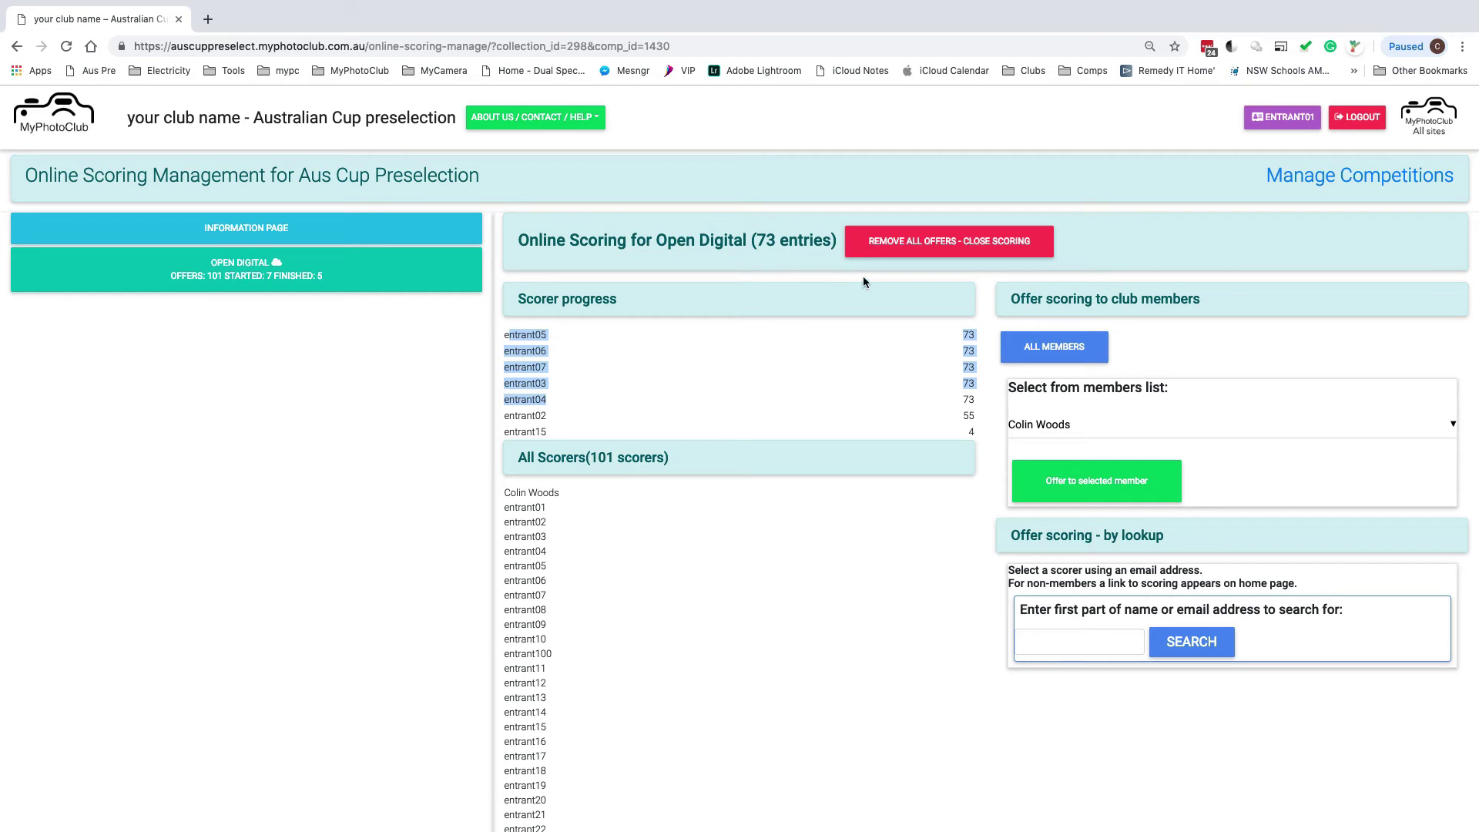
{"action": "left_click", "coordinate": [968, 336]}
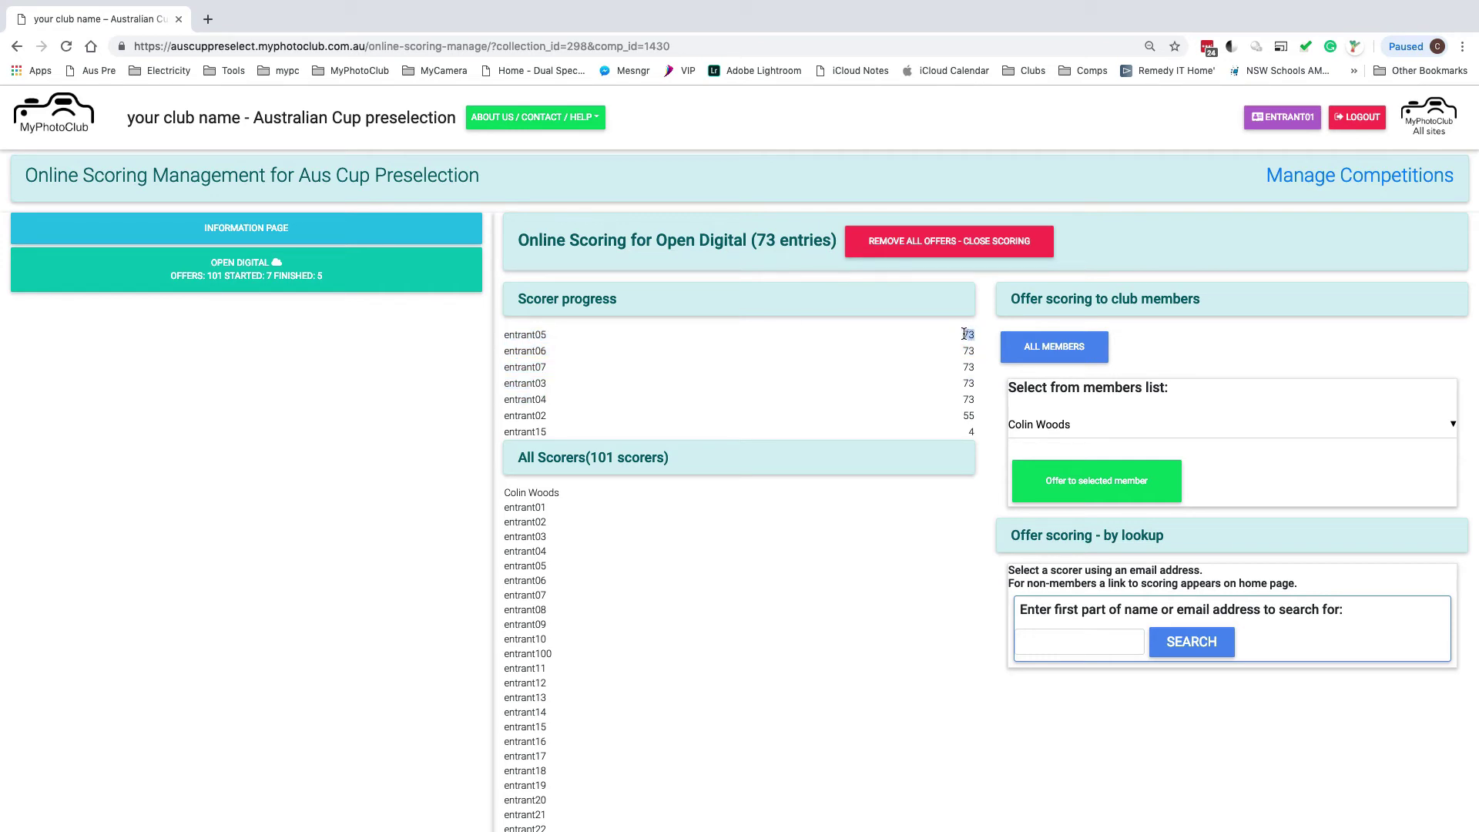
{"action": "double_click", "coordinate": [766, 240]}
{"action": "left_click_drag", "start_coordinate": [507, 335], "coordinate": [576, 409]}
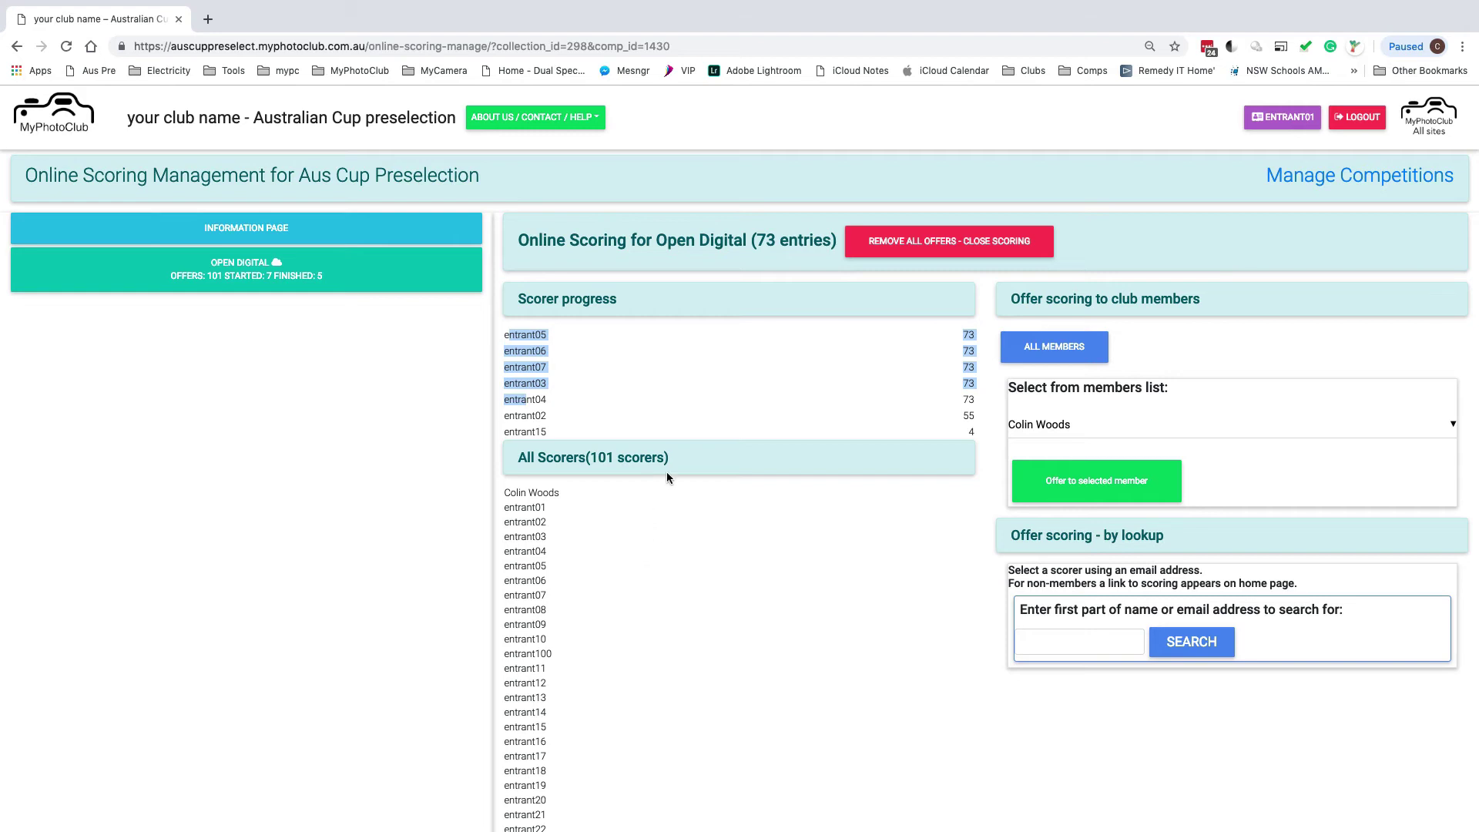
Remove all offers and close Open Digital scoring to apply the score totals
{"action": "left_click", "coordinate": [936, 247]}
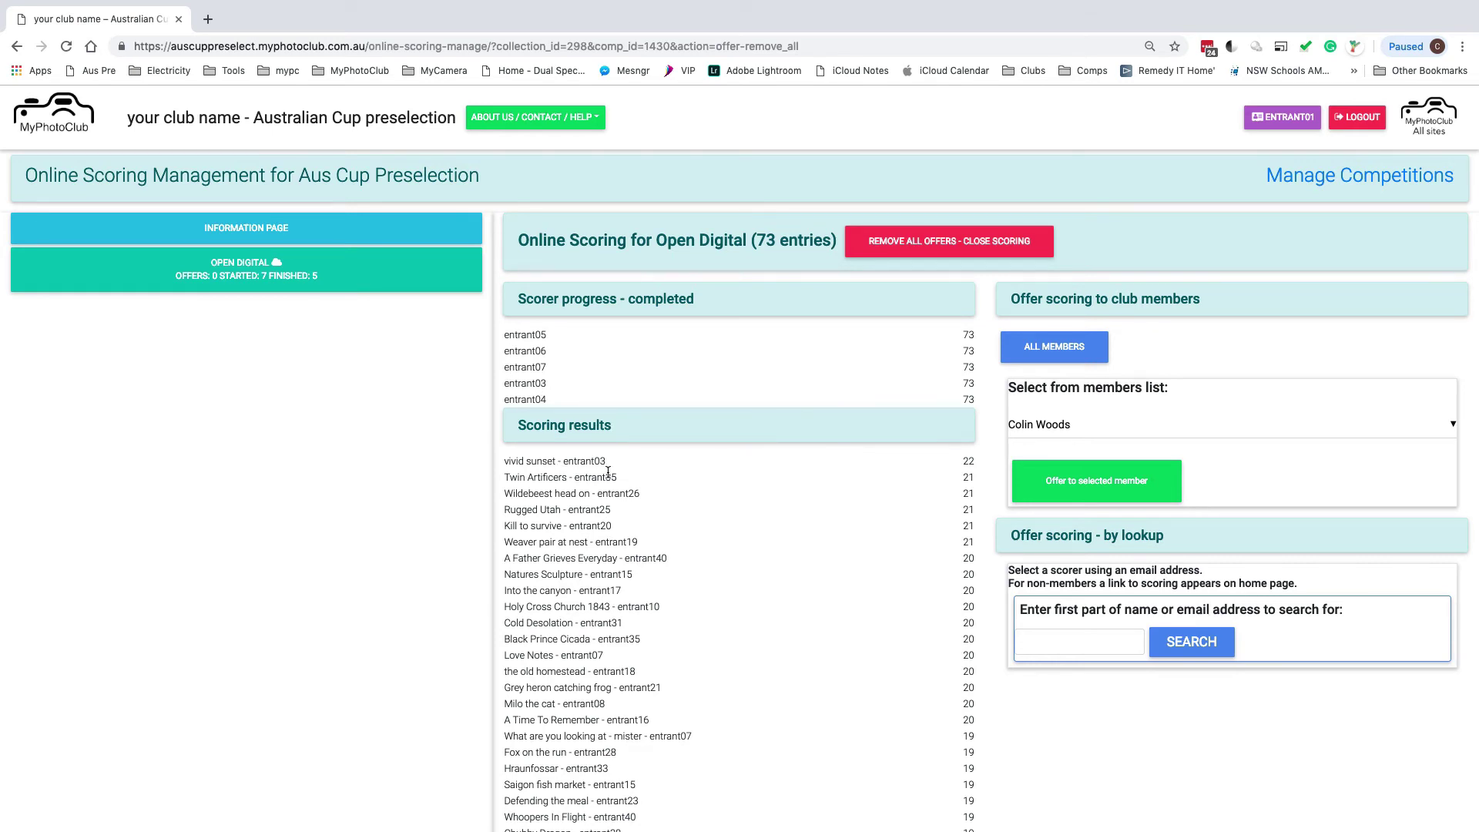
{"action": "scroll", "coordinate": [607, 472], "scroll_direction": "down", "scroll_amount": 3}
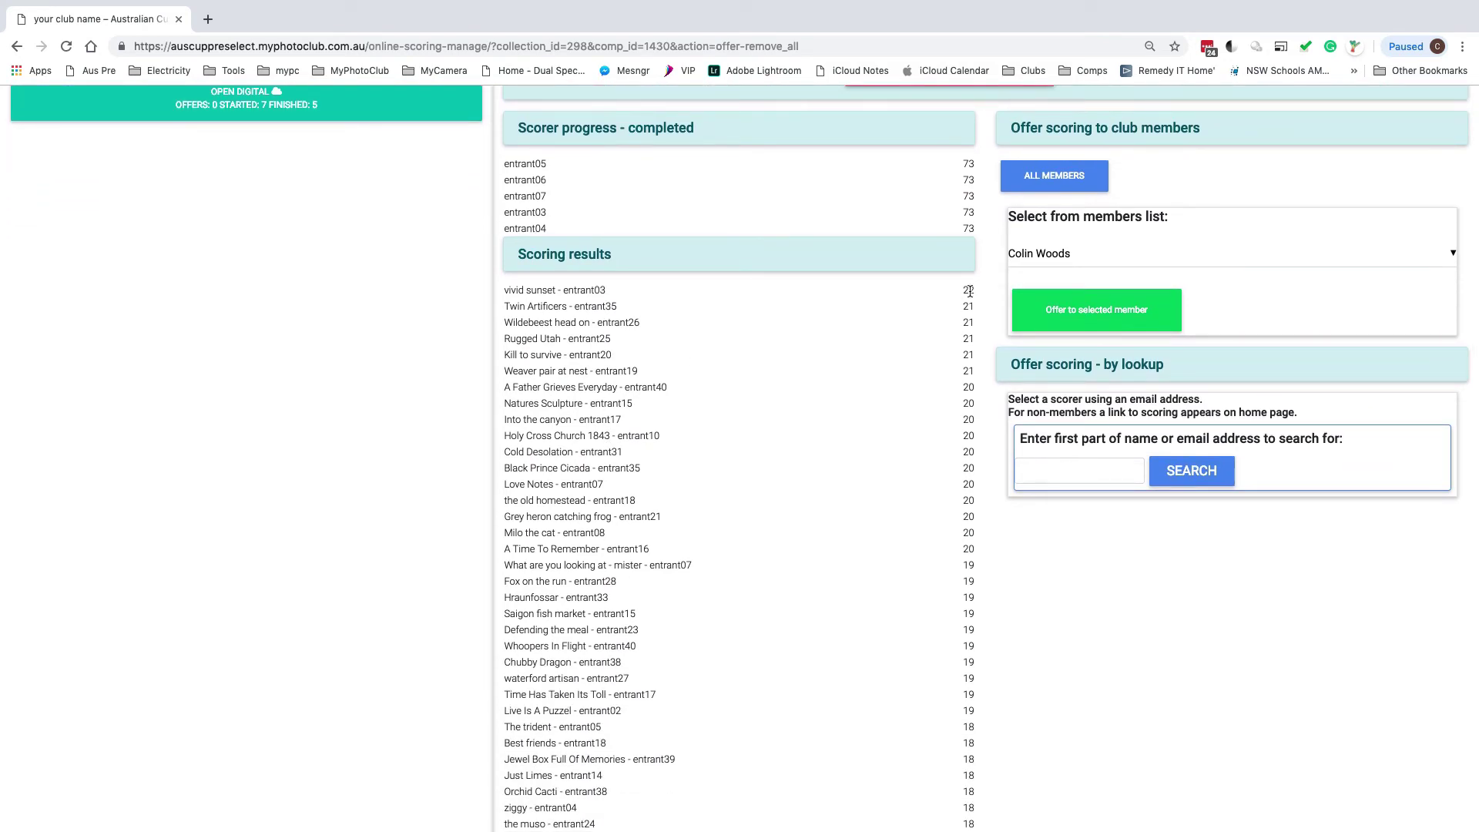
{"action": "scroll", "coordinate": [960, 311], "scroll_direction": "up", "scroll_amount": 3}
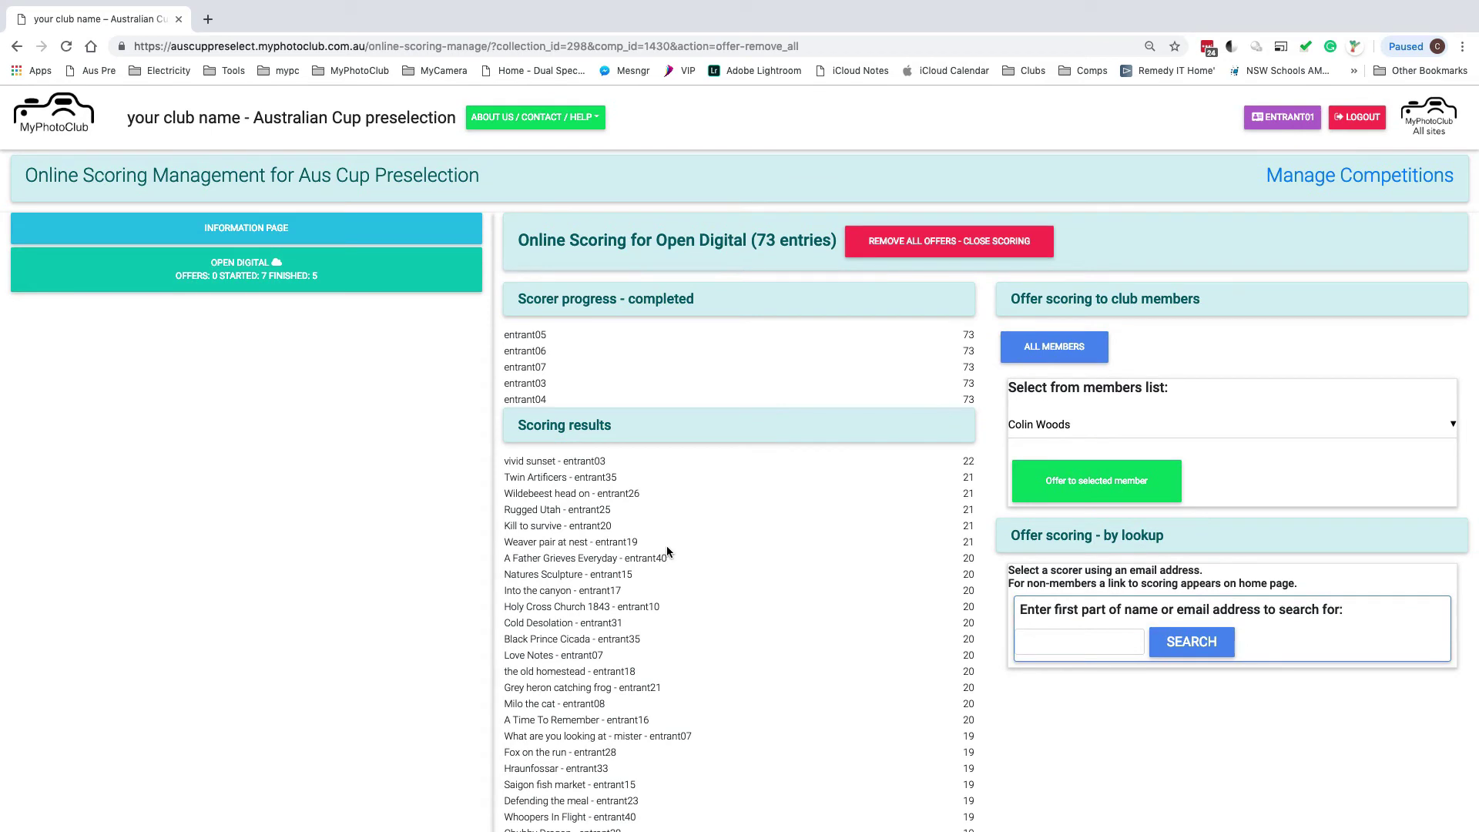
{"action": "scroll", "coordinate": [667, 546], "scroll_direction": "down", "scroll_amount": 5}
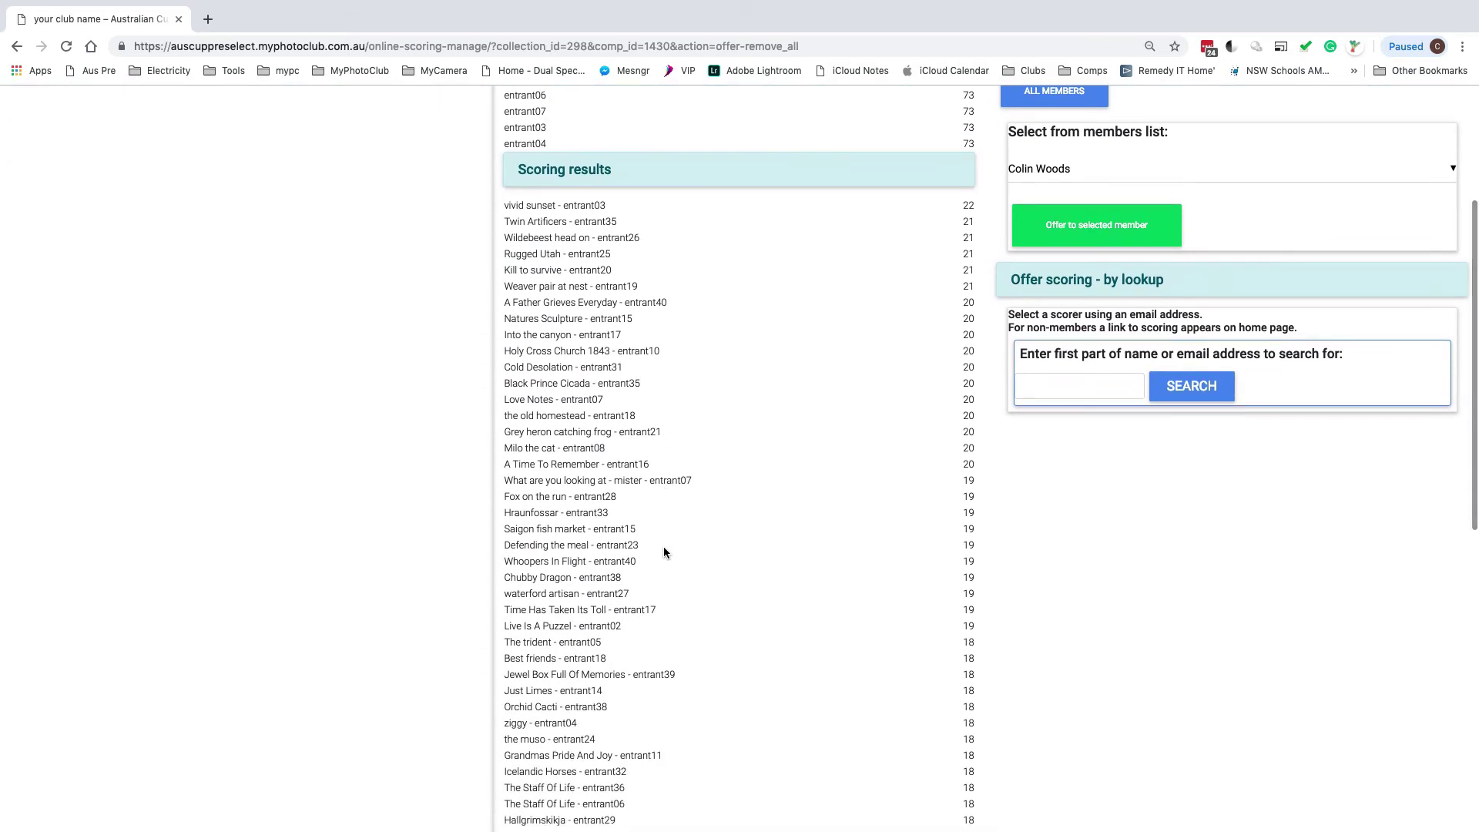
{"action": "scroll", "coordinate": [663, 547], "scroll_direction": "up", "scroll_amount": 5}
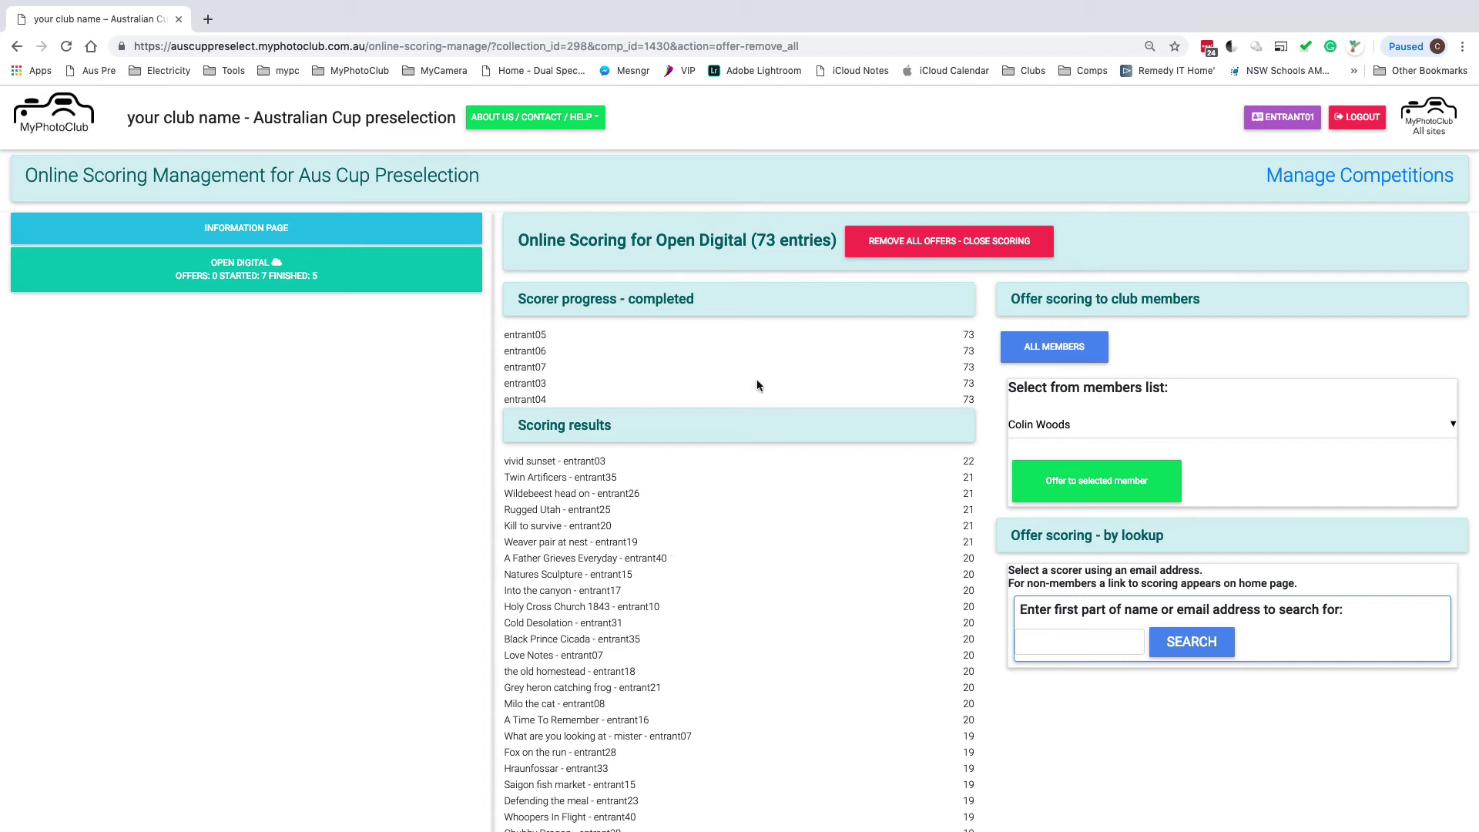
Open Aus Cup Preselection result entry and note vivid sunset's 22 and Weaver pair at nest's 21
{"action": "left_click", "coordinate": [1347, 178]}
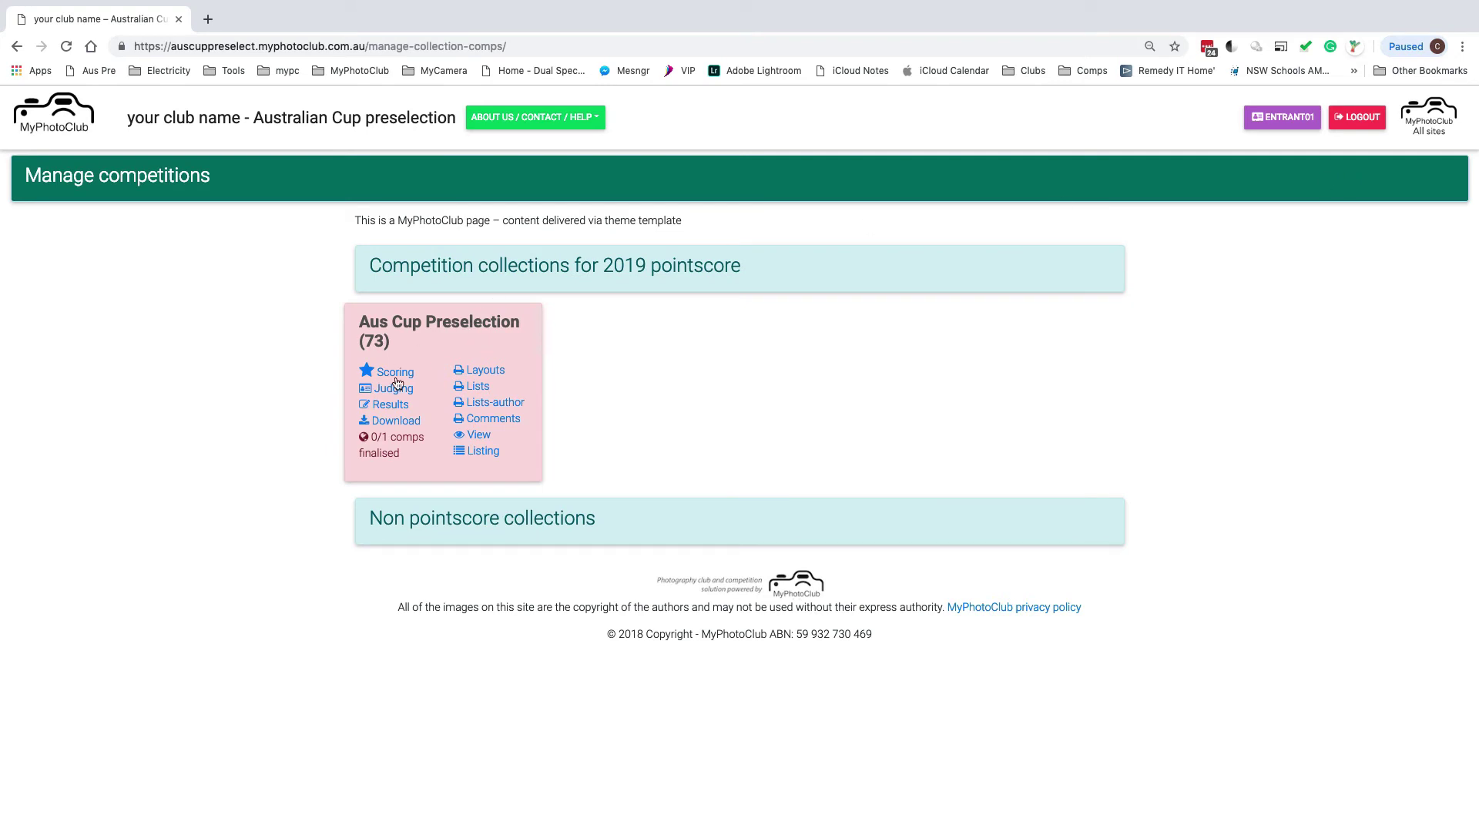
{"action": "left_click", "coordinate": [393, 406]}
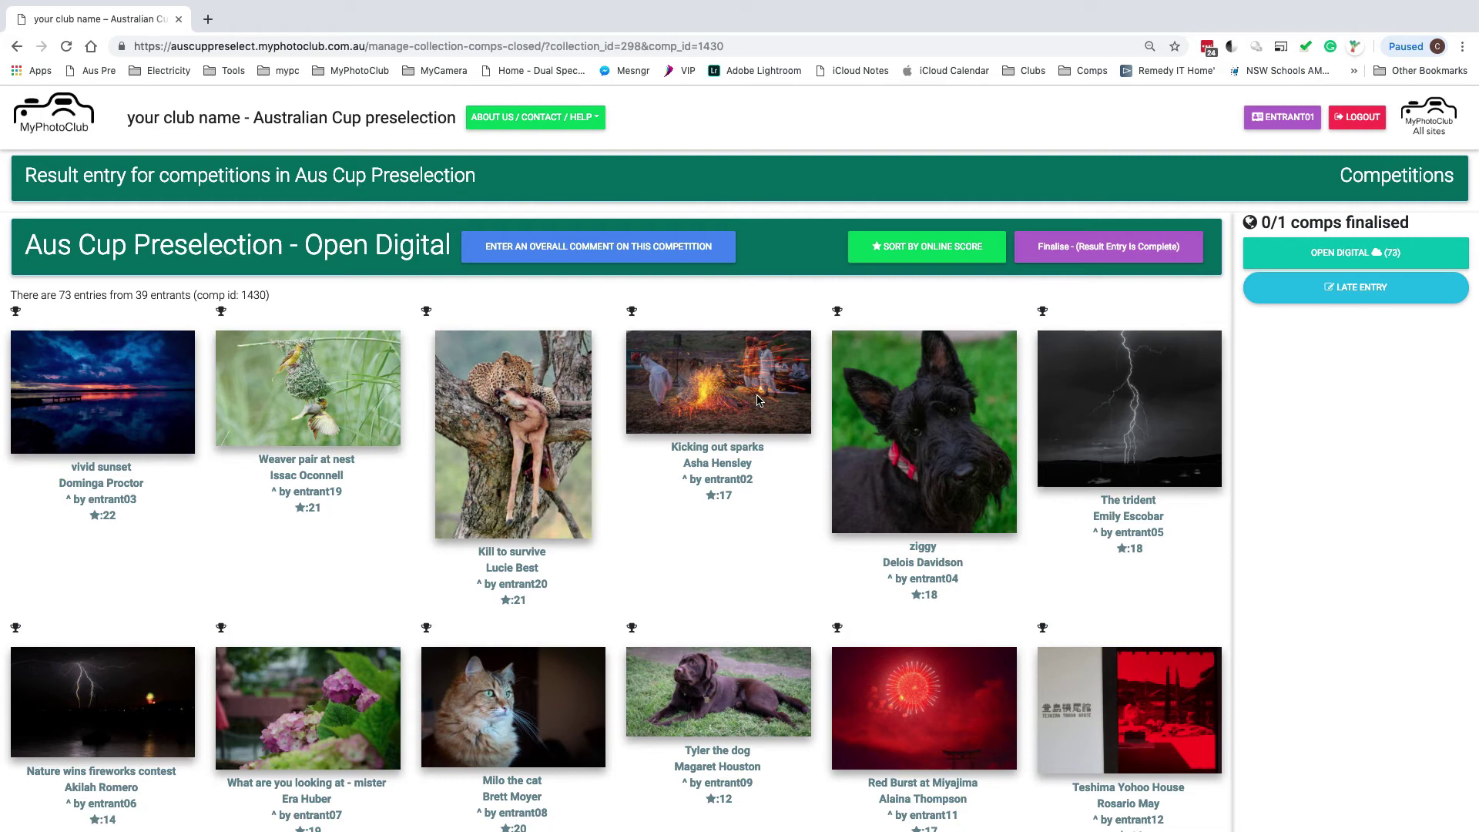
{"action": "scroll", "coordinate": [758, 399], "scroll_direction": "right", "scroll_amount": 1}
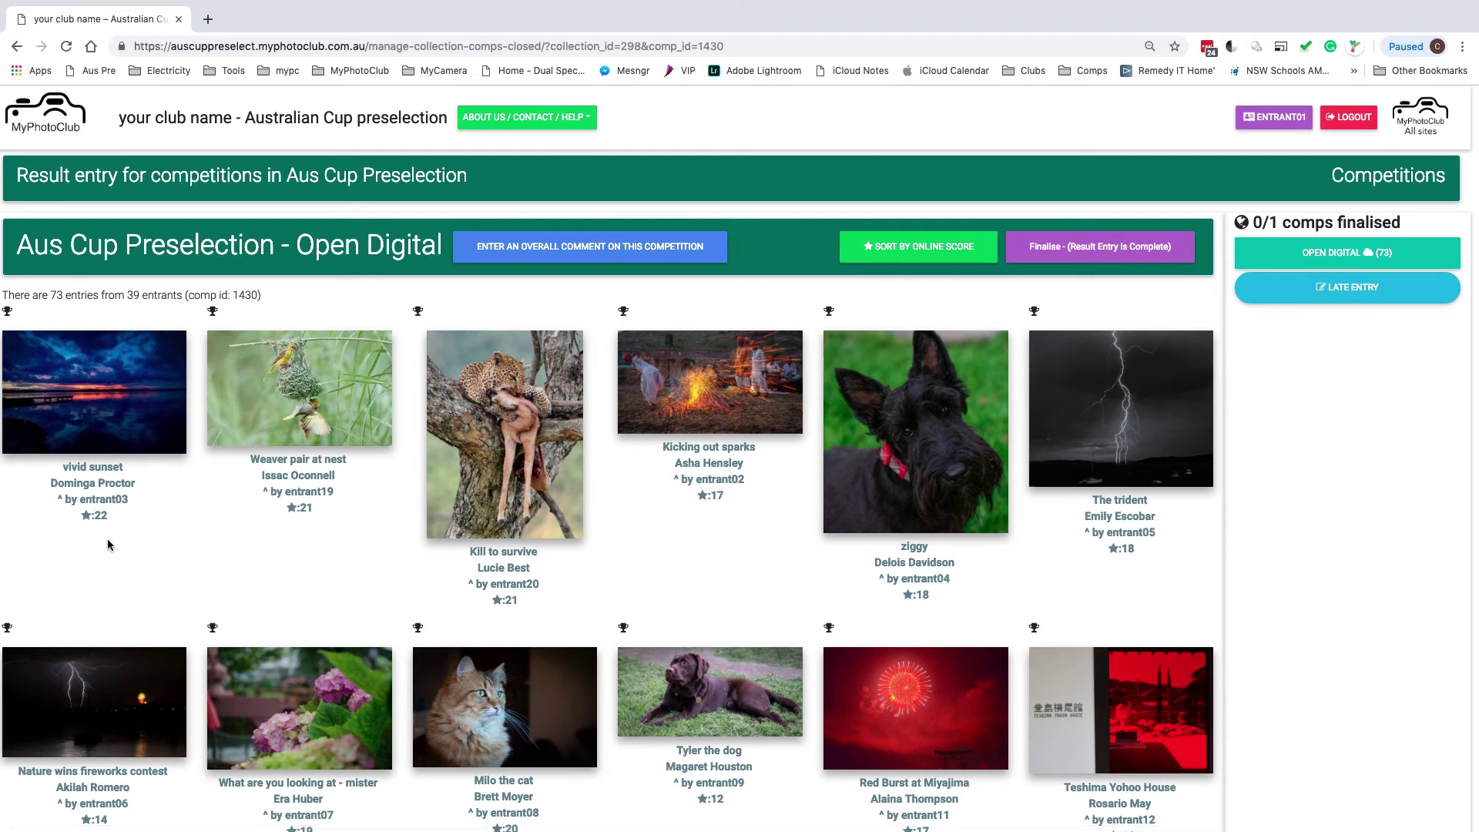
{"action": "left_click_drag", "start_coordinate": [90, 516], "coordinate": [107, 518]}
{"action": "left_click_drag", "start_coordinate": [290, 508], "coordinate": [314, 511]}
Sort Open Digital entries by online score and review the 22, 21, 20, 19, 18 rankings
{"action": "left_click", "coordinate": [909, 251]}
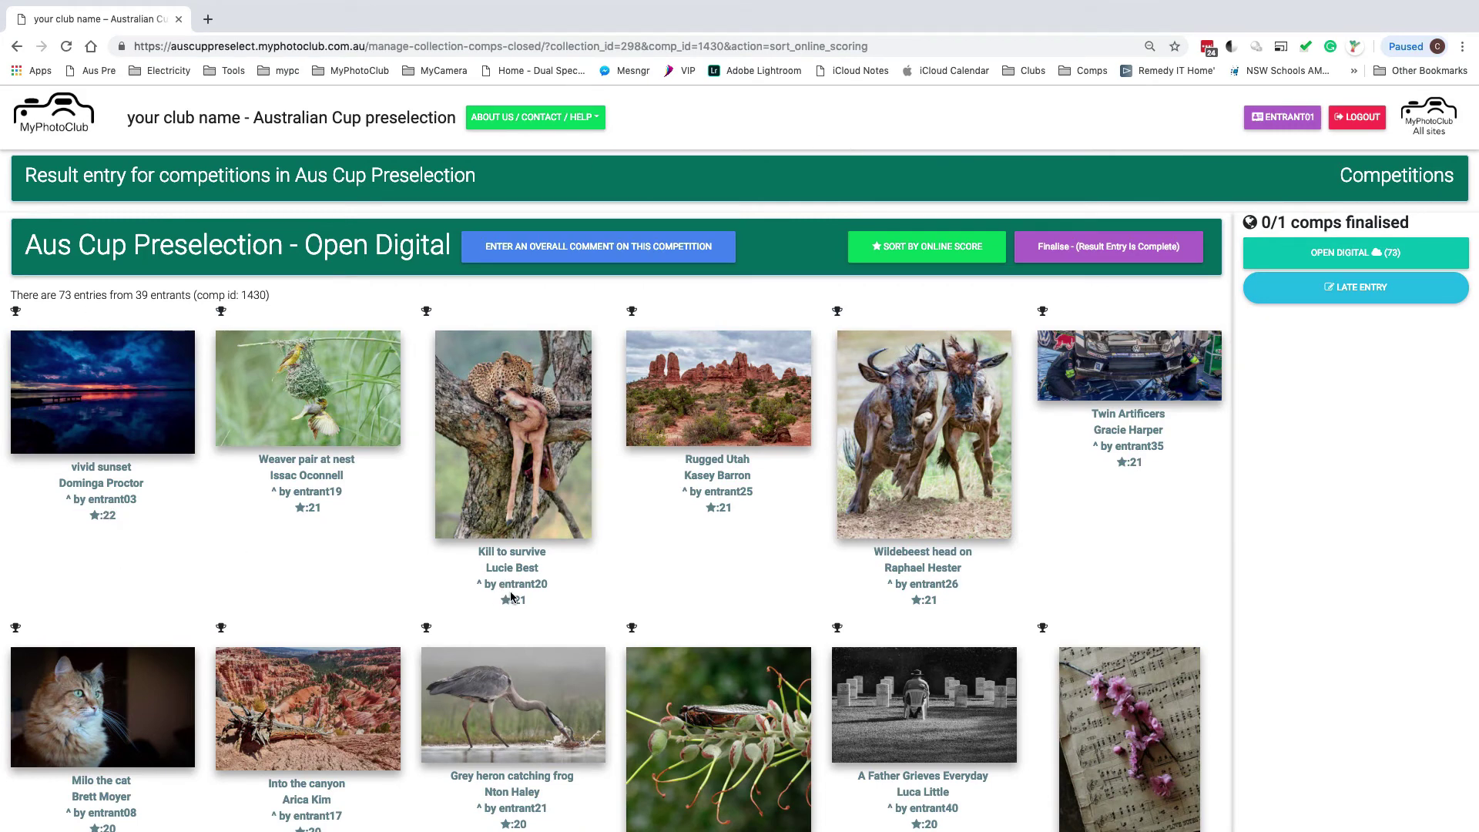
{"action": "scroll", "coordinate": [730, 556], "scroll_direction": "down", "scroll_amount": 5}
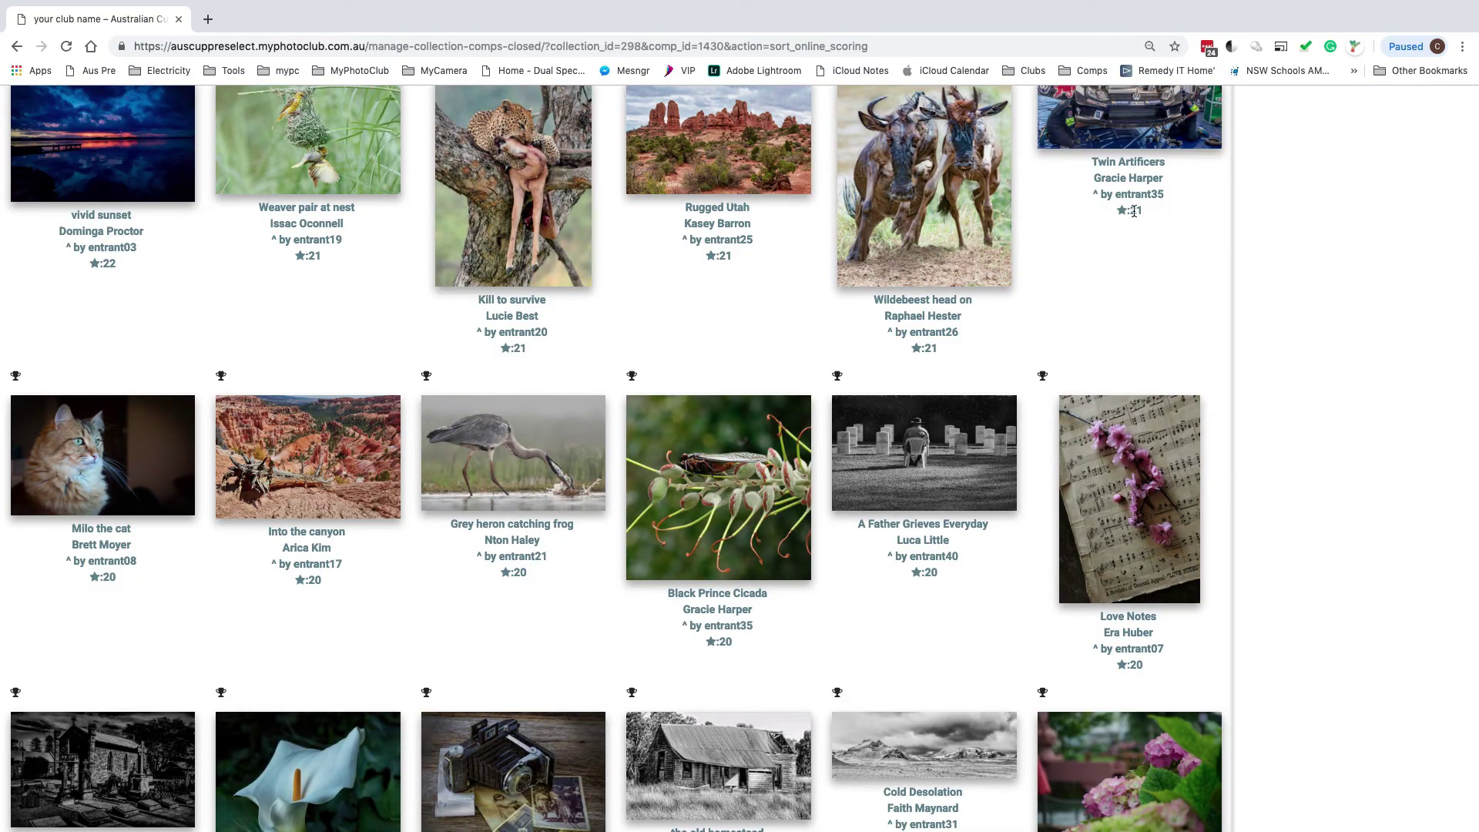
{"action": "scroll", "coordinate": [293, 570], "scroll_direction": "down", "scroll_amount": 20}
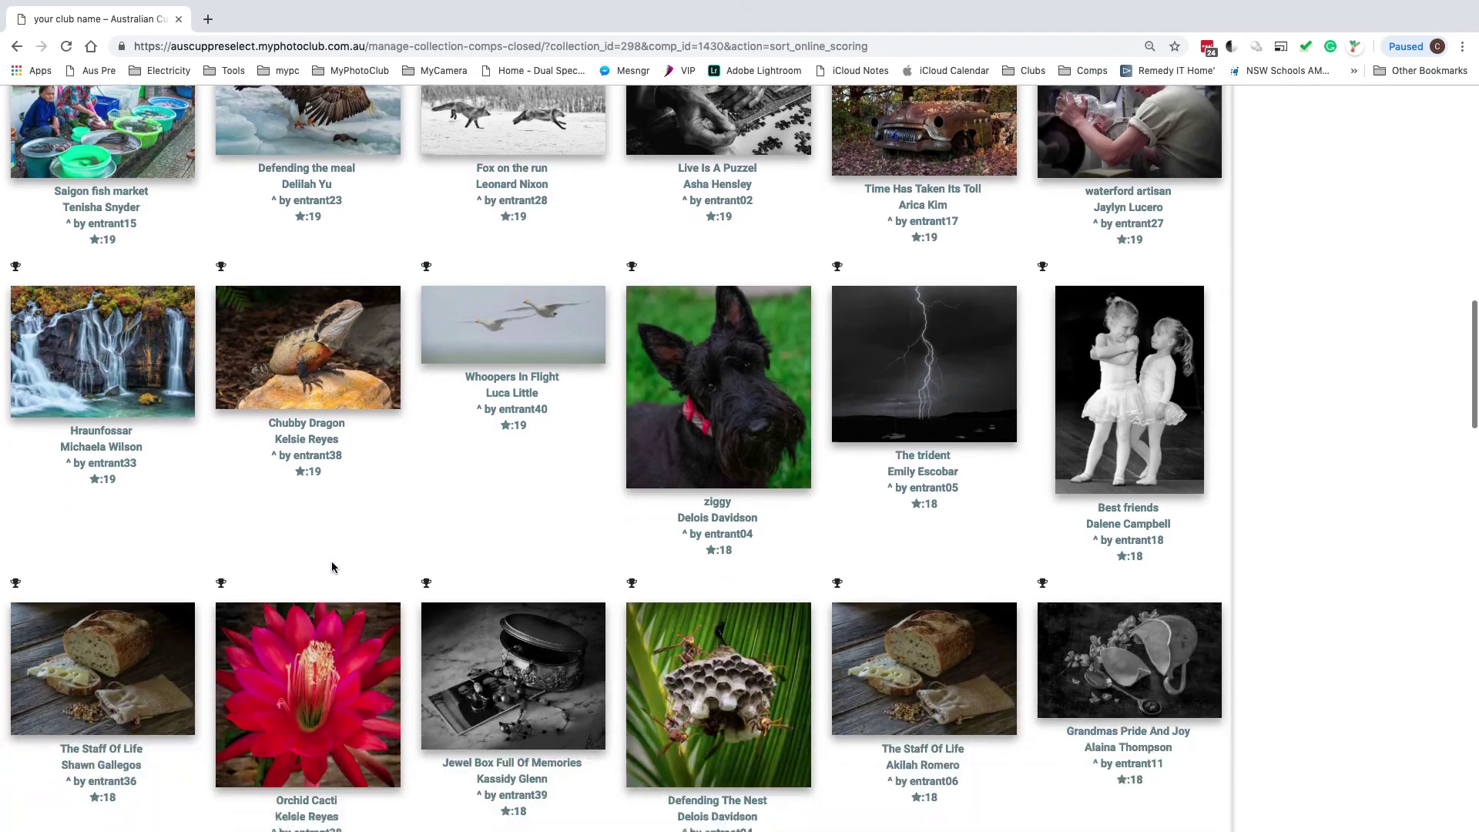
{"action": "scroll", "coordinate": [302, 511], "scroll_direction": "up", "scroll_amount": 20}
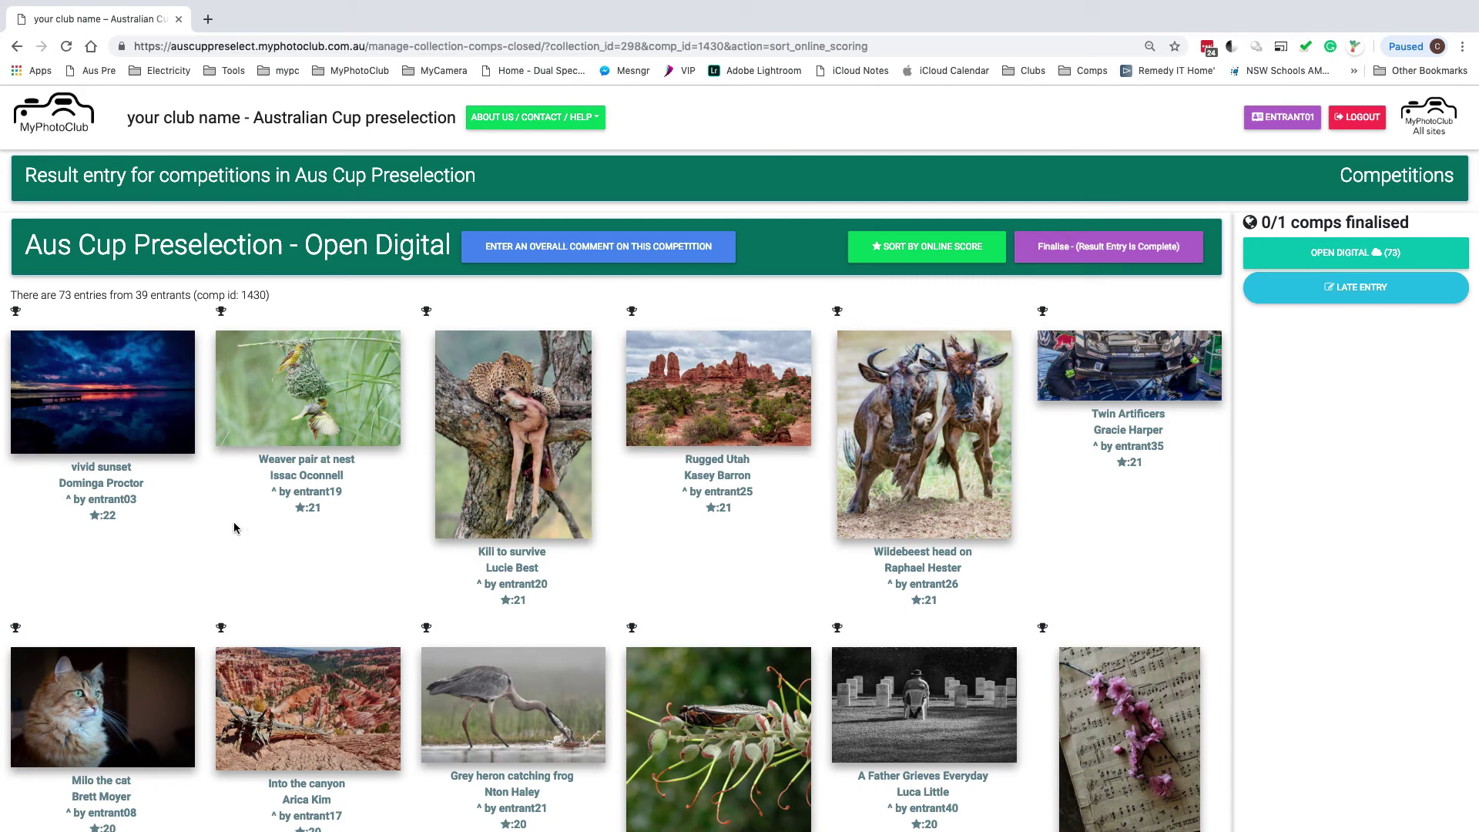
Mark vivid sunset and Weaver pair at nest as Selected (1)
{"action": "left_click", "coordinate": [113, 392]}
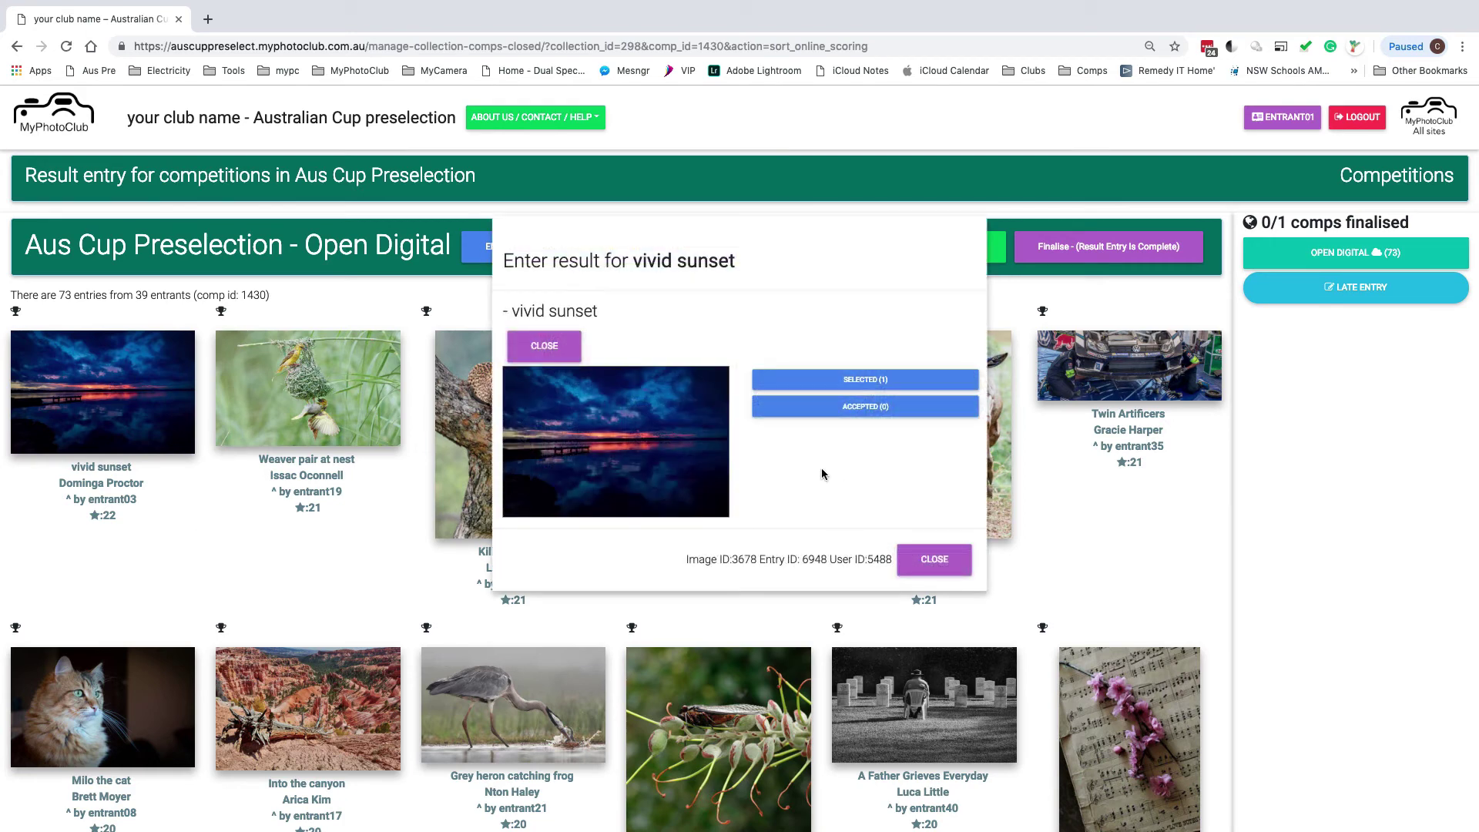
{"action": "left_click", "coordinate": [867, 380]}
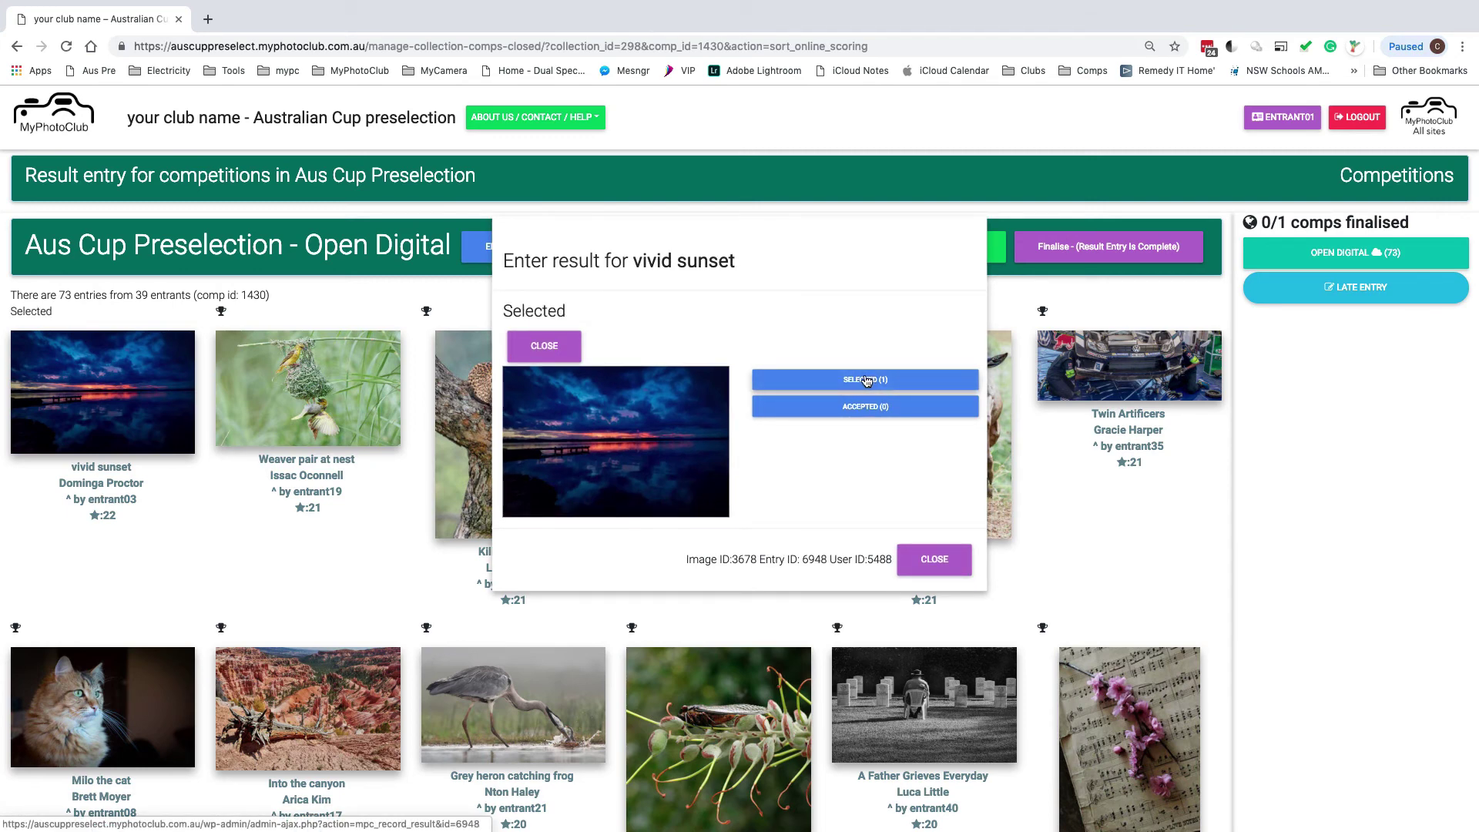
{"action": "double_click", "coordinate": [509, 312]}
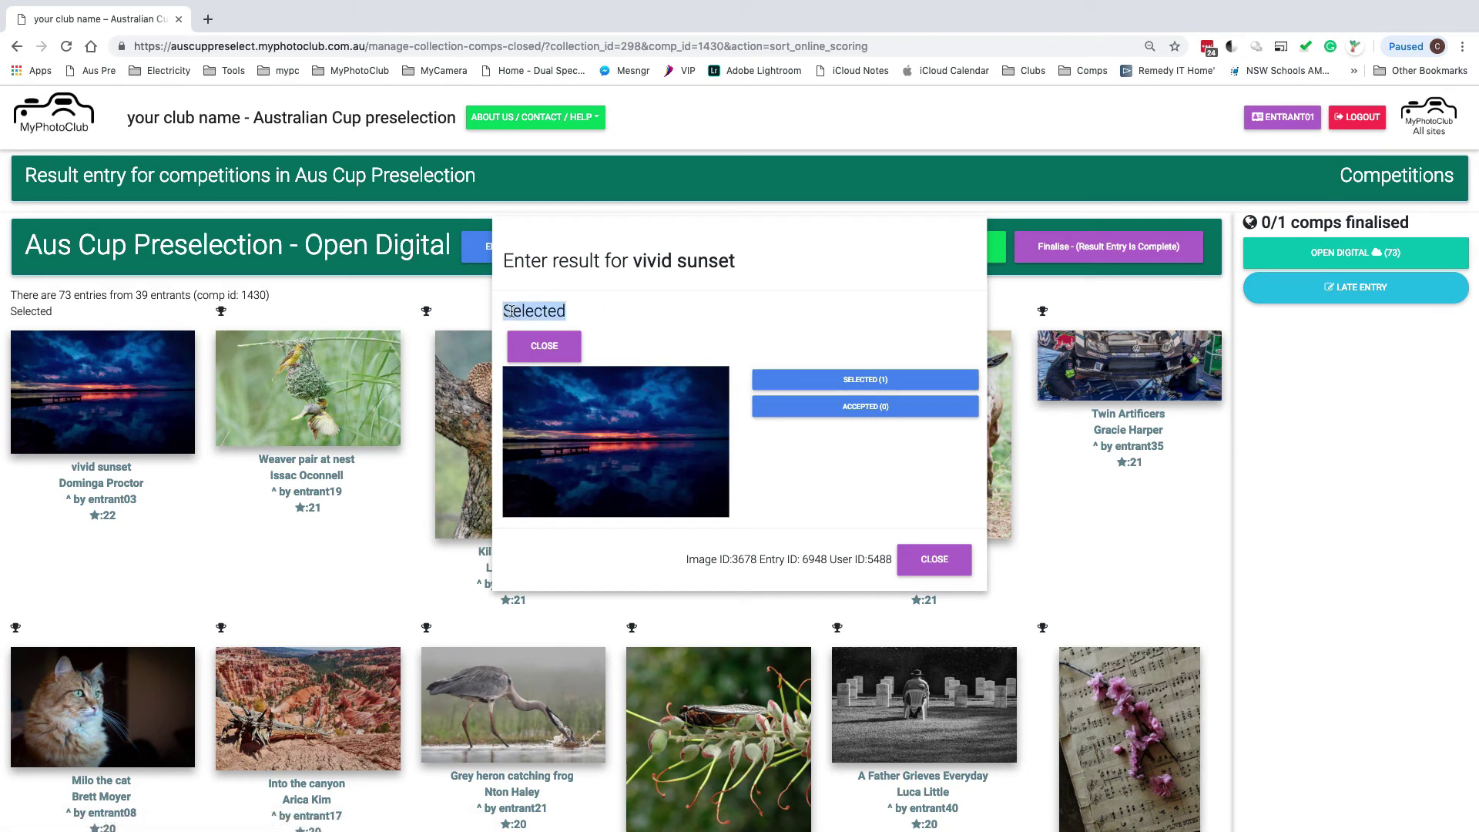
{"action": "left_click", "coordinate": [539, 345]}
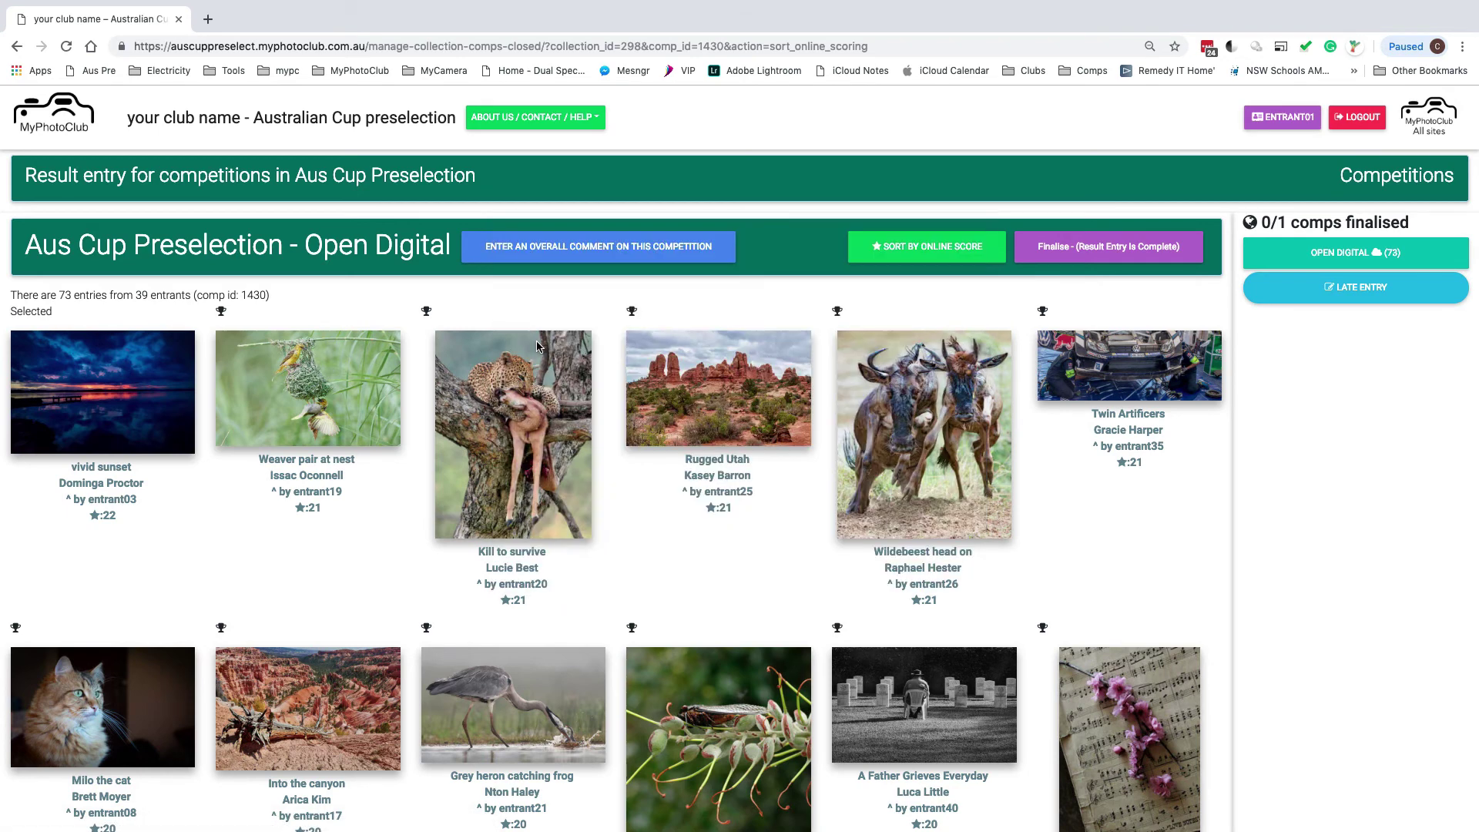
{"action": "double_click", "coordinate": [27, 310]}
{"action": "left_click", "coordinate": [305, 393]}
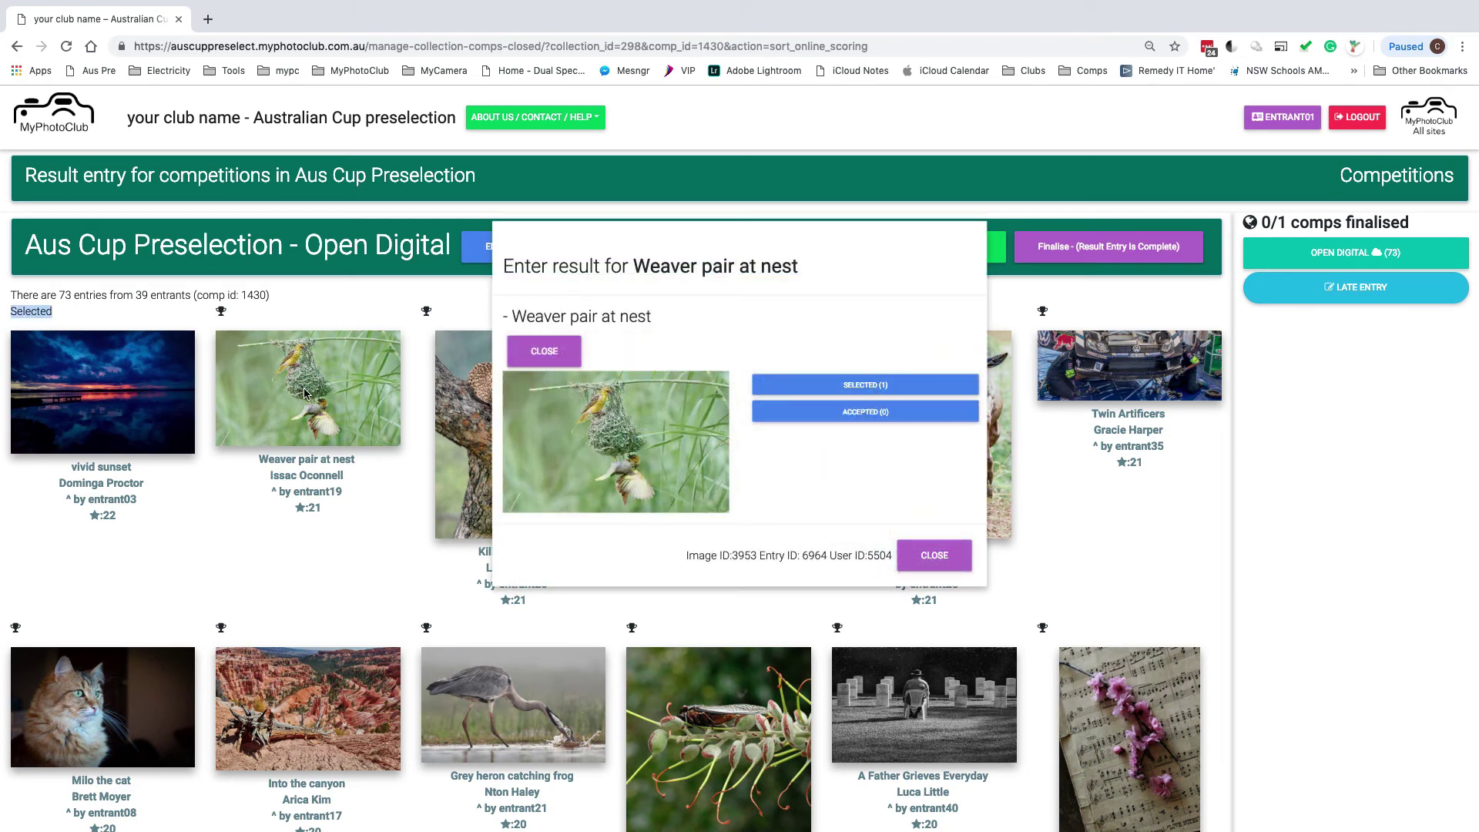
{"action": "left_click", "coordinate": [851, 395]}
{"action": "left_click", "coordinate": [934, 554]}
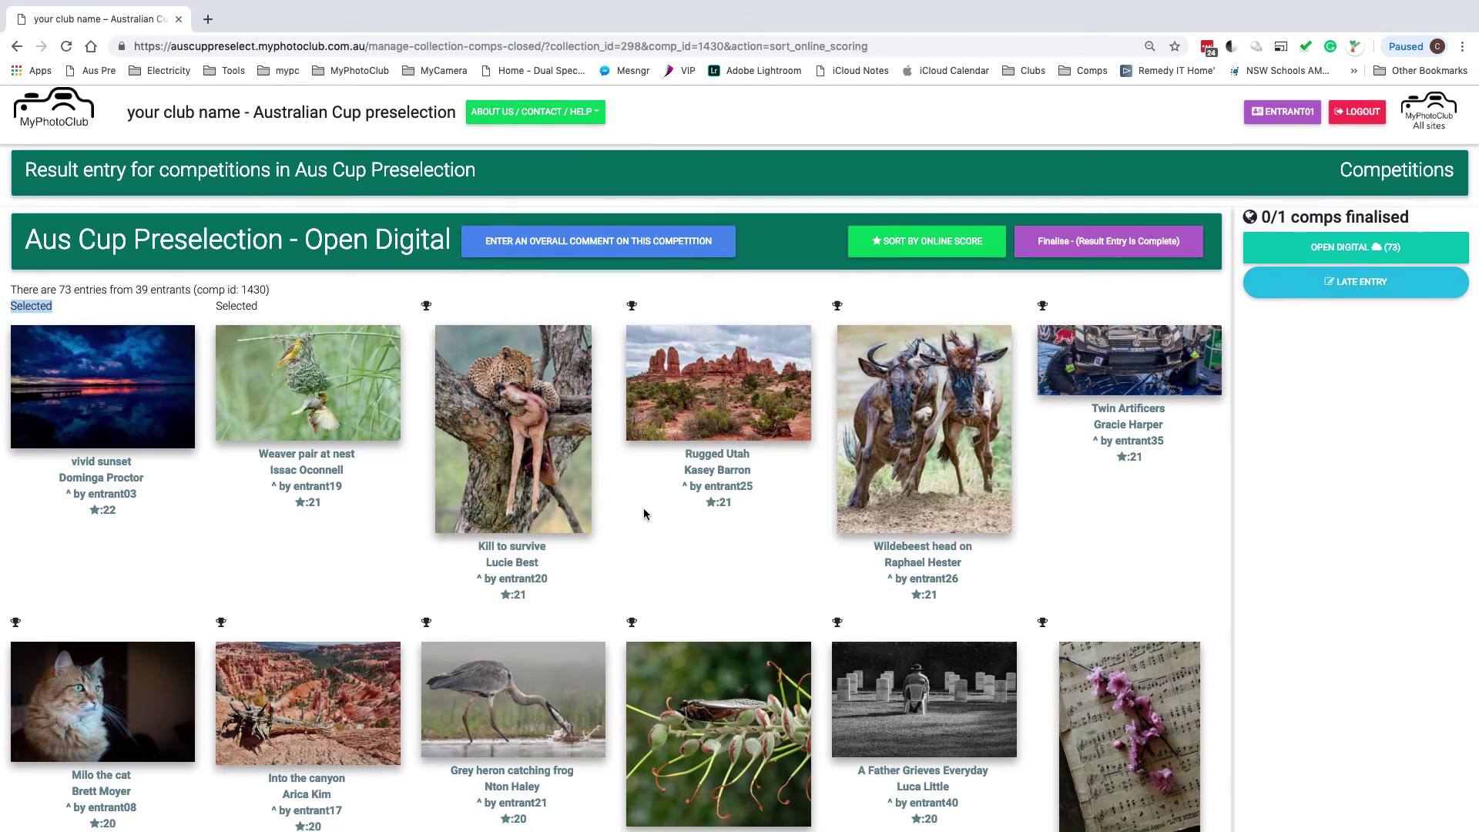
Mark Kill to survive as Selected (1) and close its result dialog
{"action": "scroll", "coordinate": [643, 506], "scroll_direction": "down", "scroll_amount": 1}
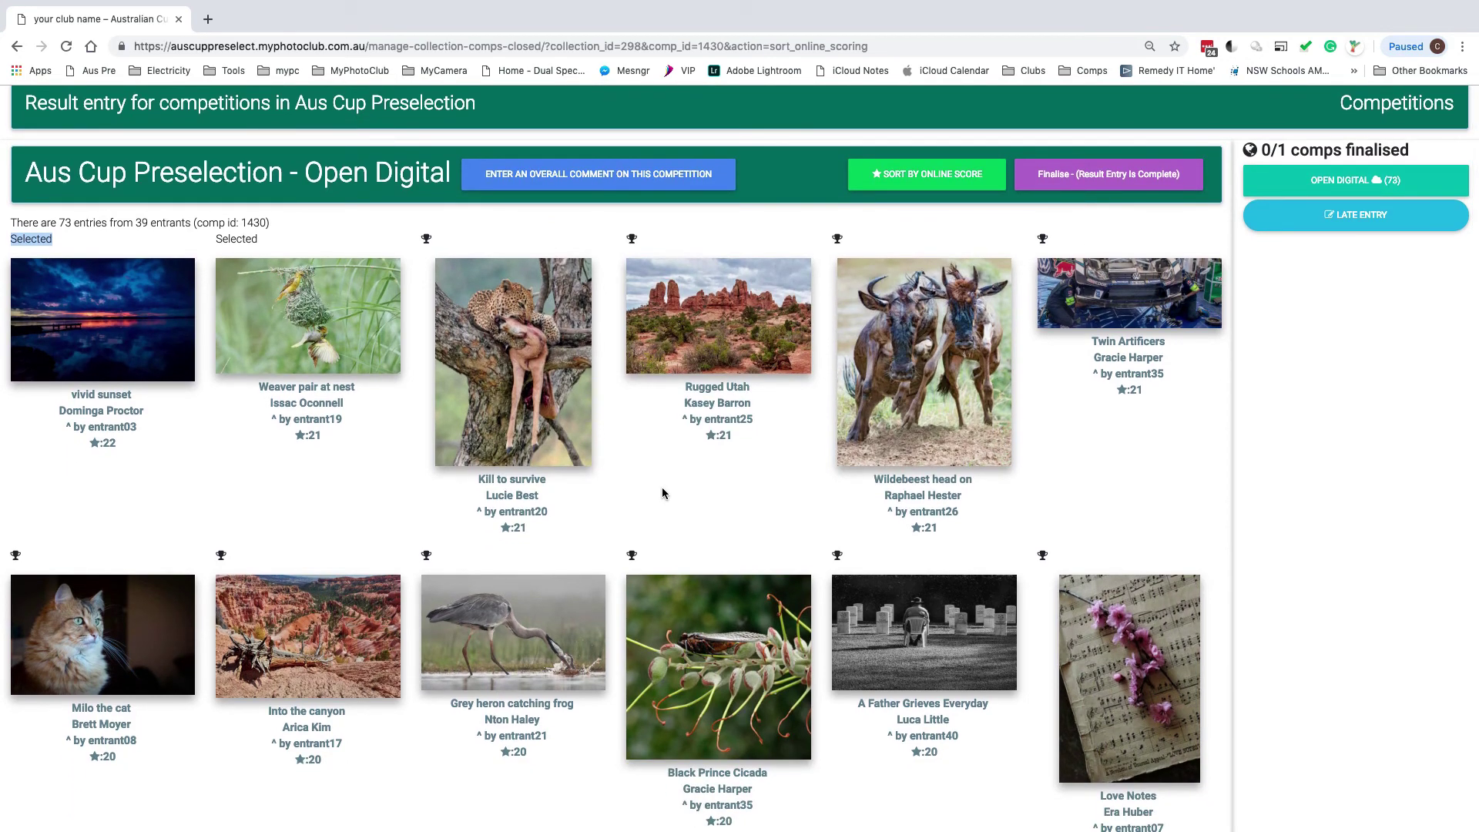
{"action": "scroll", "coordinate": [662, 489], "scroll_direction": "up", "scroll_amount": 1}
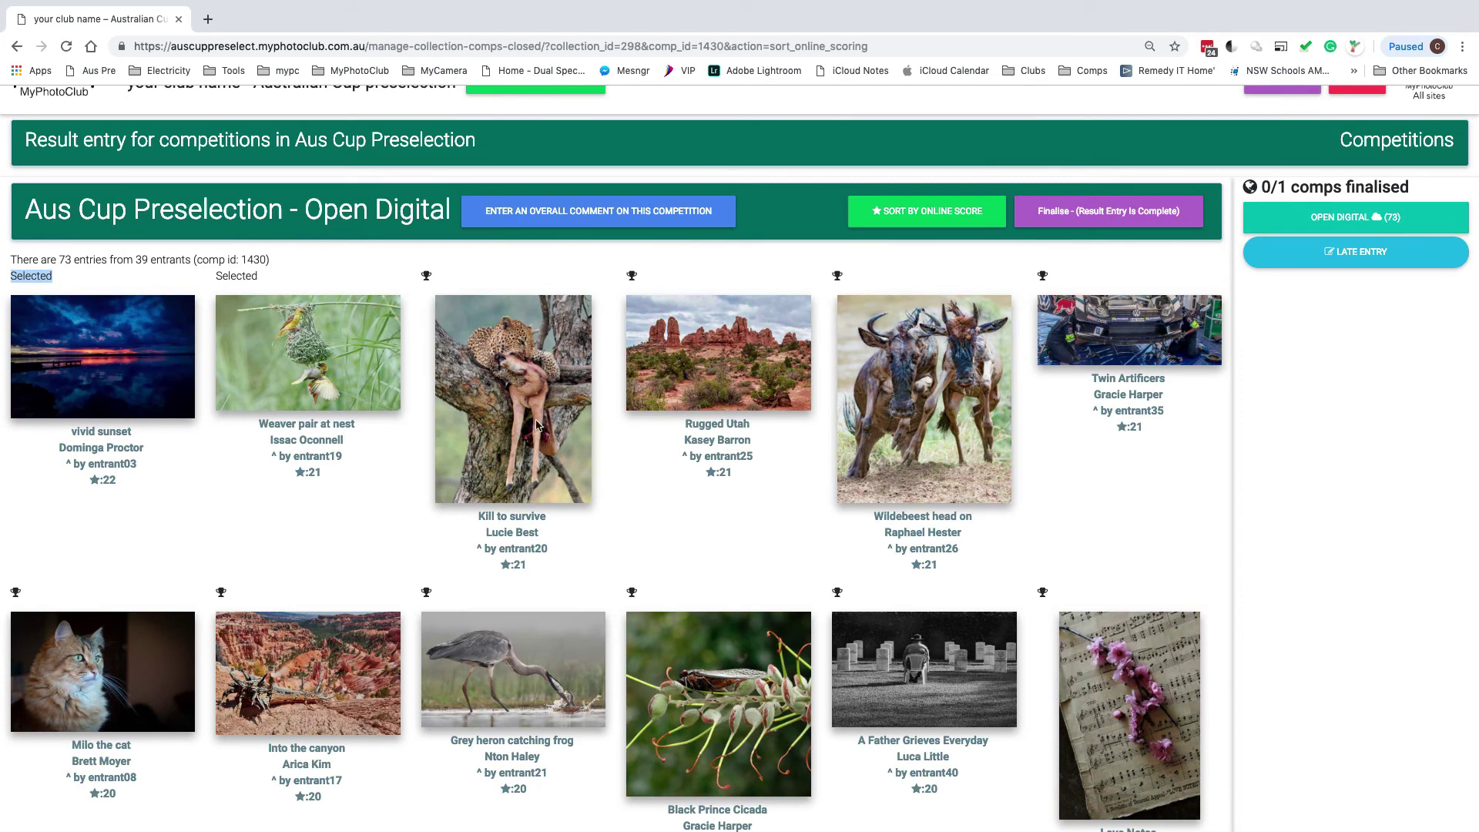
{"action": "left_click", "coordinate": [511, 363]}
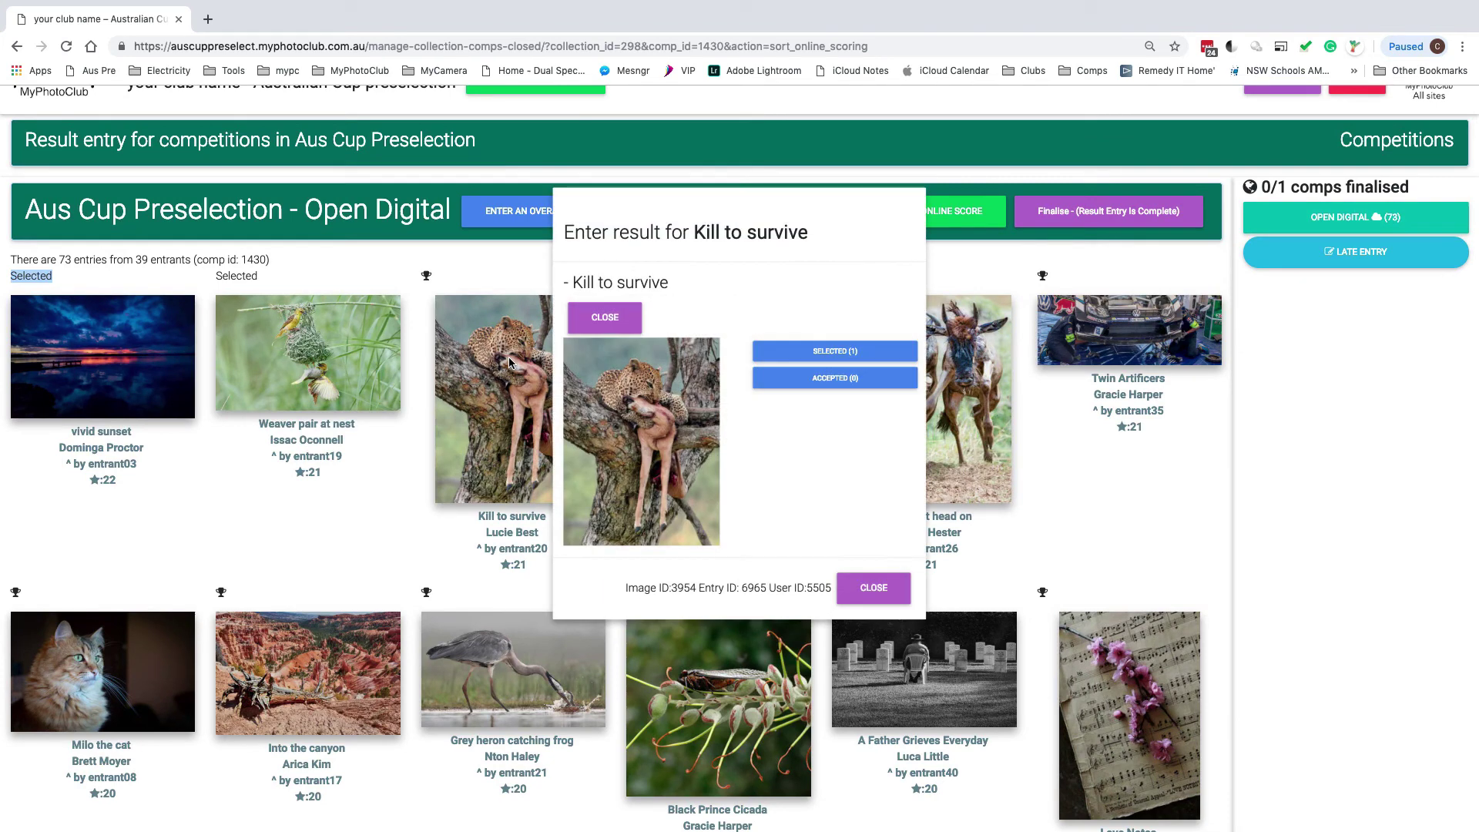
{"action": "left_click", "coordinate": [832, 354]}
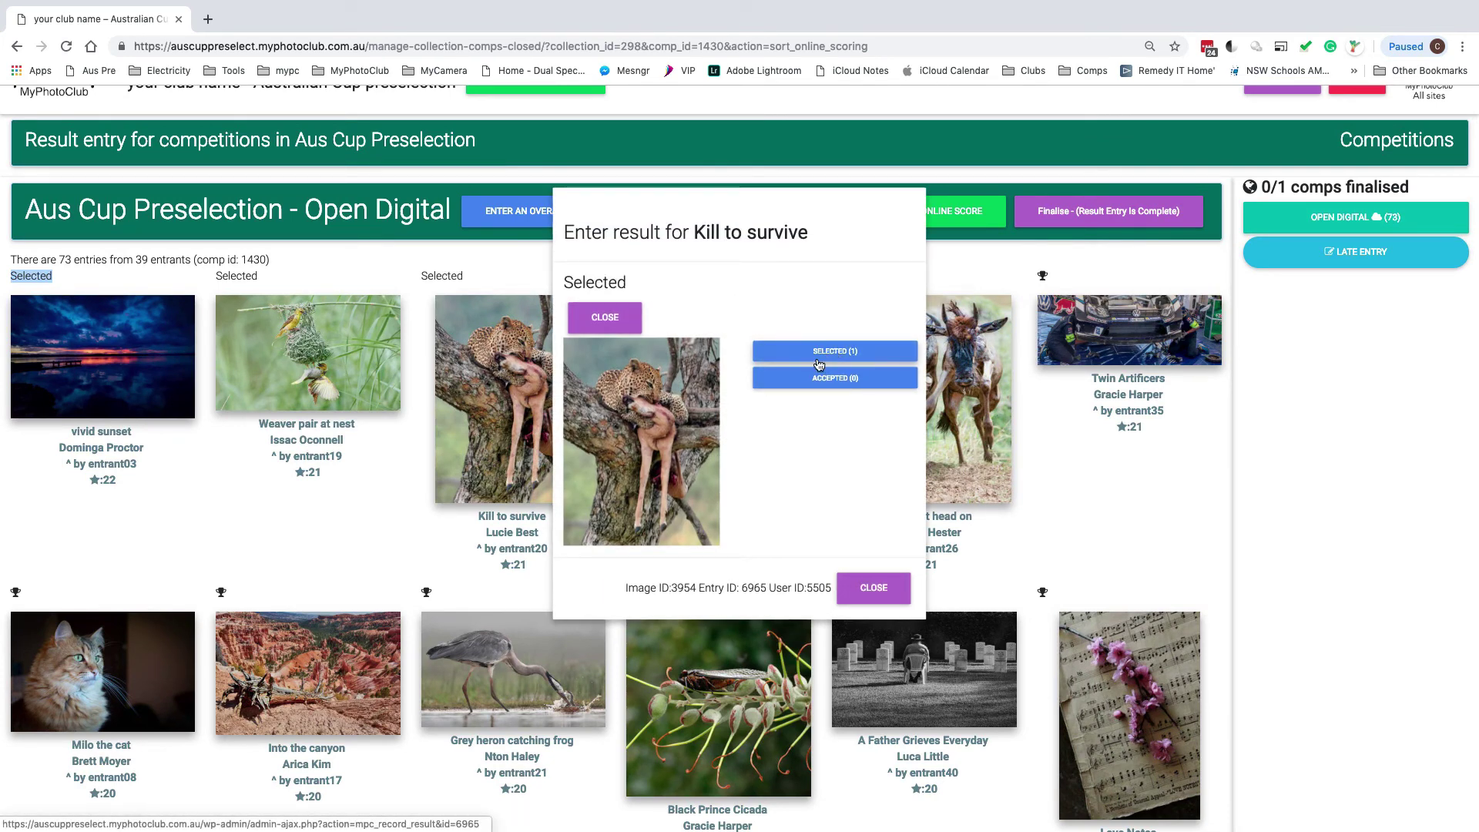
{"action": "left_click", "coordinate": [868, 588]}
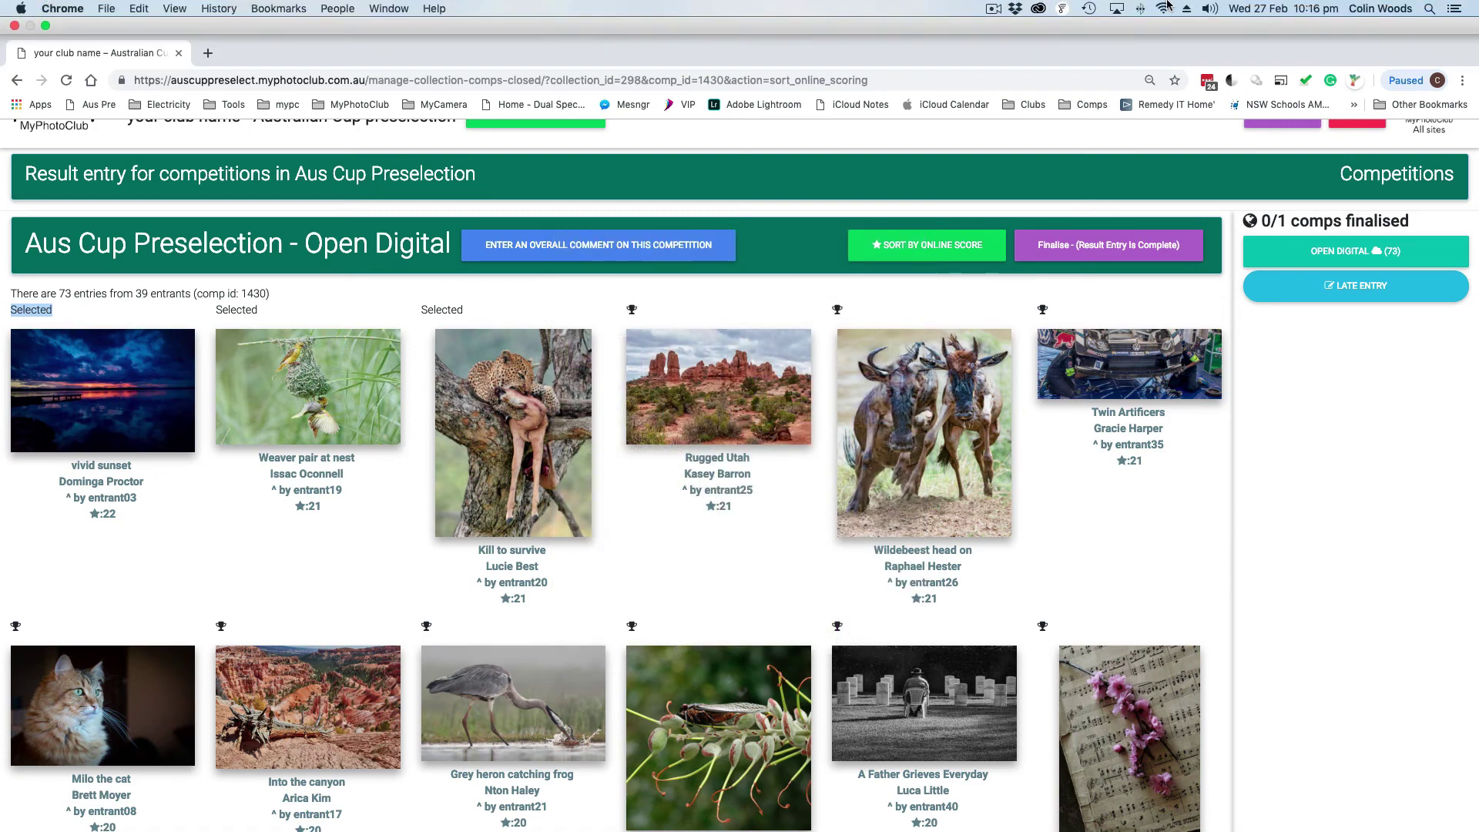
{"action": "left_click", "coordinate": [992, 9]}
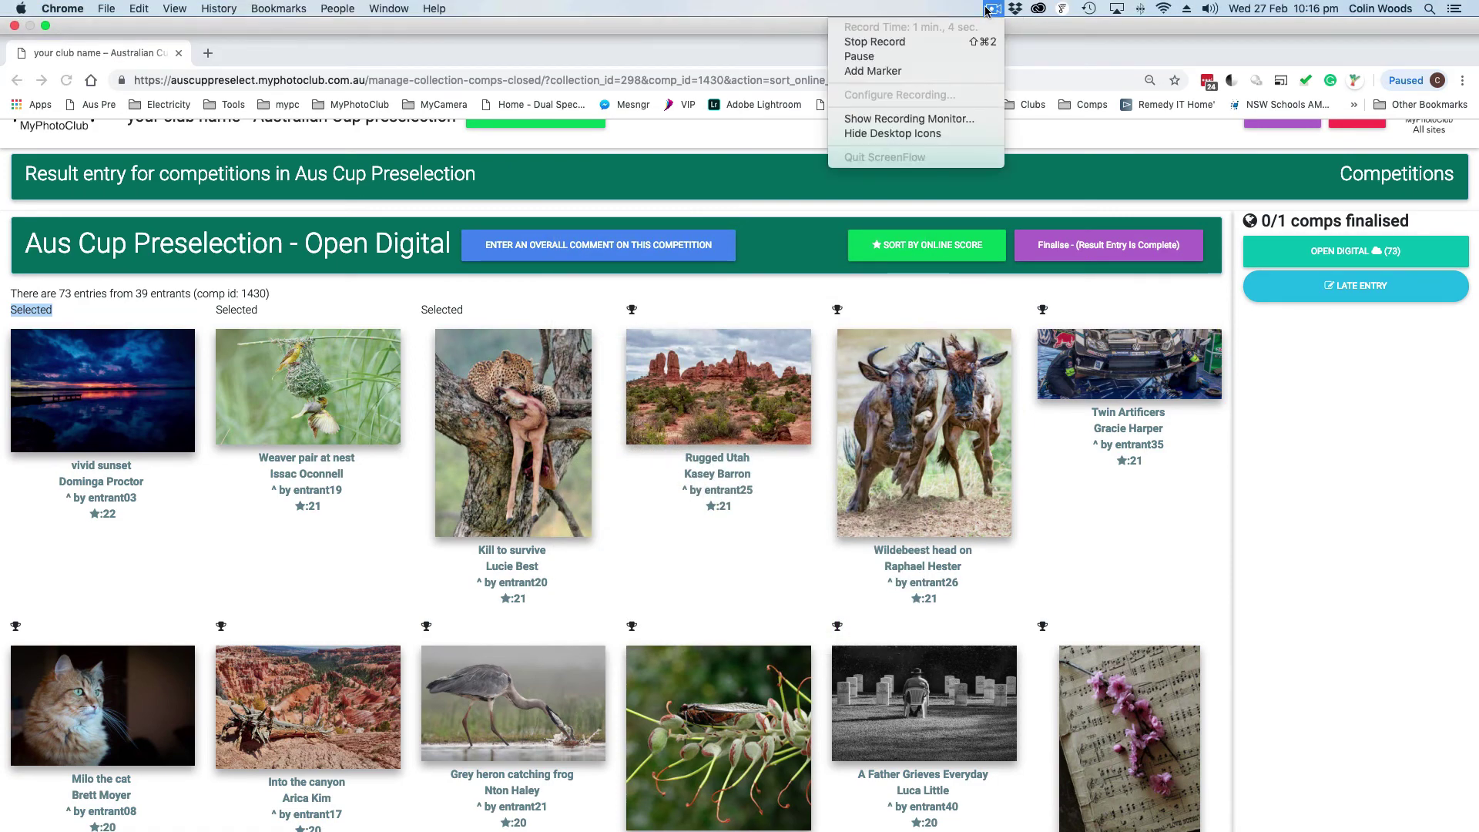
{"action": "left_click", "coordinate": [878, 58]}
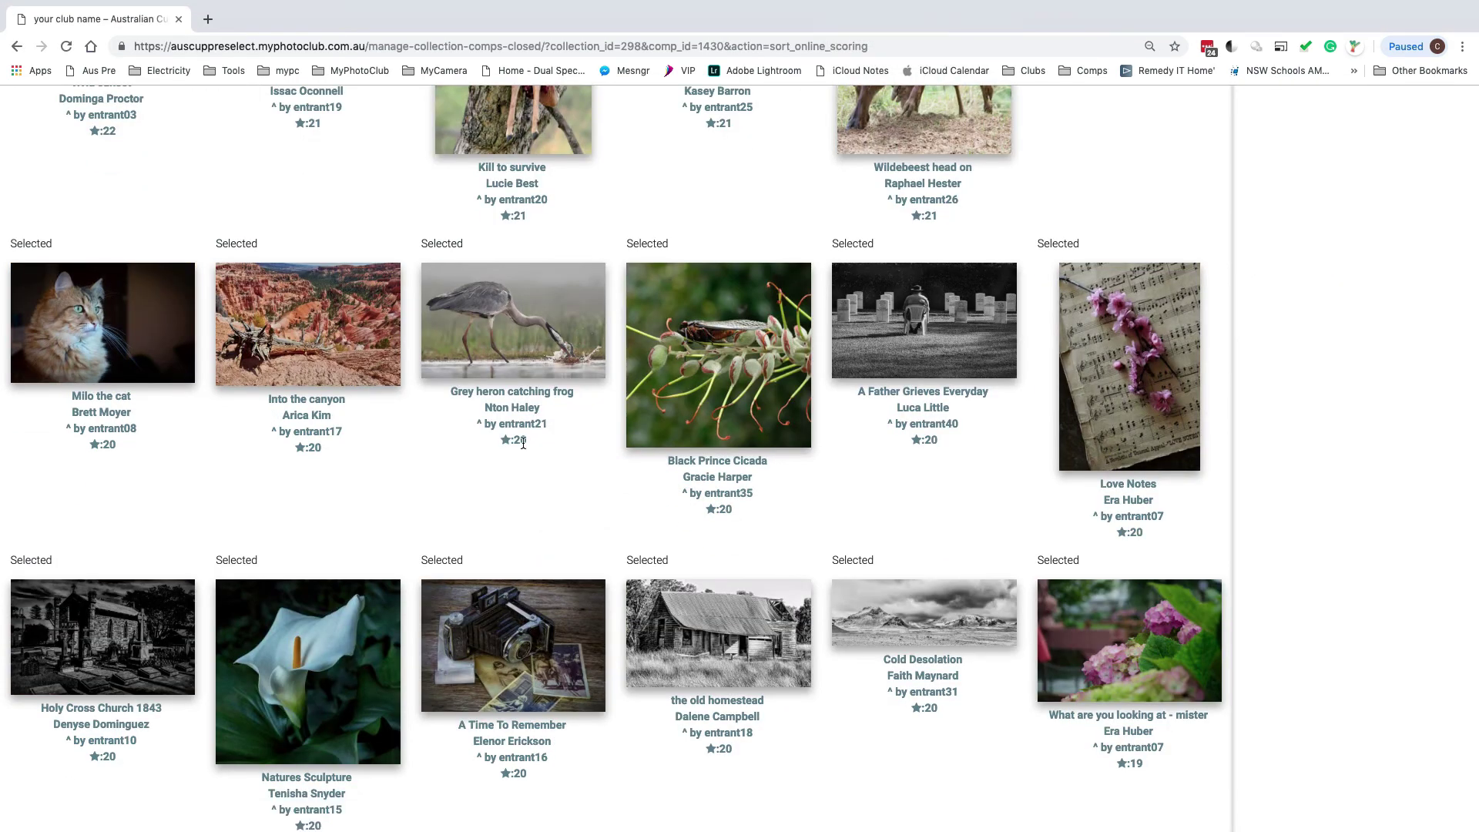
Scroll the result grid to confirm the 22- through 19-scored entries show Selected
{"action": "scroll", "coordinate": [522, 442], "scroll_direction": "down", "scroll_amount": 3}
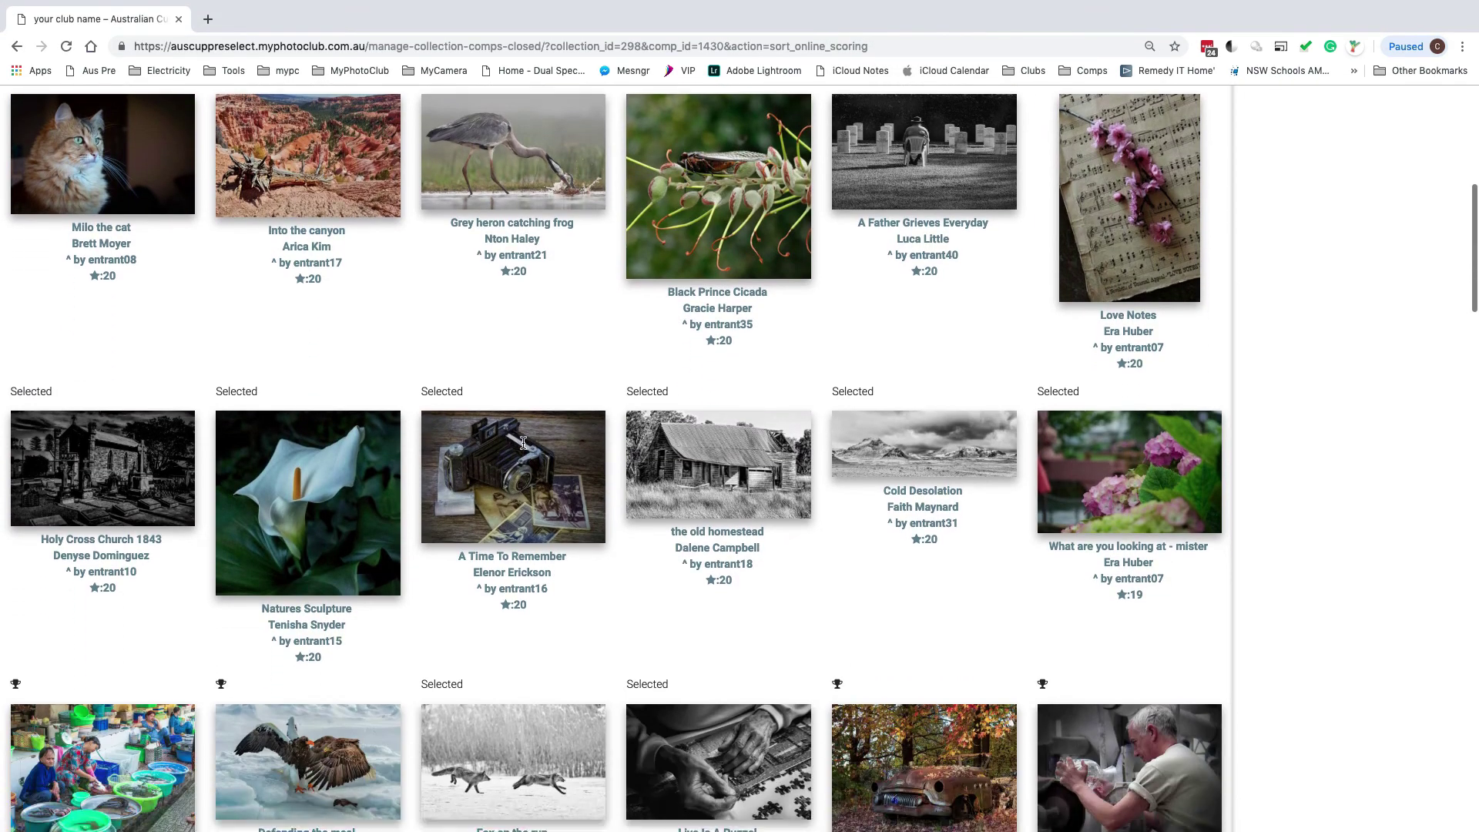
{"action": "scroll", "coordinate": [522, 442], "scroll_direction": "up", "scroll_amount": 10}
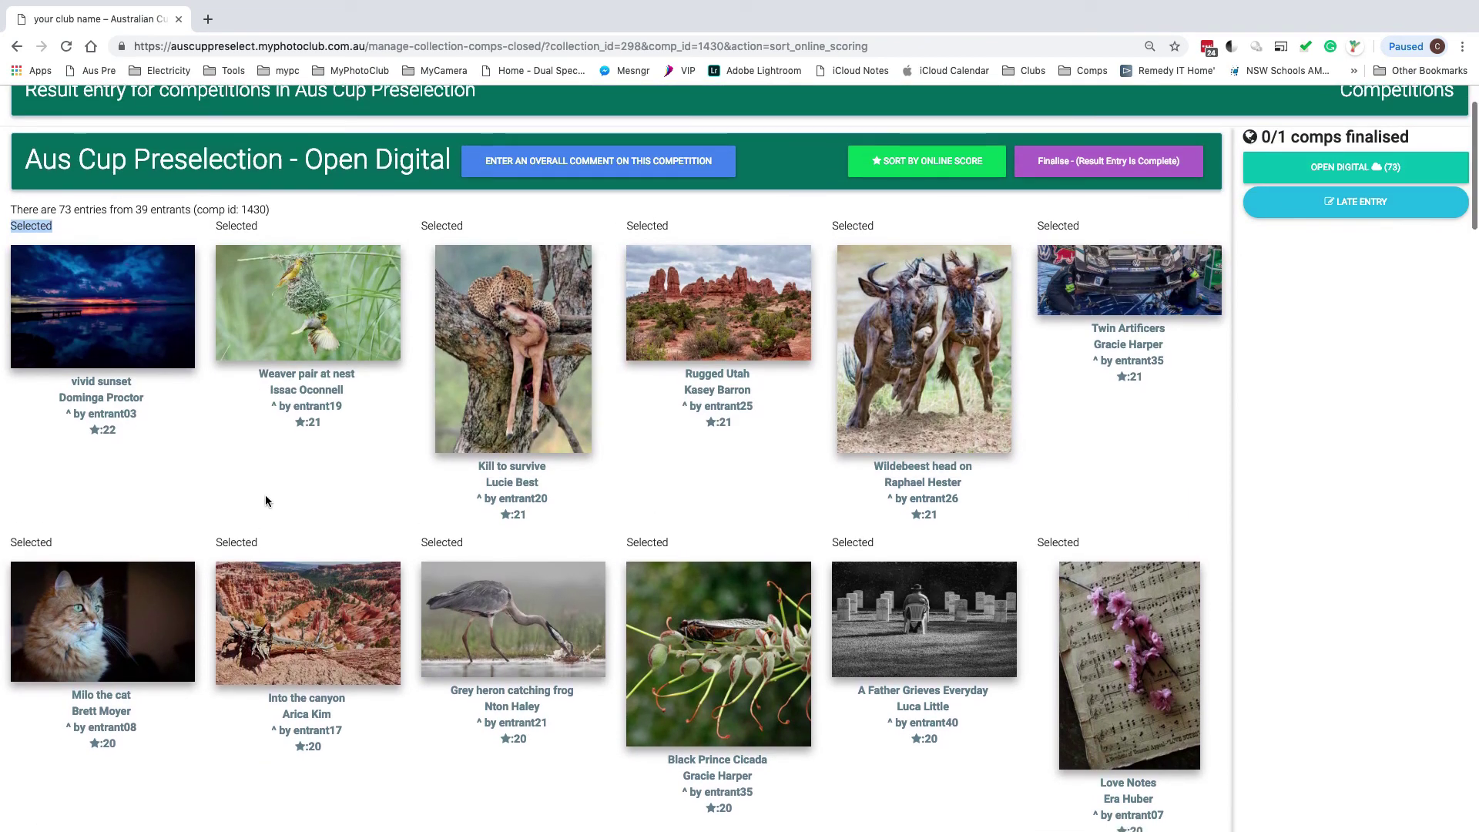
{"action": "scroll", "coordinate": [265, 497], "scroll_direction": "down", "scroll_amount": 1}
{"action": "scroll", "coordinate": [265, 497], "scroll_direction": "down", "scroll_amount": 2}
{"action": "scroll", "coordinate": [265, 499], "scroll_direction": "down", "scroll_amount": 5}
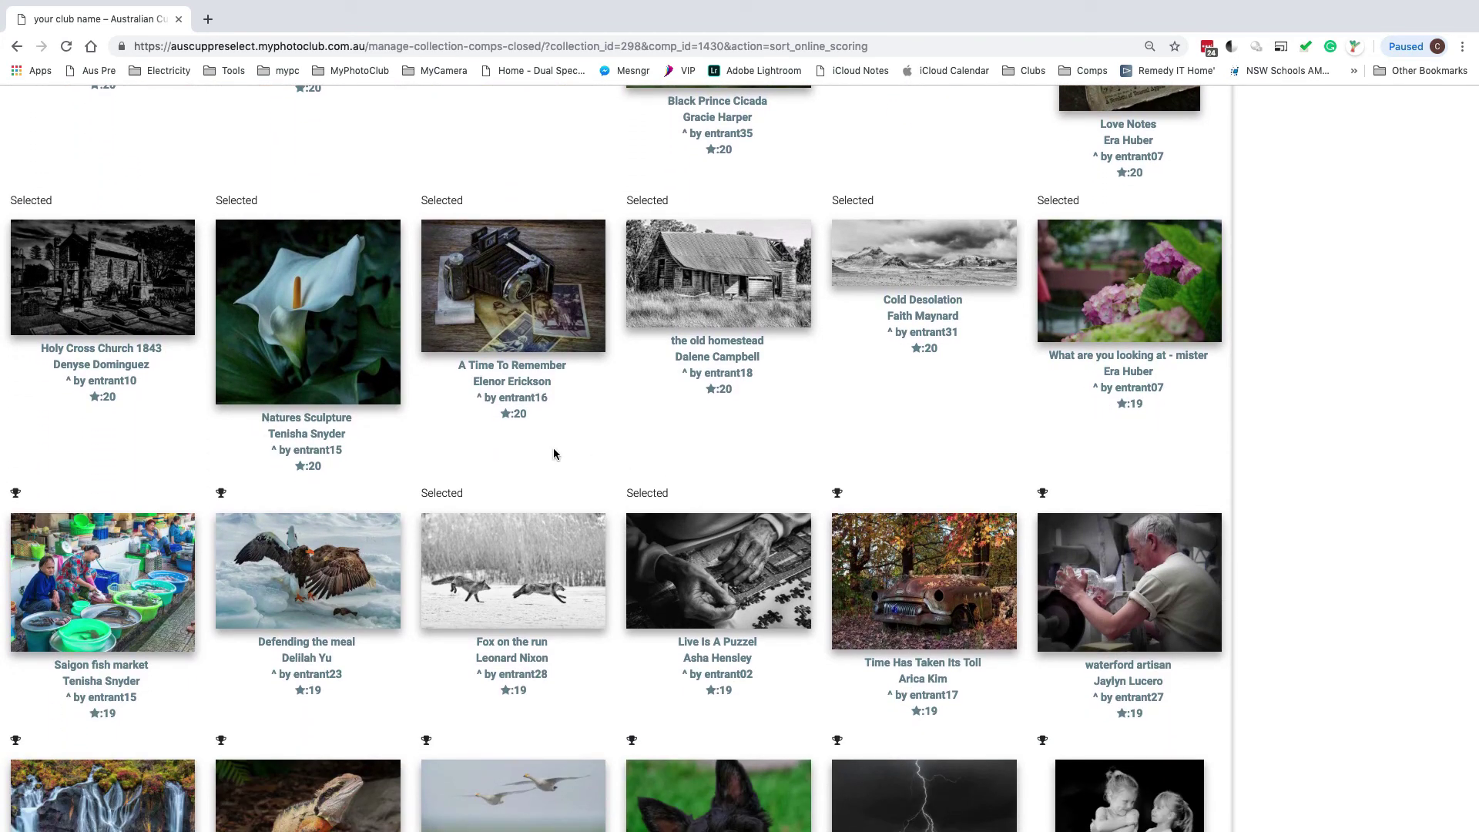
{"action": "scroll", "coordinate": [553, 454], "scroll_direction": "up", "scroll_amount": 10}
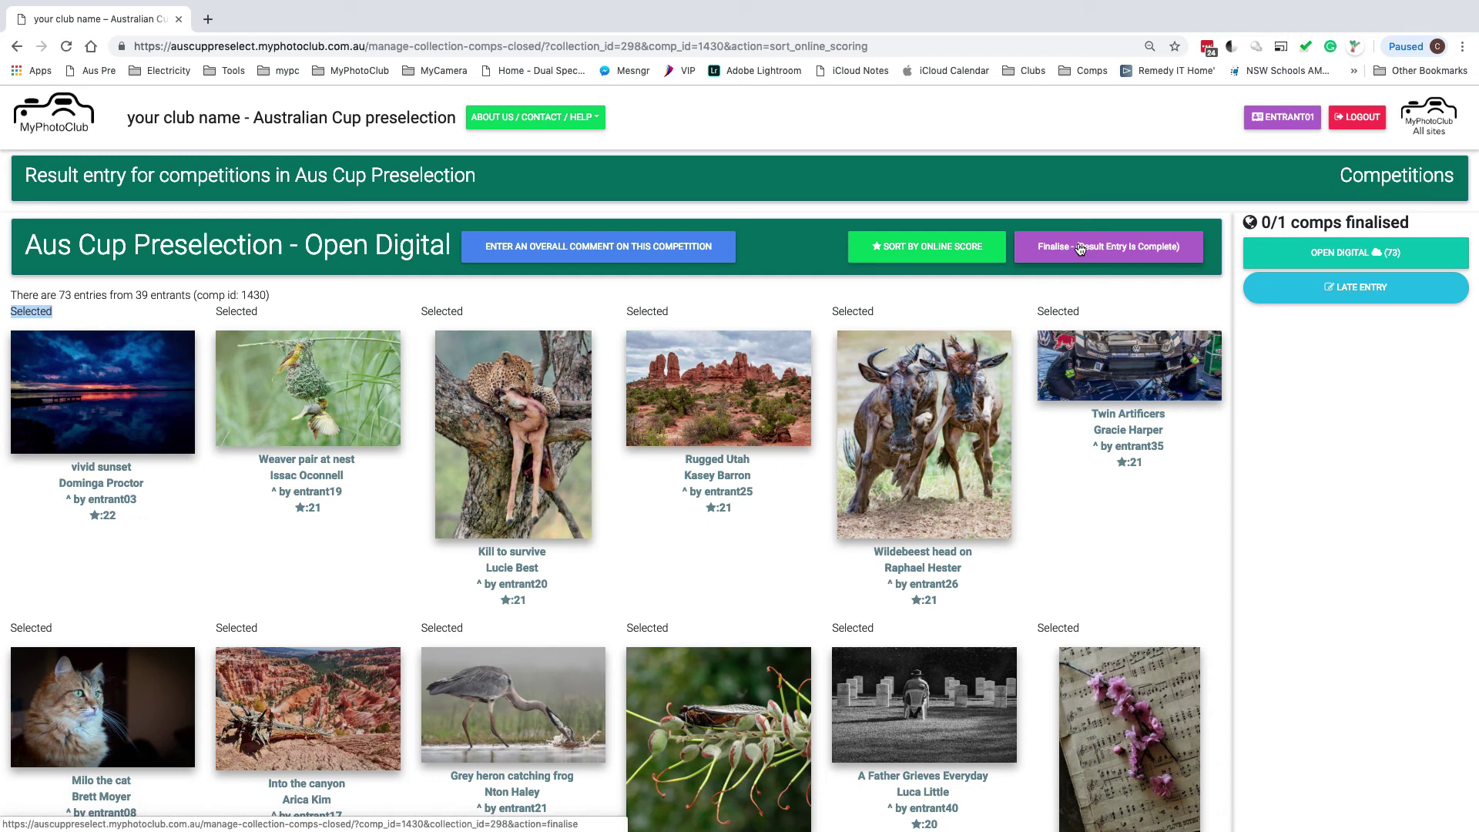
Finalise Open Digital result entry and review the 20 Selected entries above the Accepted ones
{"action": "left_click", "coordinate": [1081, 248]}
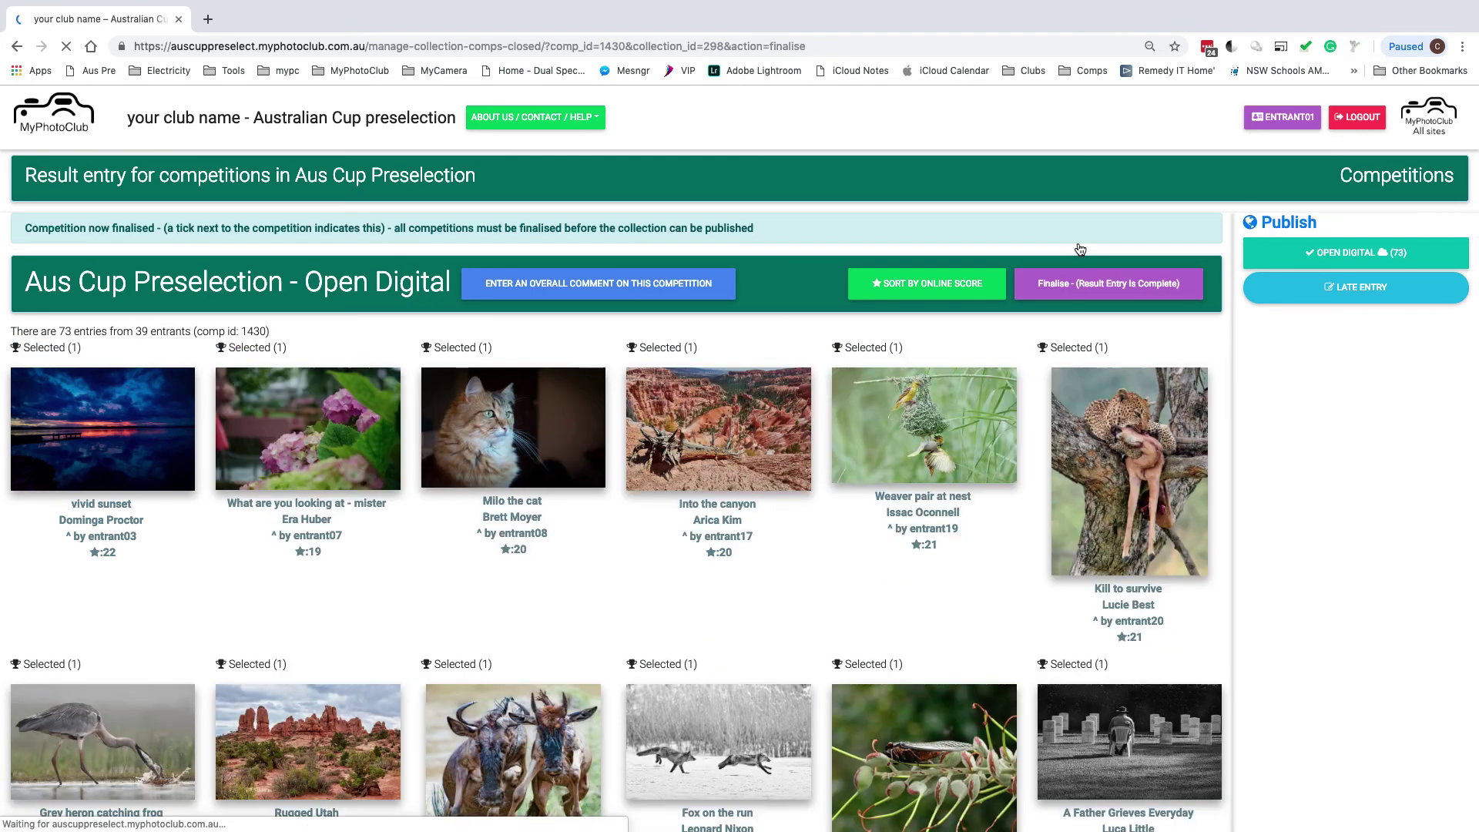
{"action": "scroll", "coordinate": [673, 535], "scroll_direction": "down", "scroll_amount": 5}
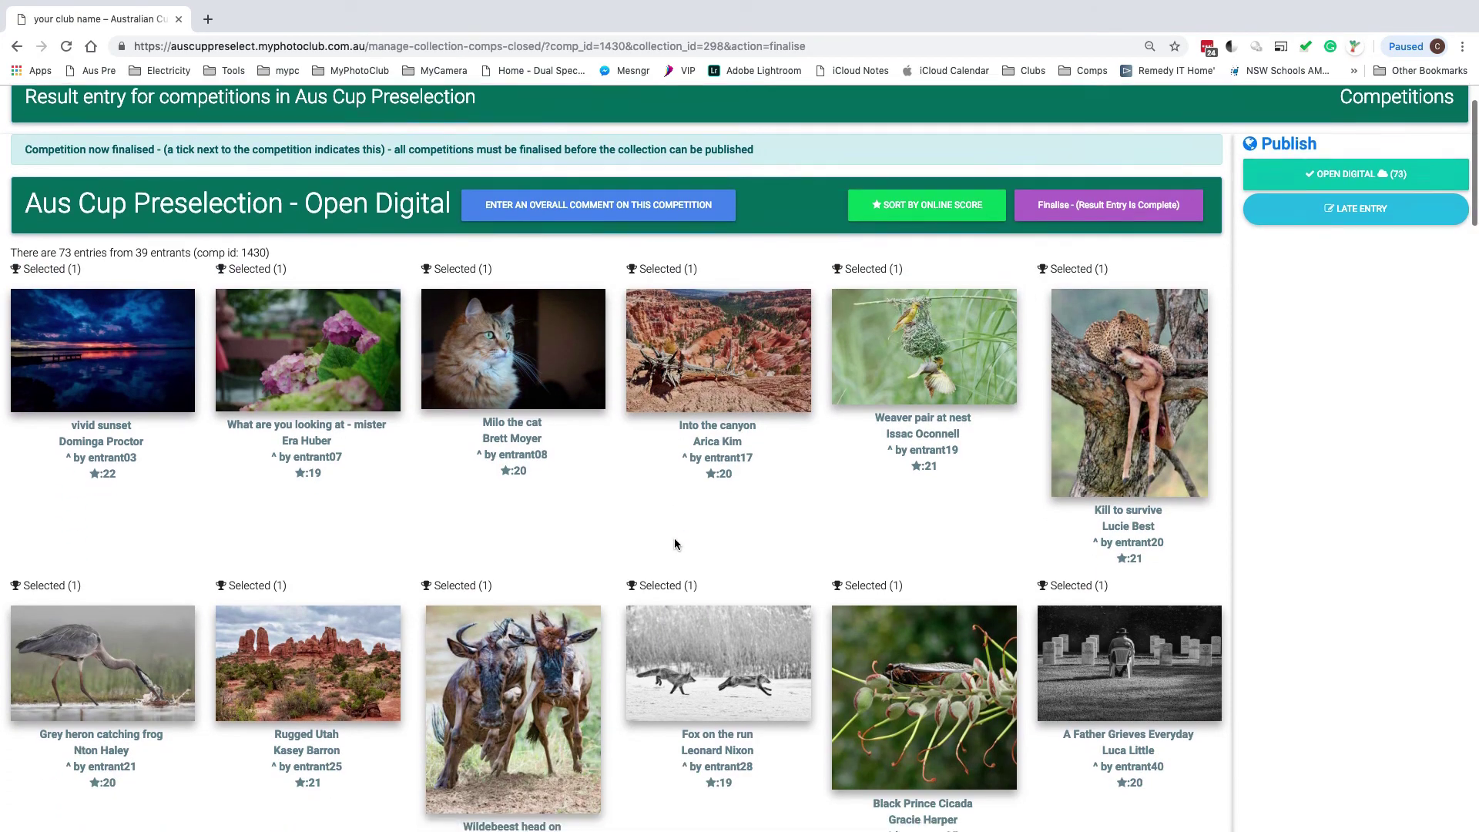
{"action": "scroll", "coordinate": [674, 542], "scroll_direction": "down", "scroll_amount": 5}
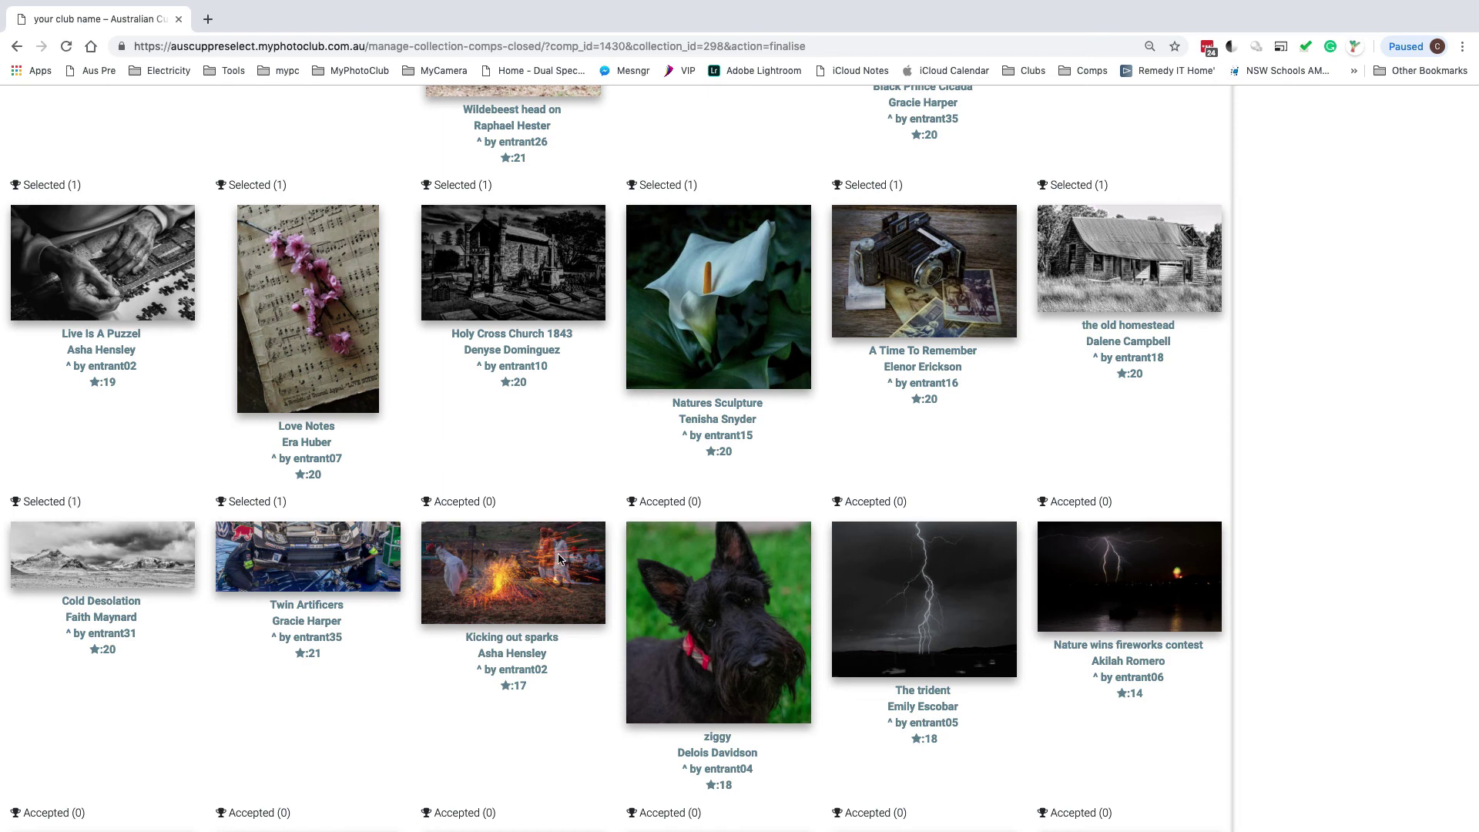
{"action": "scroll", "coordinate": [559, 560], "scroll_direction": "down", "scroll_amount": 10}
{"action": "scroll", "coordinate": [557, 560], "scroll_direction": "down", "scroll_amount": 9}
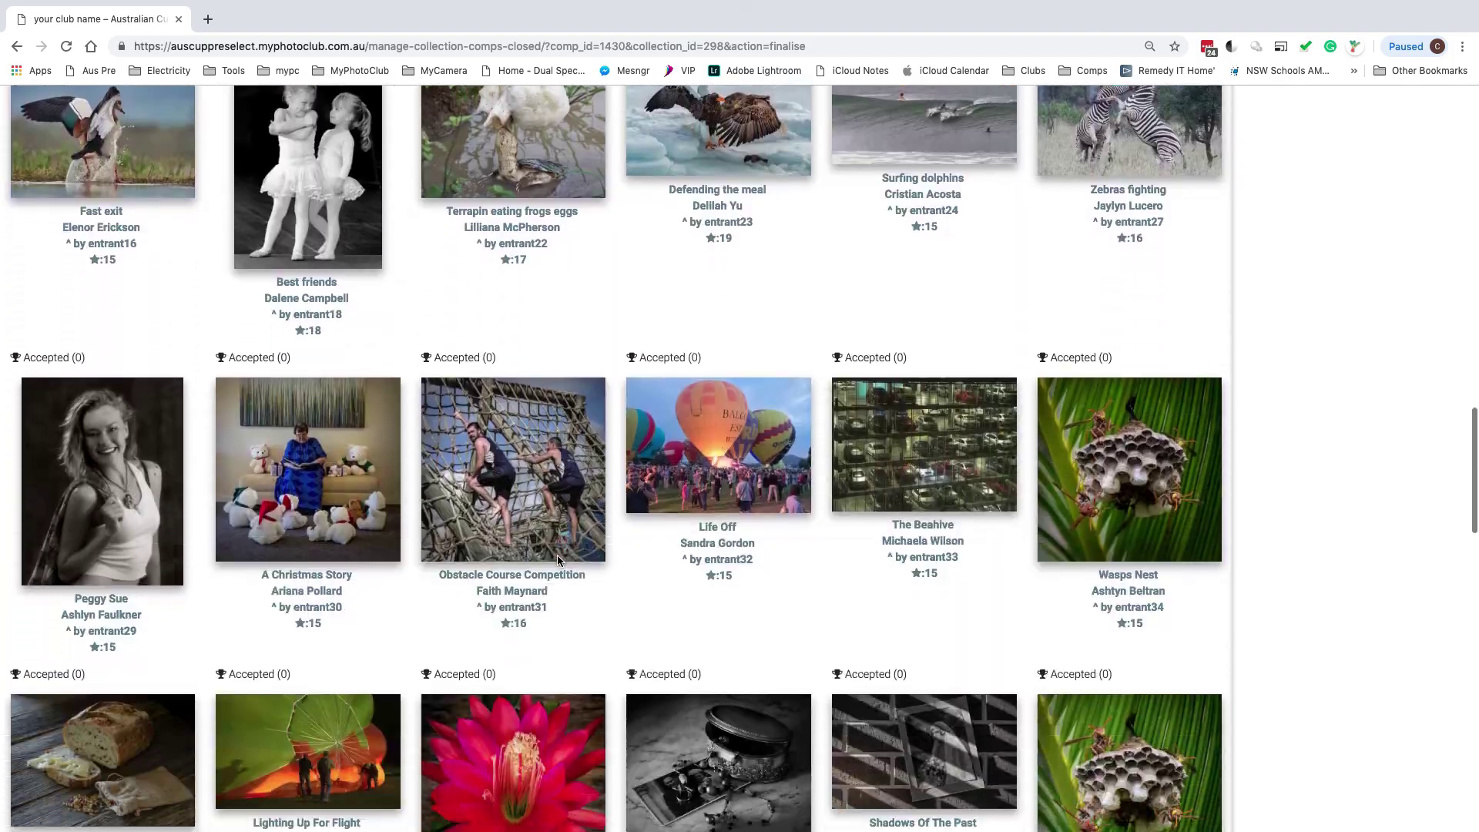
{"action": "scroll", "coordinate": [557, 561], "scroll_direction": "up", "scroll_amount": 10}
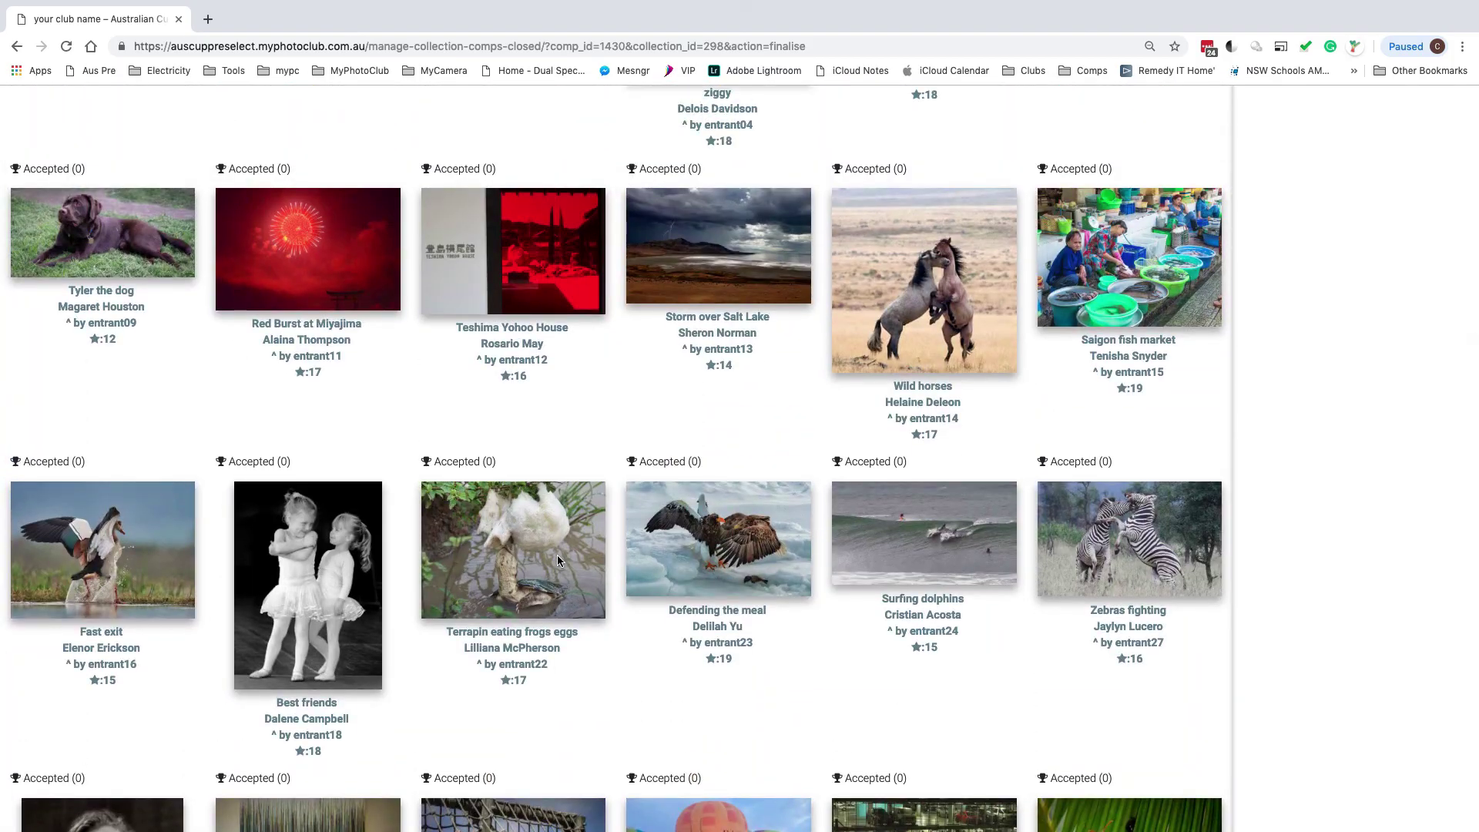
{"action": "scroll", "coordinate": [557, 555], "scroll_direction": "up", "scroll_amount": 15}
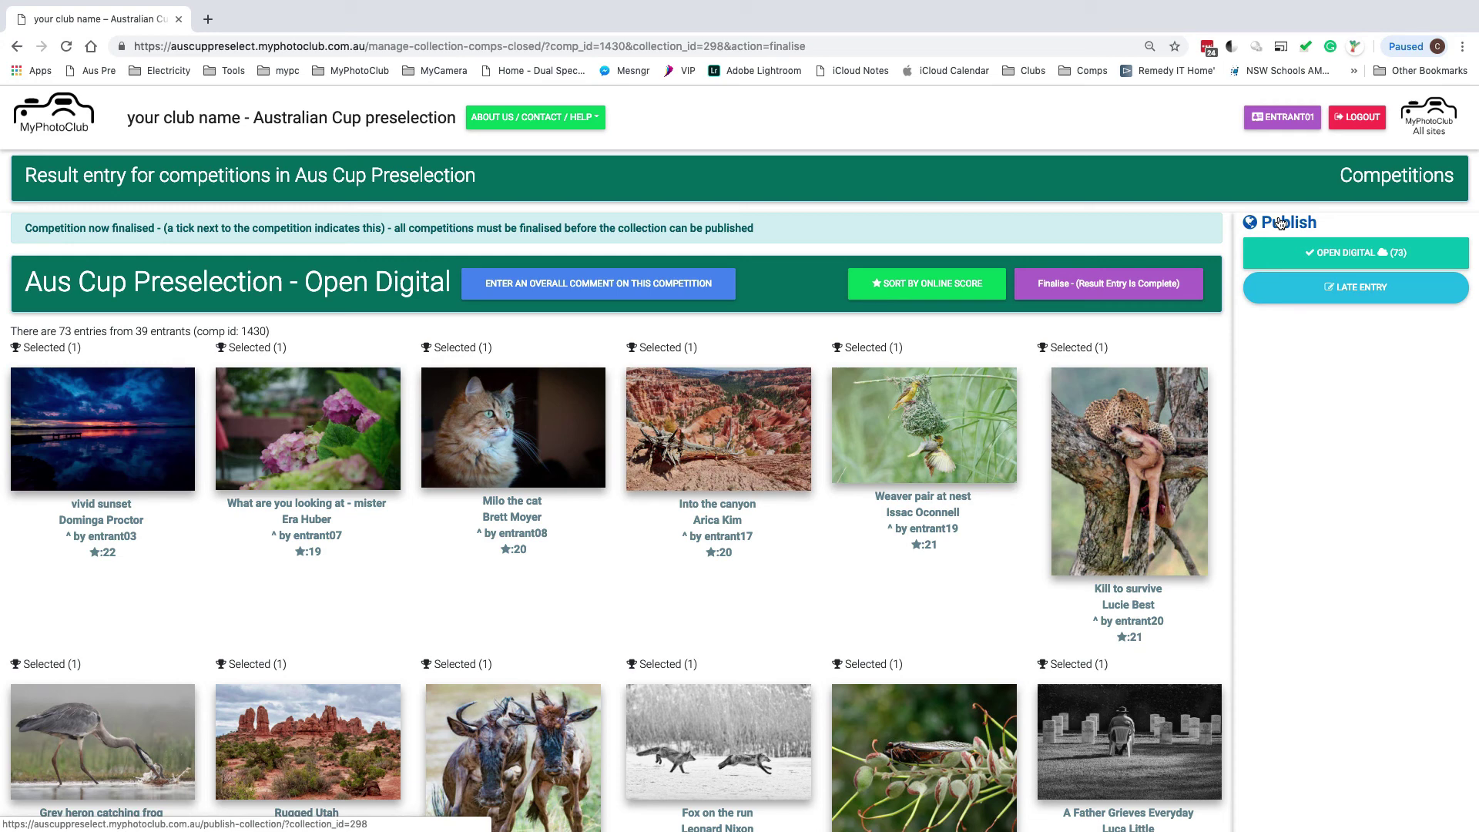
Publish Aus Cup Preselection with the NO POST/EMAILS option, then return to the home page
{"action": "left_click", "coordinate": [1279, 223]}
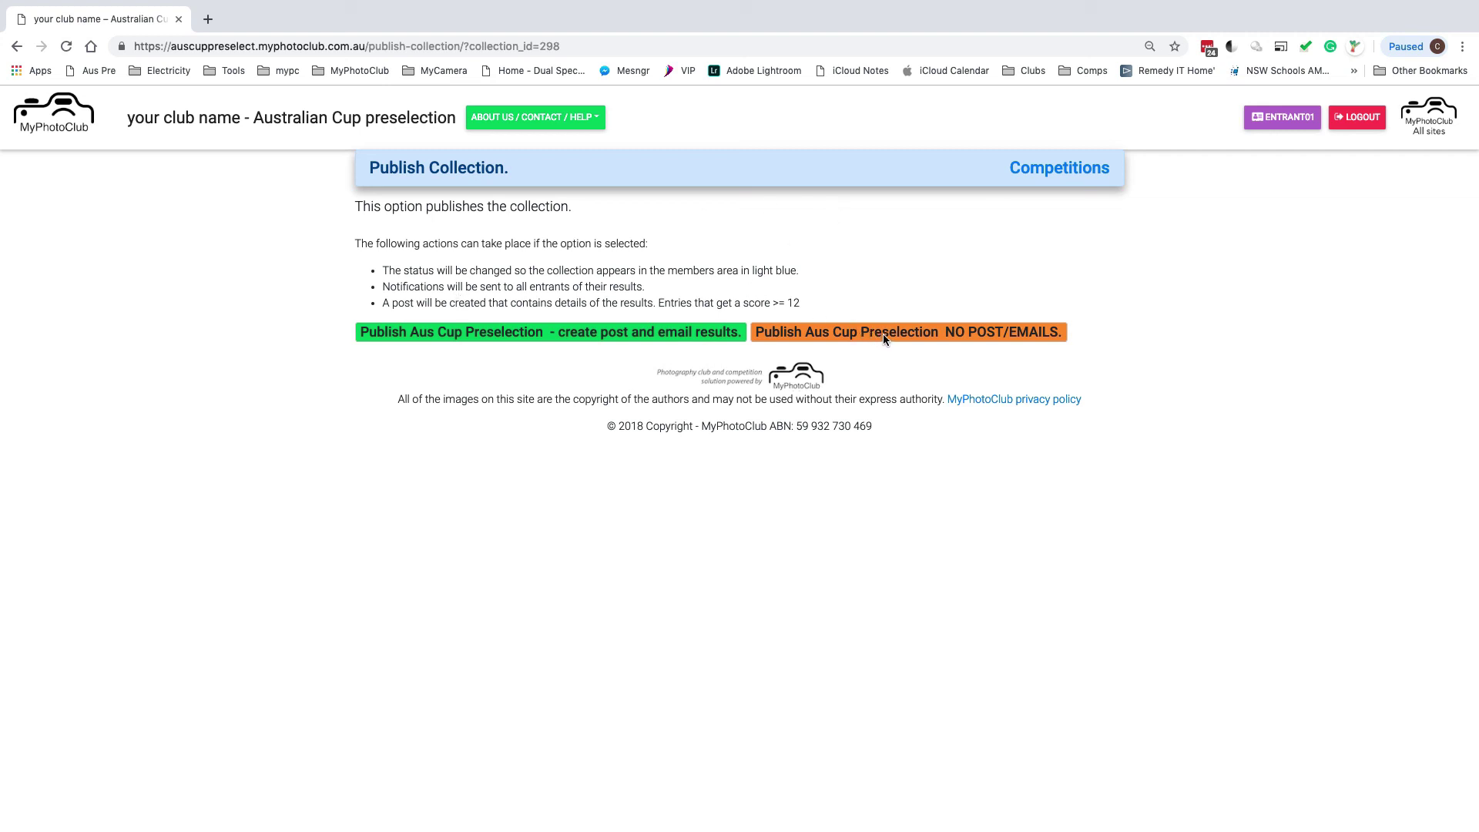
{"action": "left_click", "coordinate": [883, 334]}
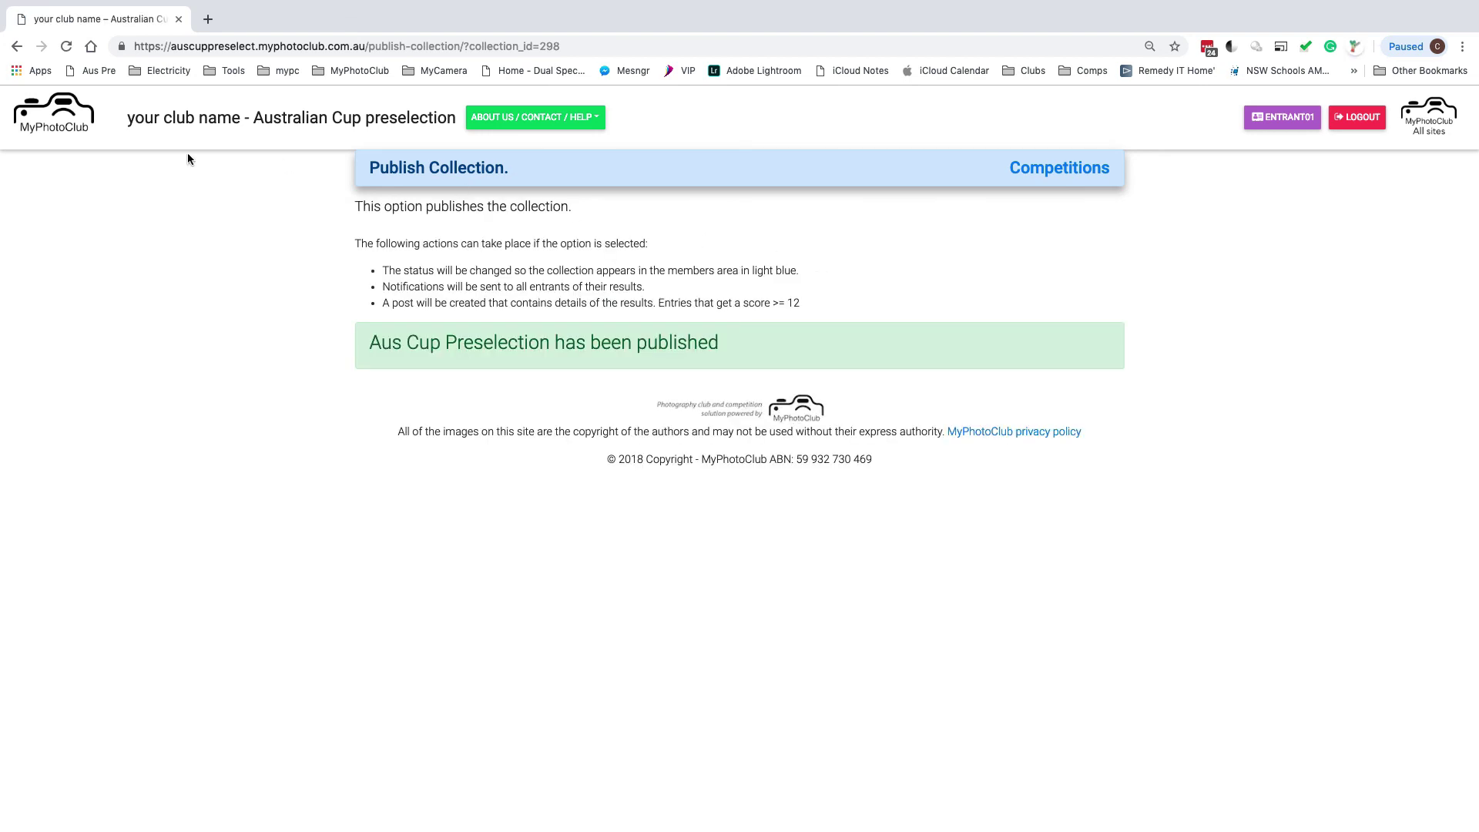
{"action": "left_click", "coordinate": [63, 111]}
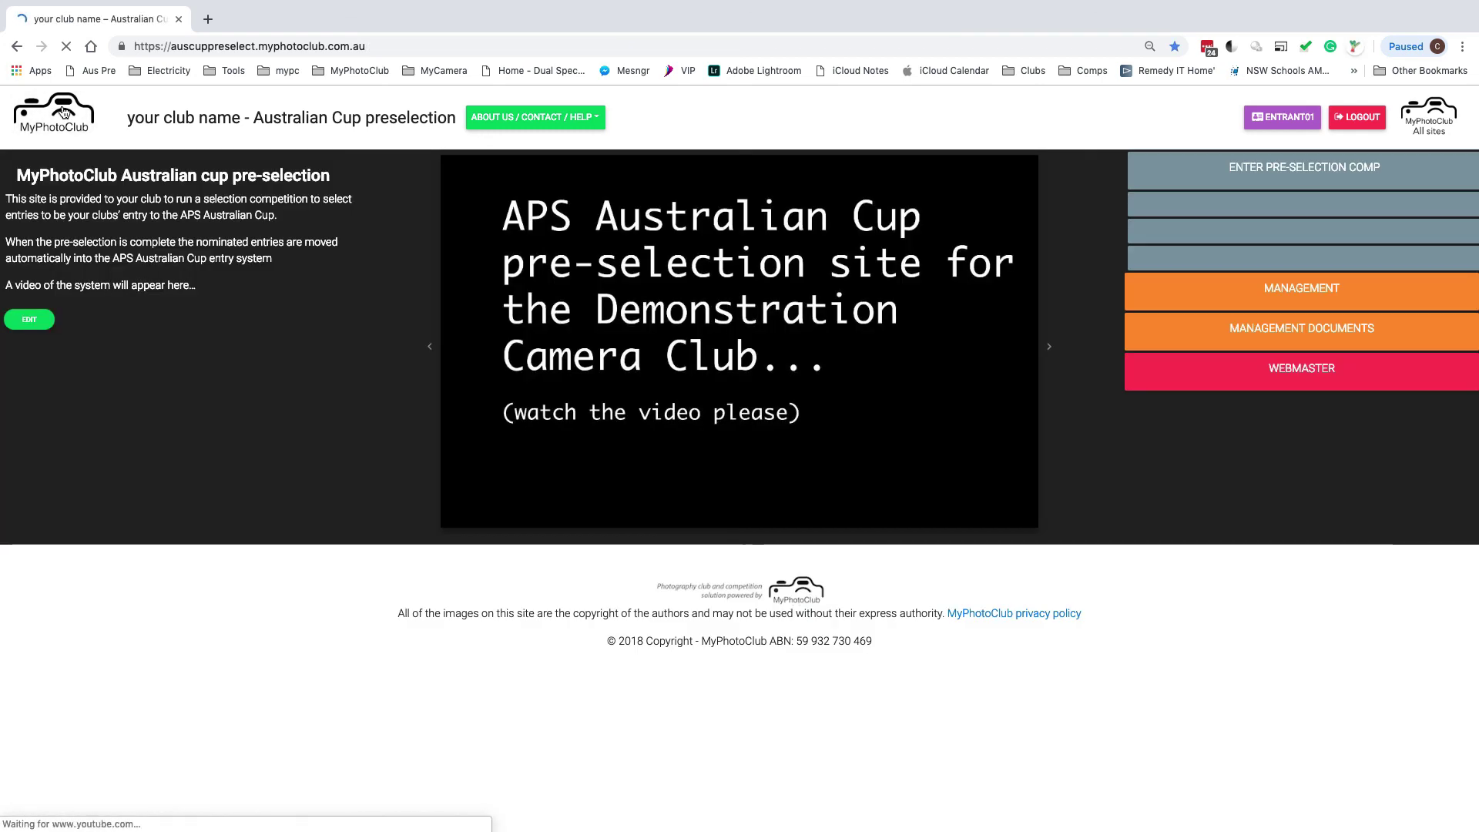
Open the Aus Cup Preselection viewing page showing its 73 Open Digital entries and scores
{"action": "left_click", "coordinate": [1303, 180]}
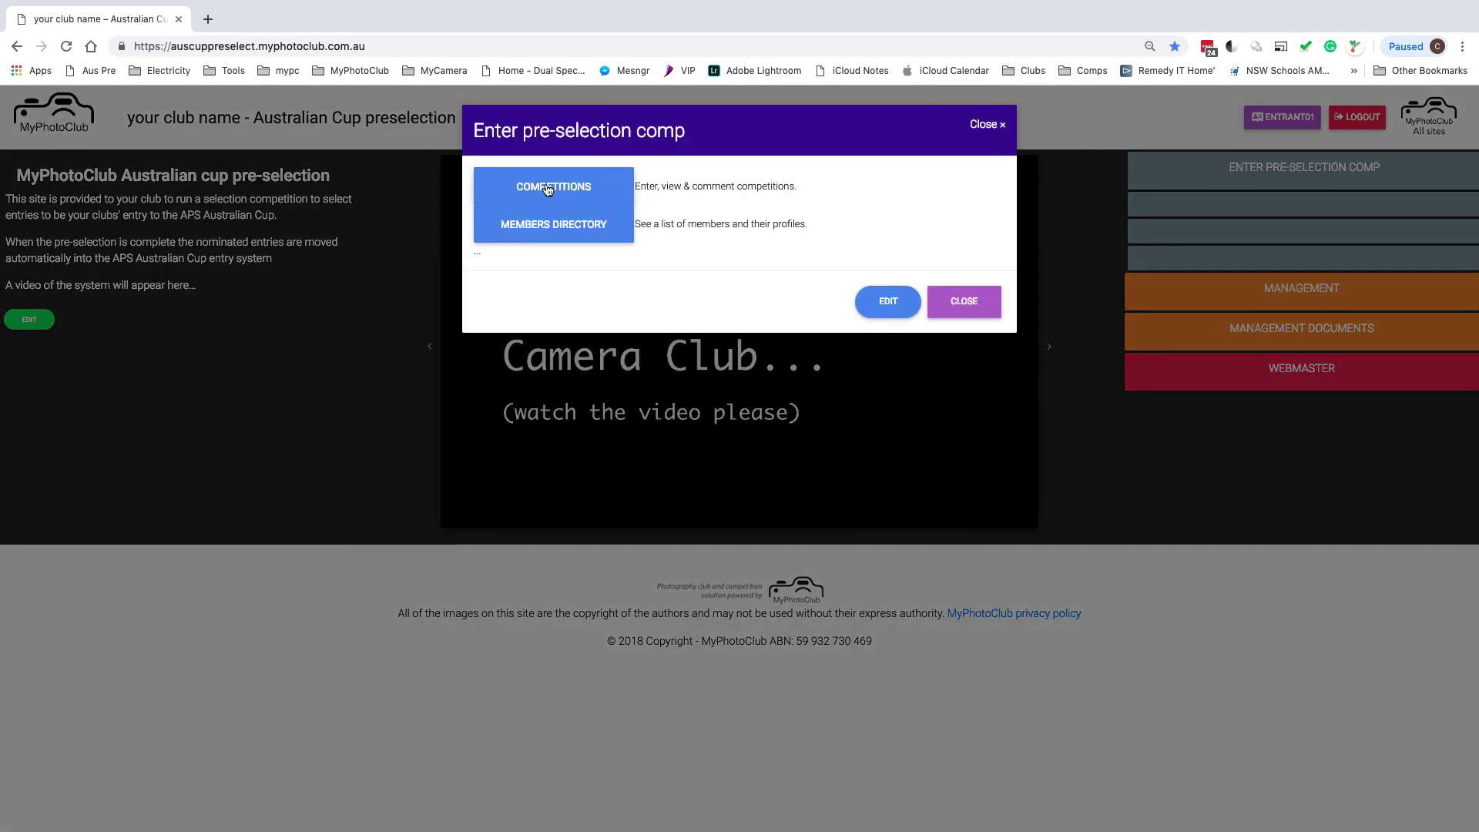
{"action": "left_click", "coordinate": [610, 191]}
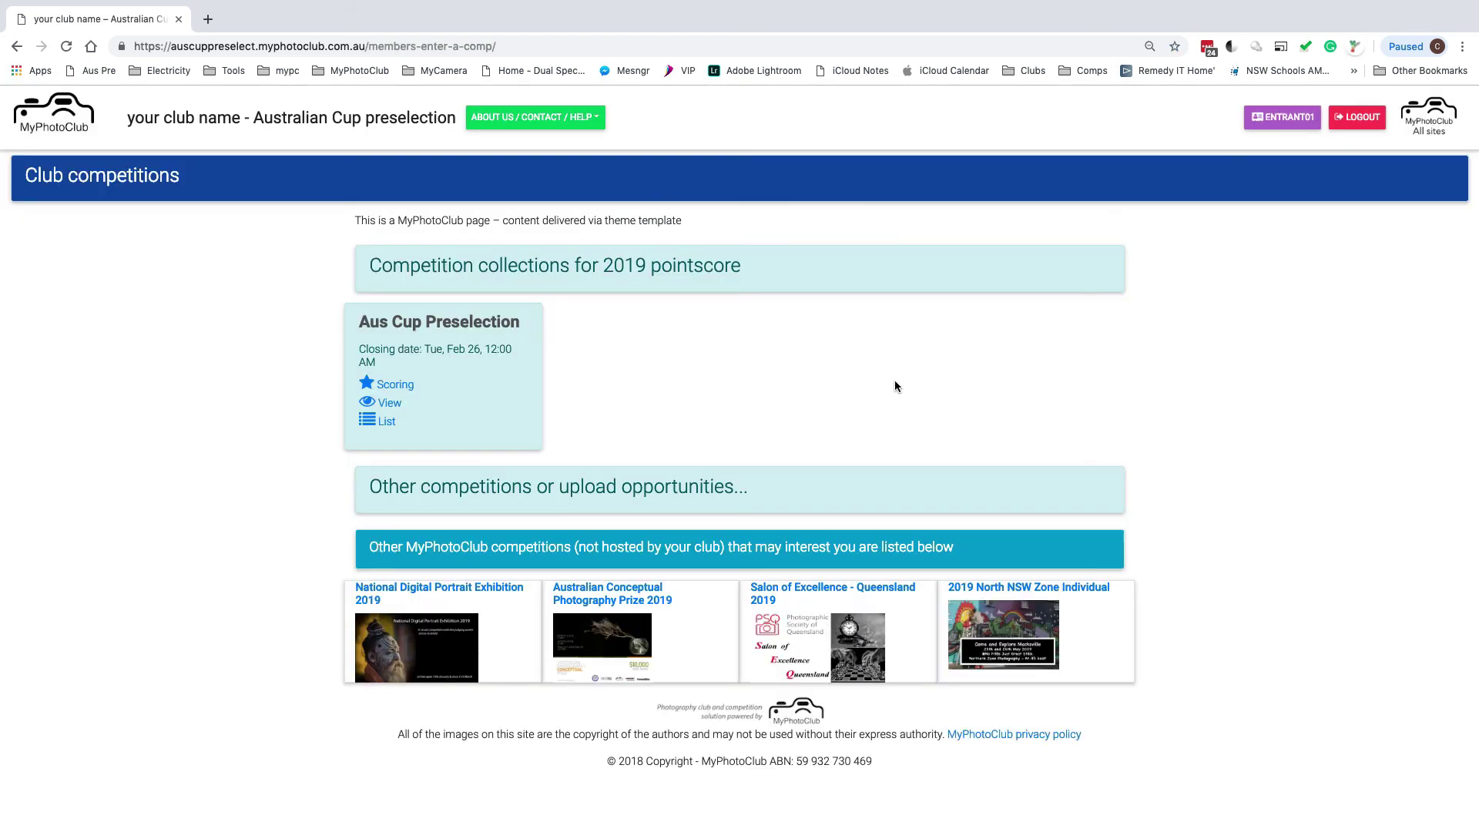
{"action": "left_click", "coordinate": [393, 405]}
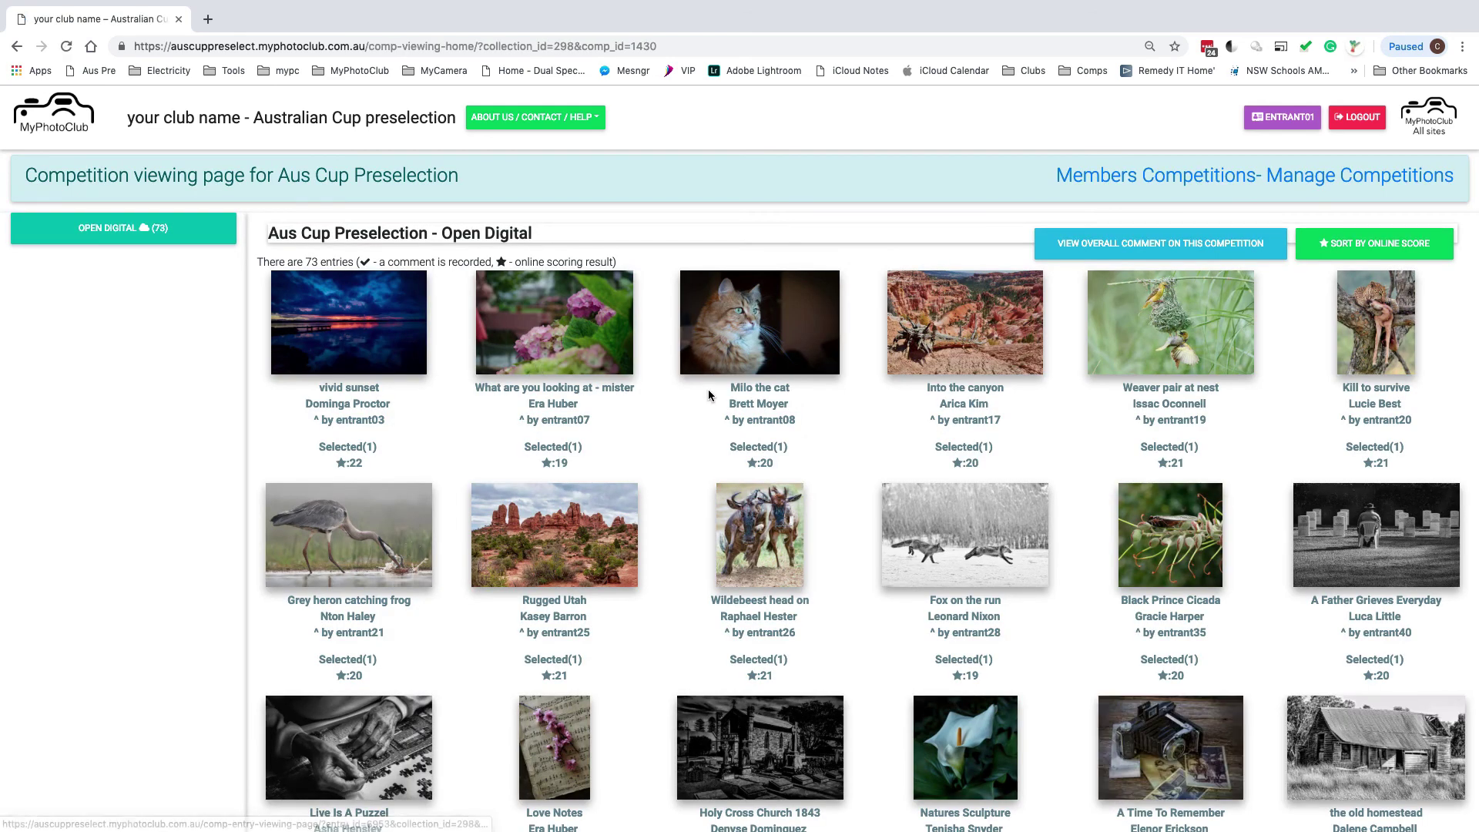
Review the Selected (1) and Accepted (0) entries, then open the vivid sunset entry
{"action": "scroll", "coordinate": [708, 389], "scroll_direction": "down", "scroll_amount": 2}
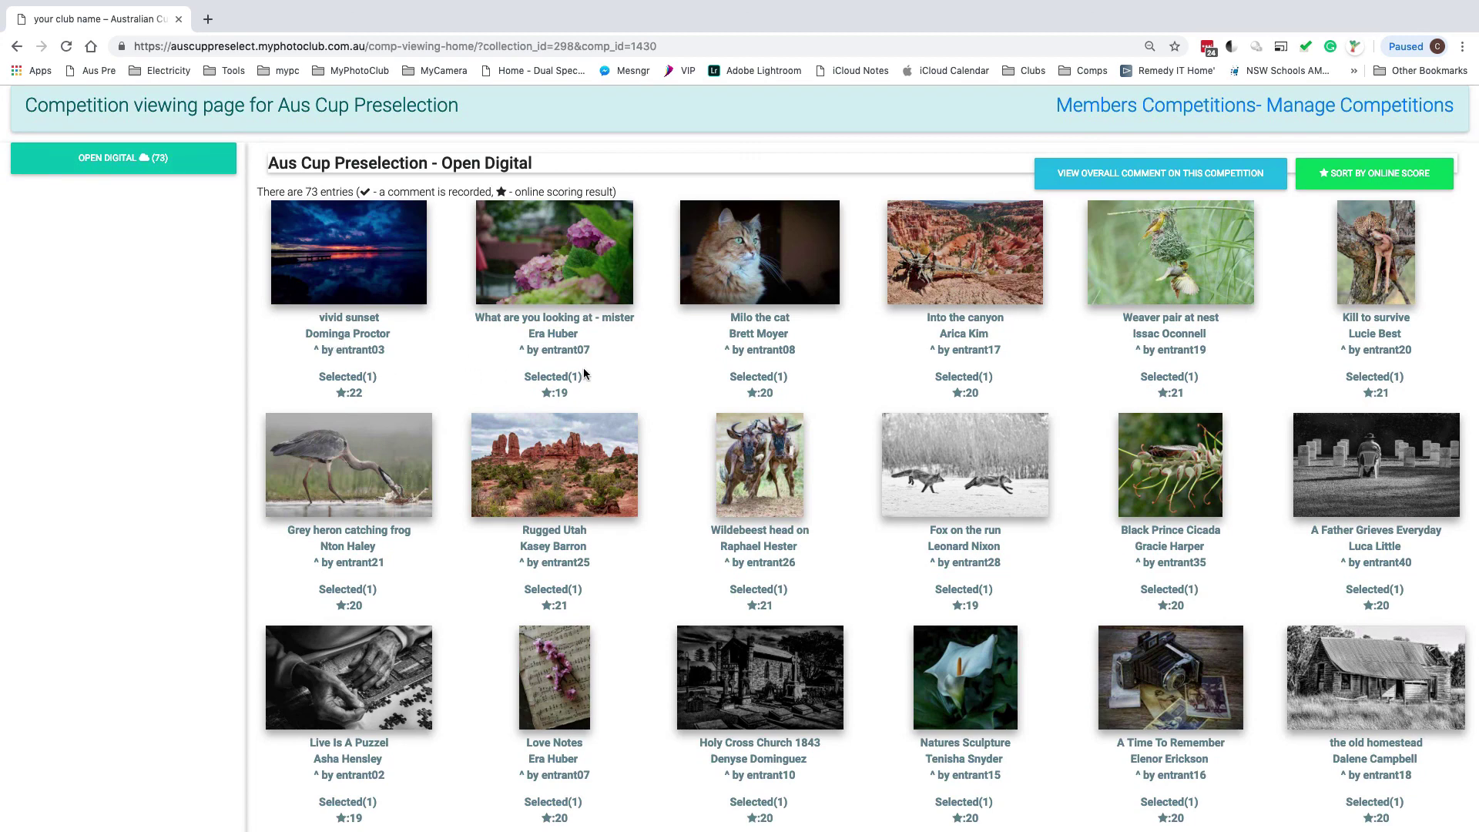
{"action": "scroll", "coordinate": [661, 379], "scroll_direction": "down", "scroll_amount": 2}
{"action": "scroll", "coordinate": [661, 377], "scroll_direction": "down", "scroll_amount": 15}
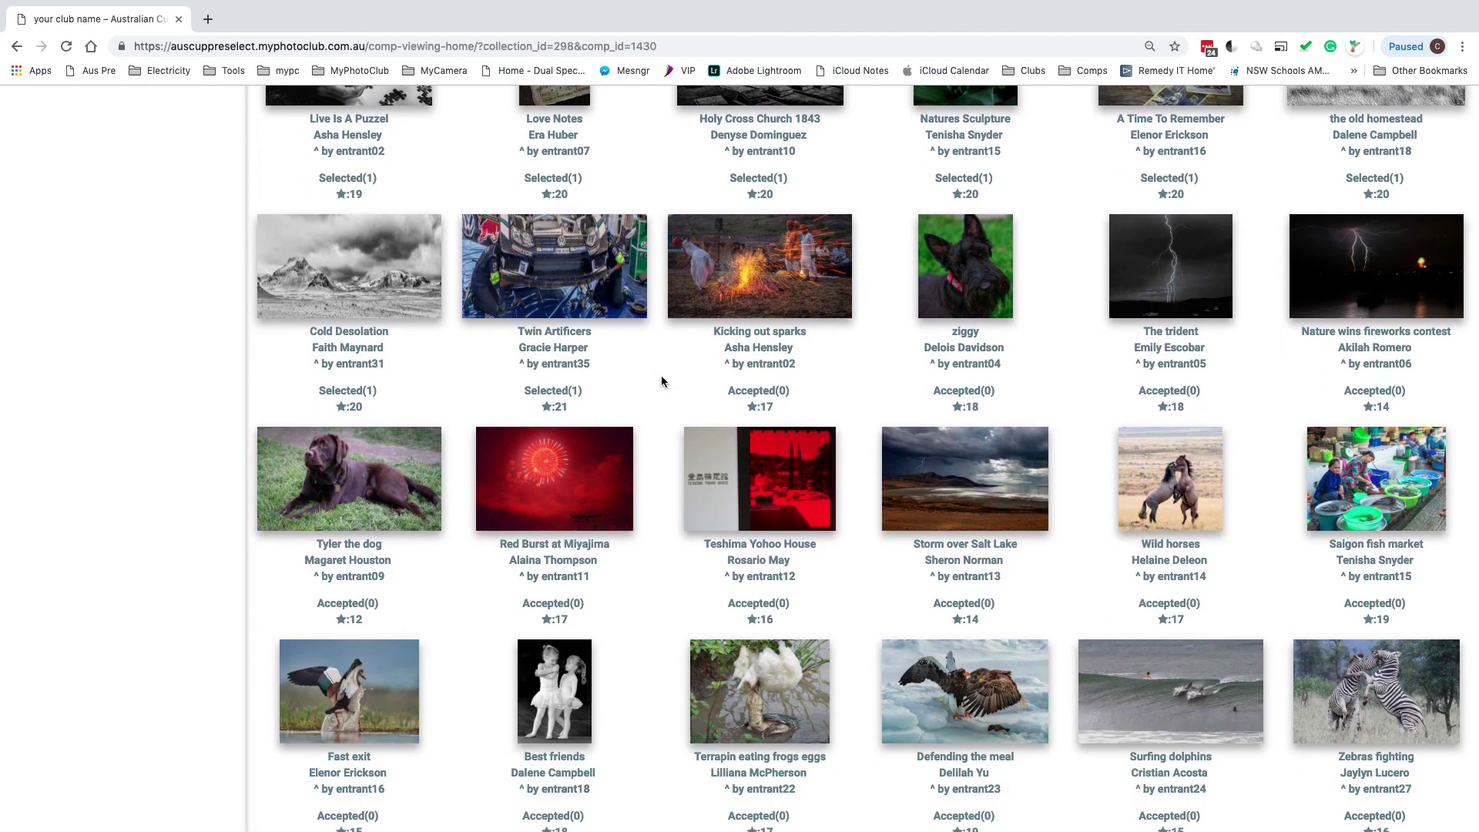
{"action": "scroll", "coordinate": [660, 378], "scroll_direction": "up", "scroll_amount": 12}
{"action": "scroll", "coordinate": [660, 376], "scroll_direction": "up", "scroll_amount": 6}
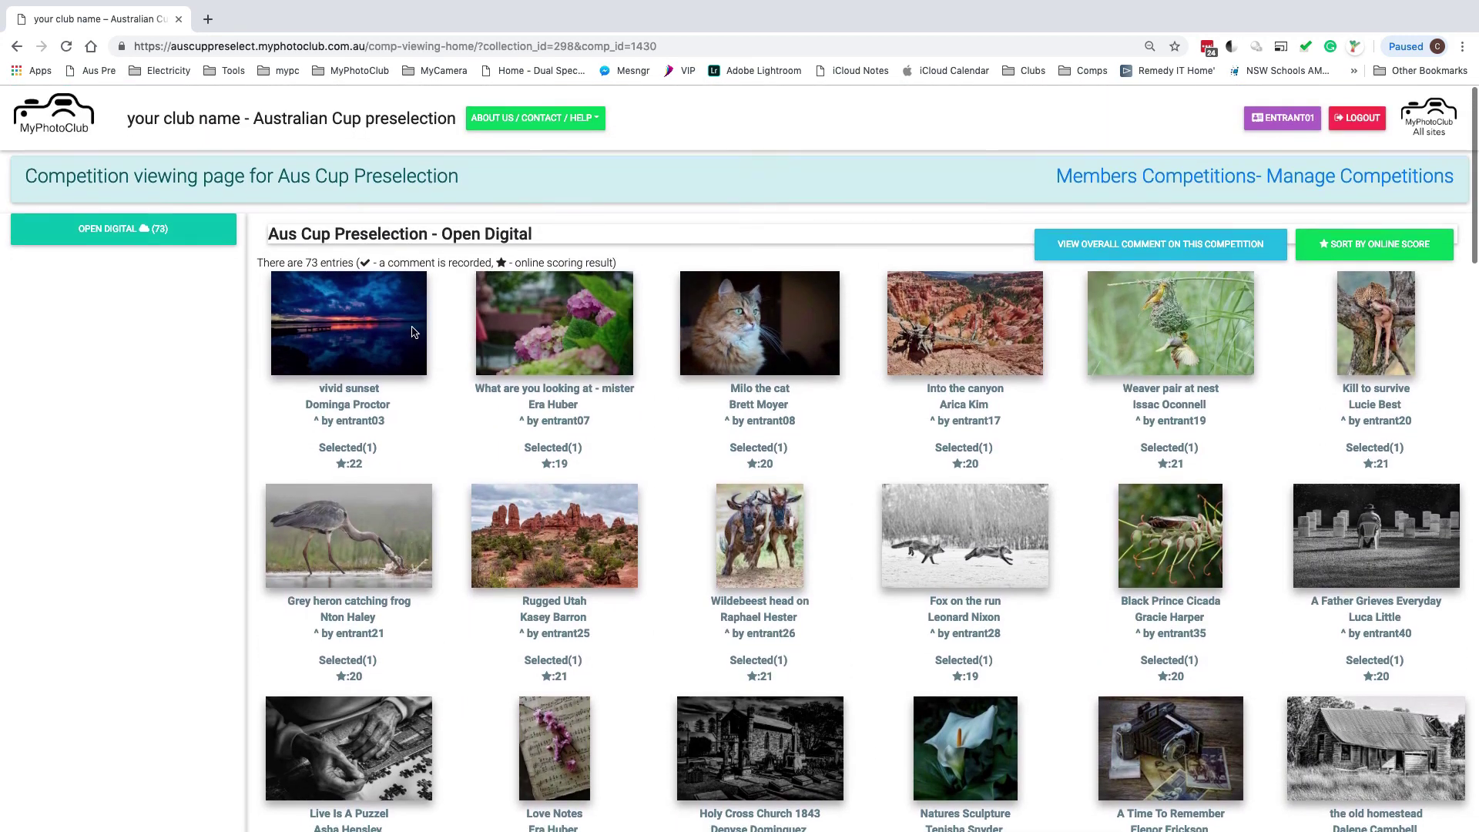
{"action": "left_click", "coordinate": [348, 321]}
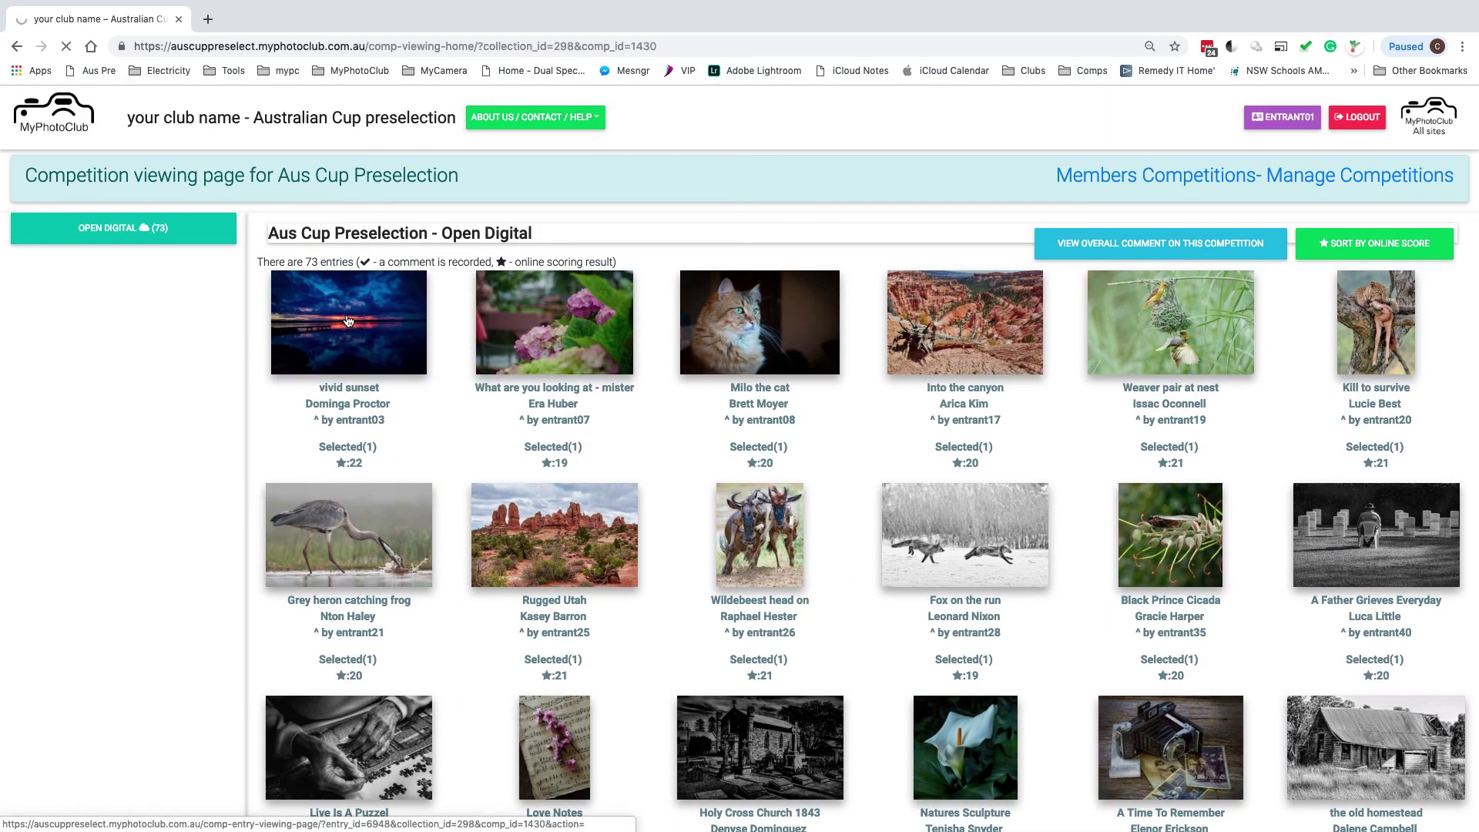